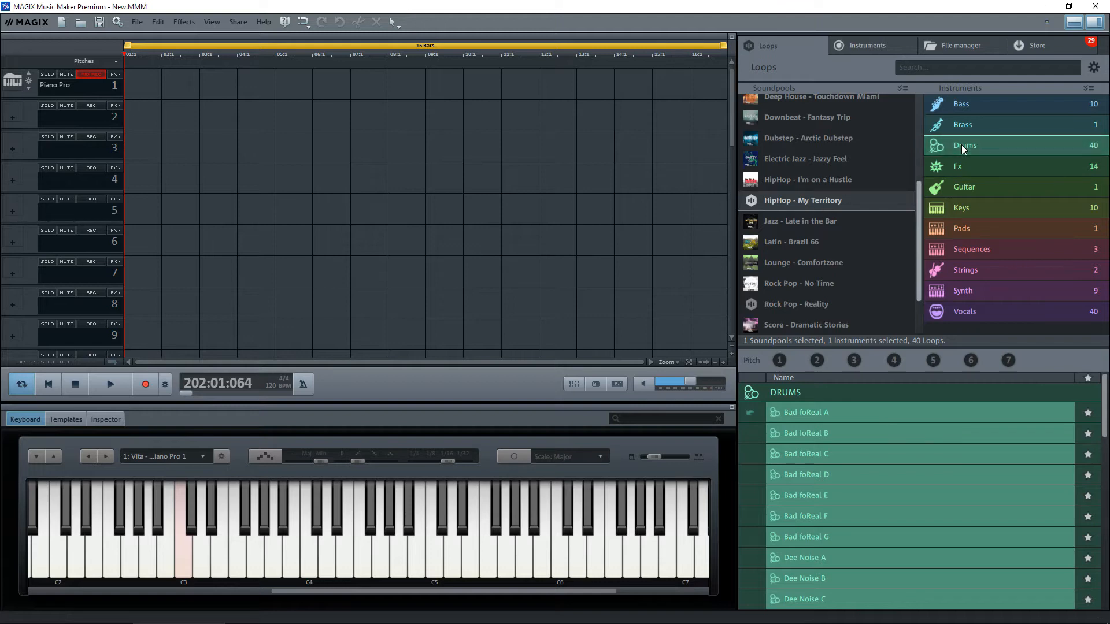
Audition the Dee Noise F drum loop and place it on track 5 at the start of bar 1
scroll(793, 473, down, 5)
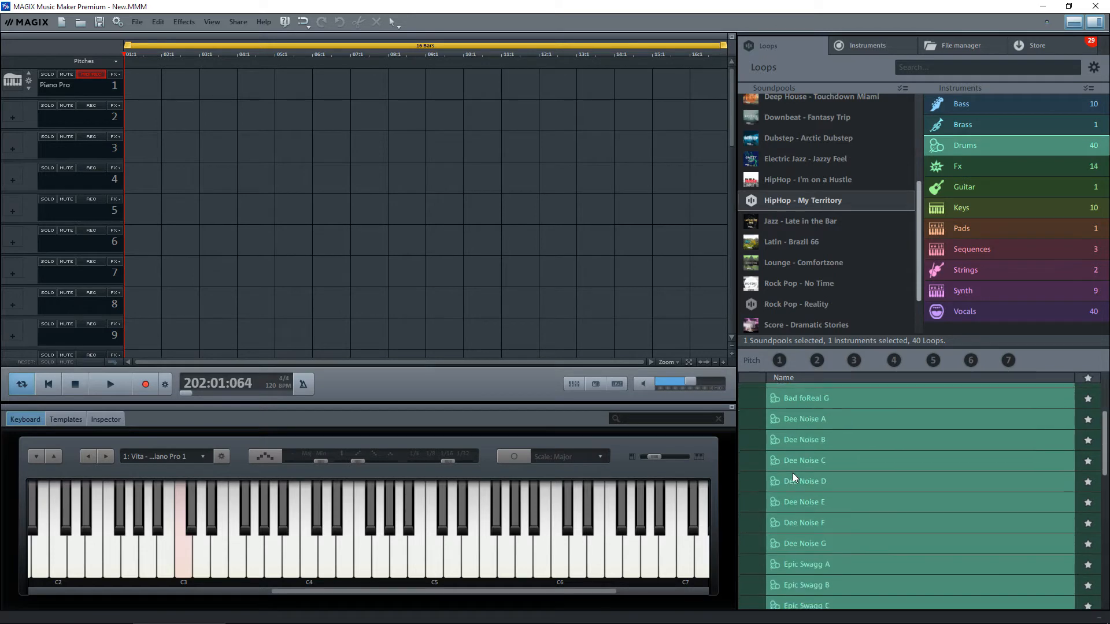
scroll(793, 477, up, 1)
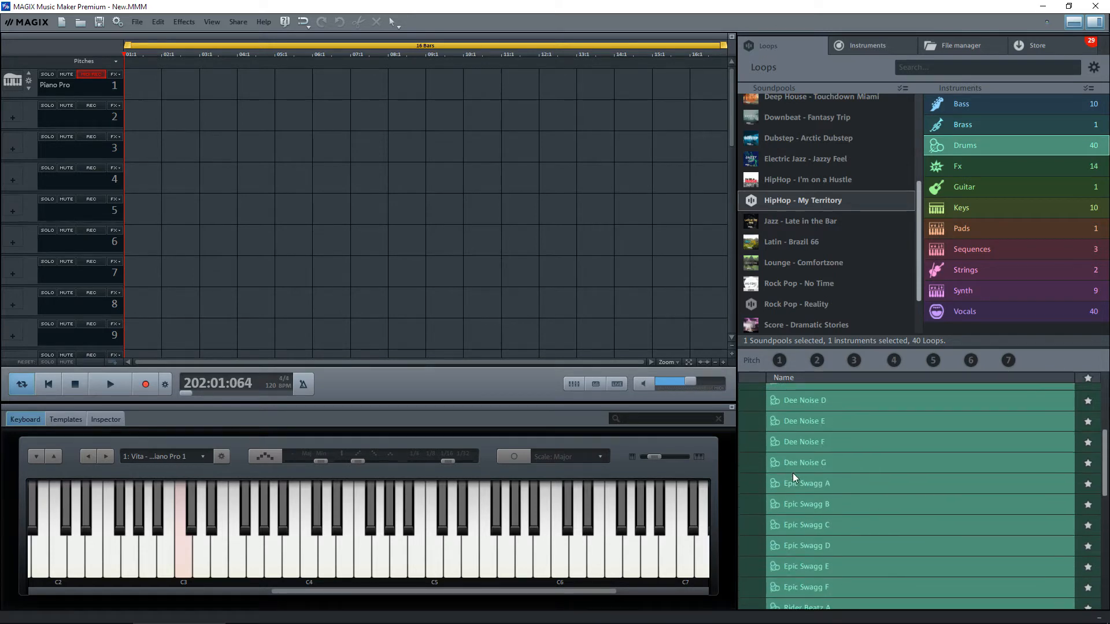
click(807, 442)
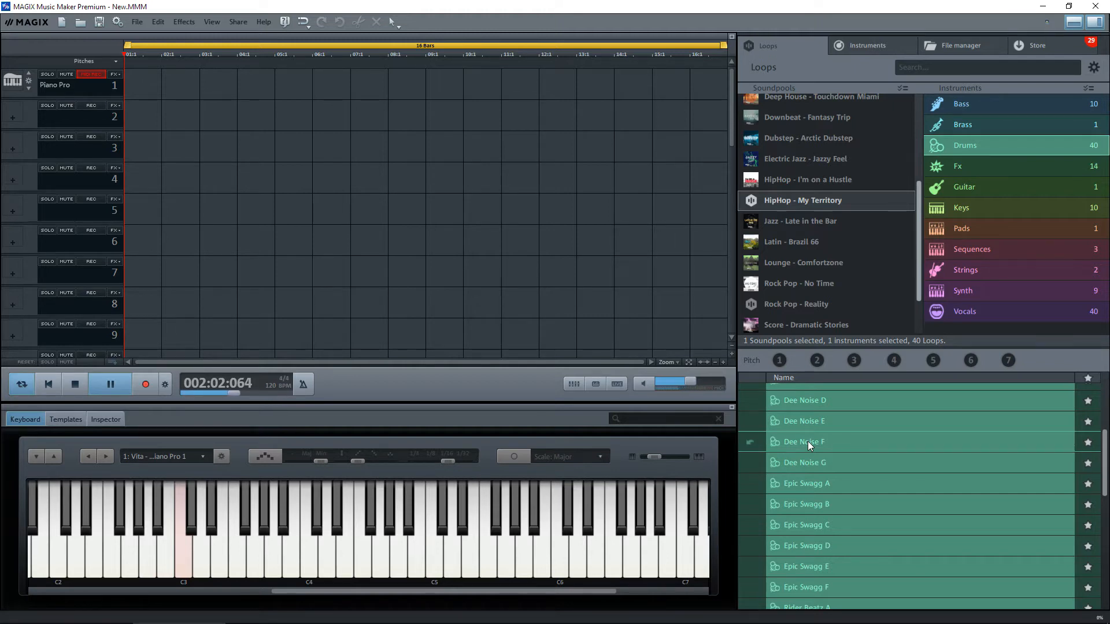
key(space)
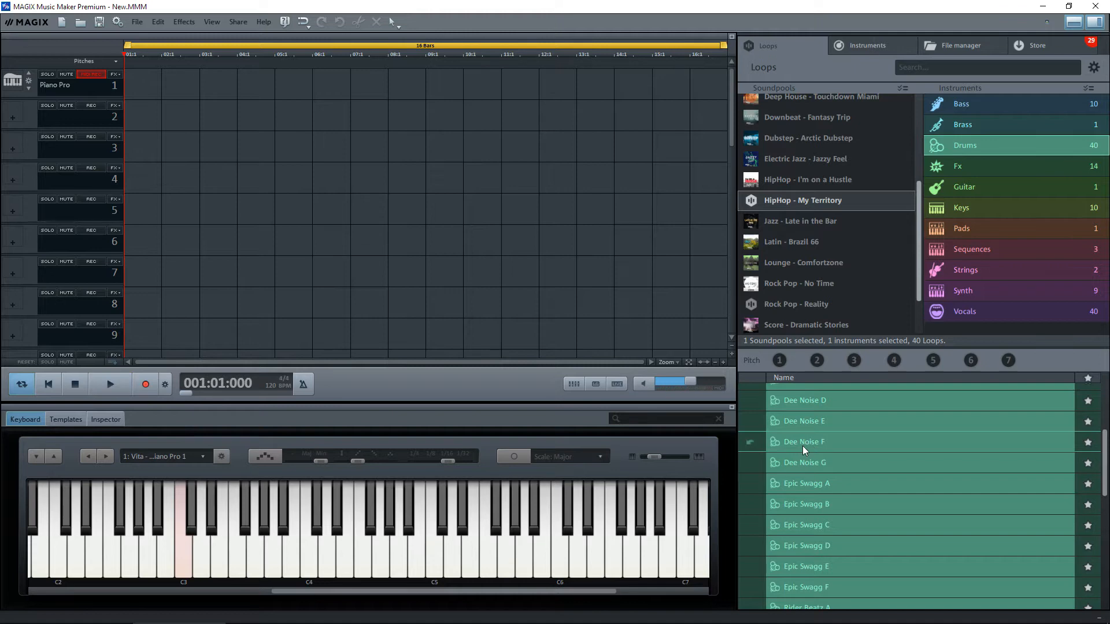
drag(807, 445, 155, 220)
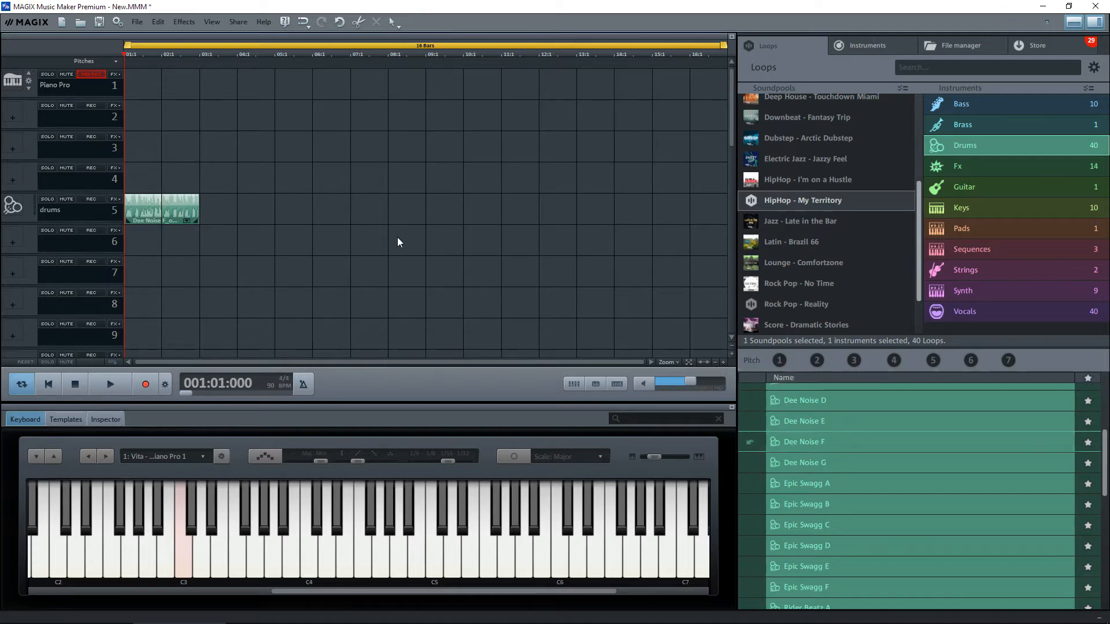
Play the drum clip on track 5, shorten it to one bar, and play the trimmed version
click(723, 363)
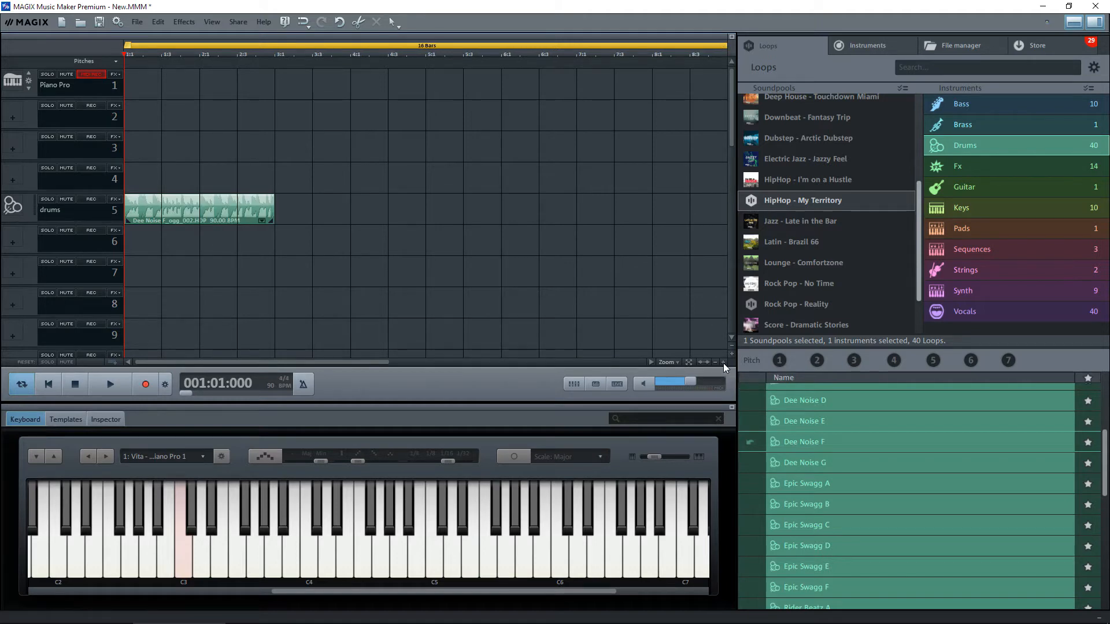
click(724, 363)
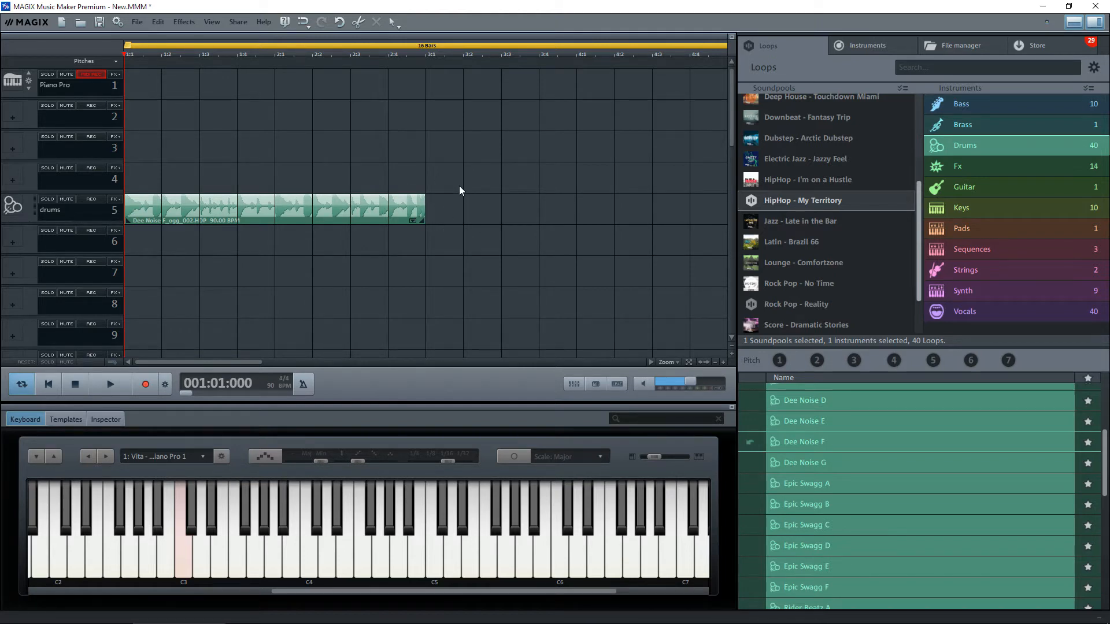
key(space)
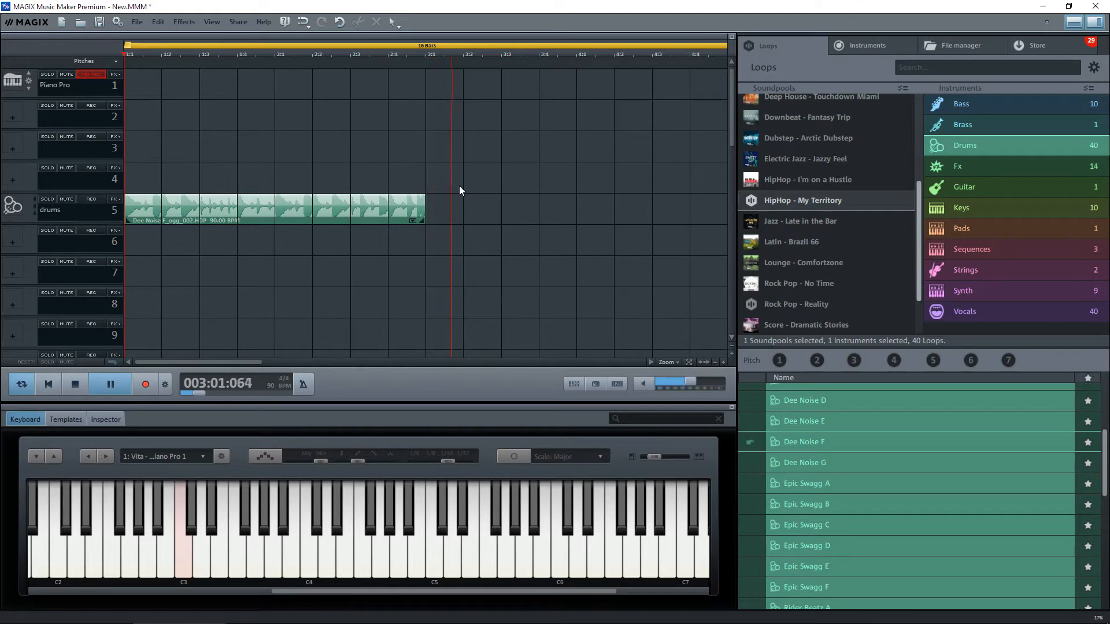
key(space)
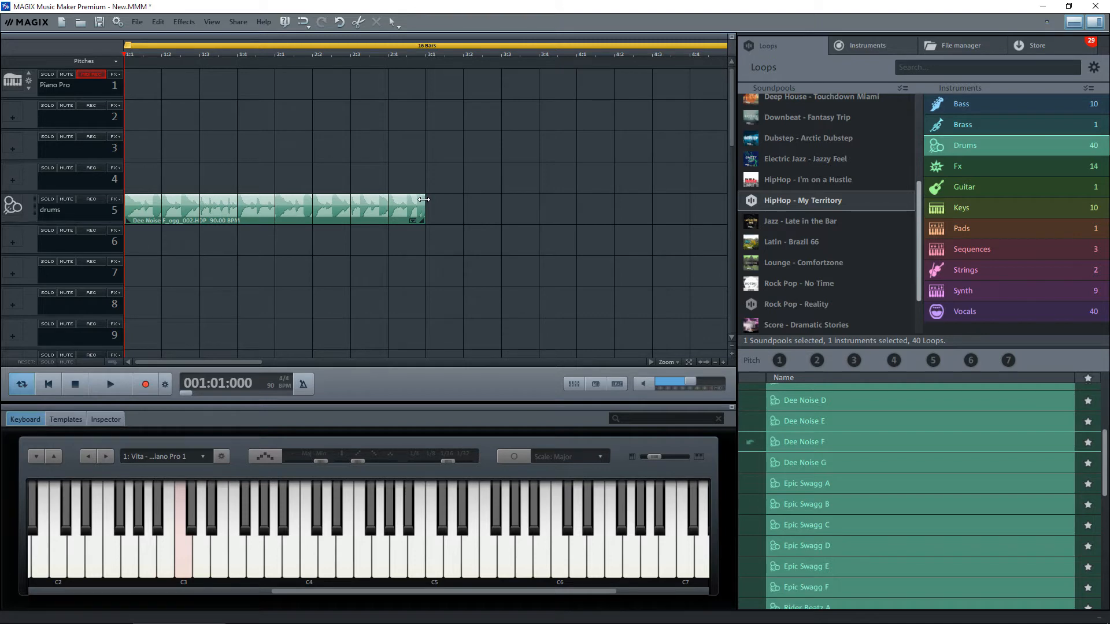
drag(424, 200, 274, 198)
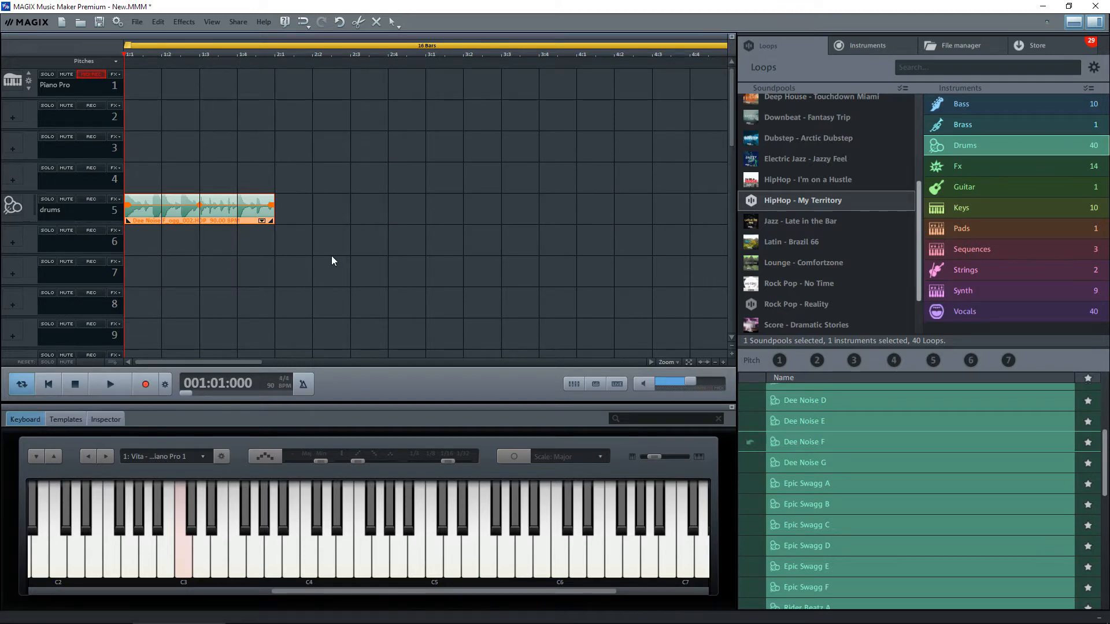
key(space)
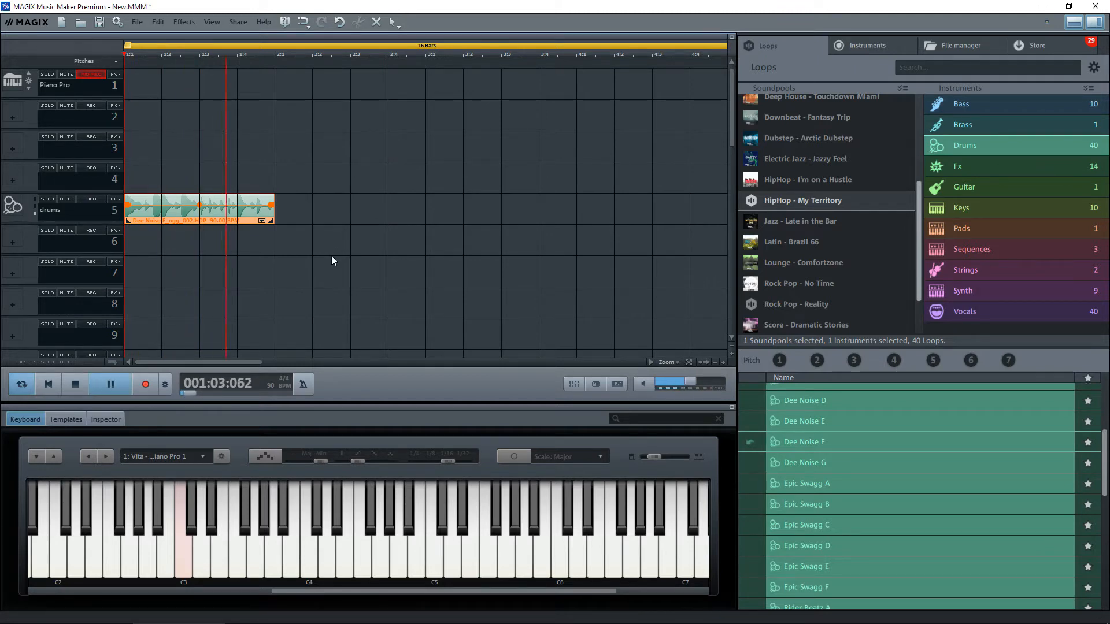
key(space)
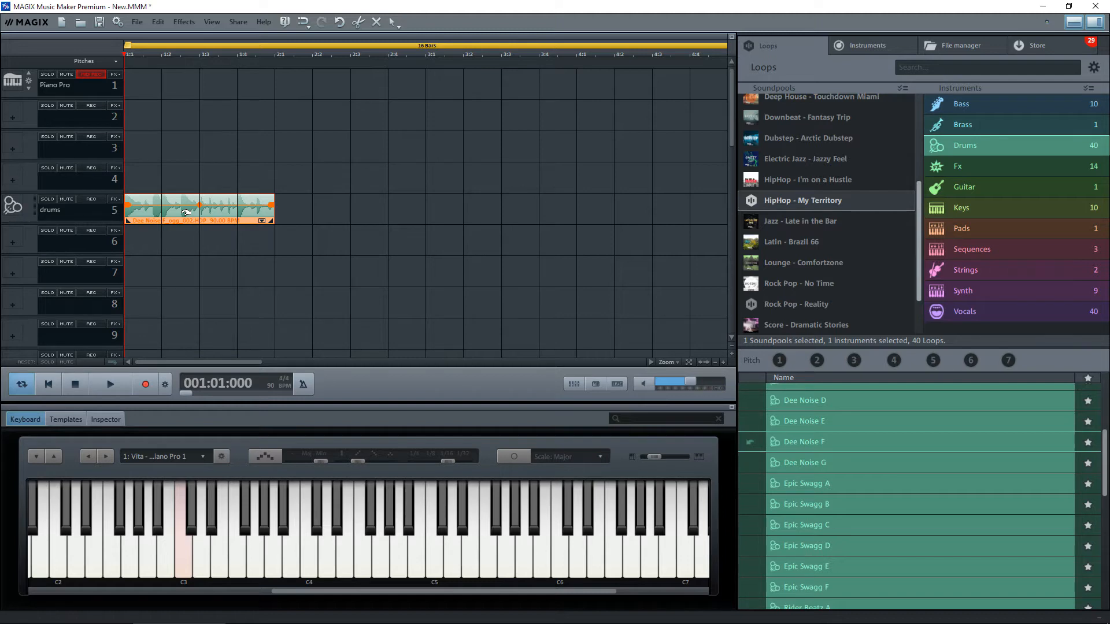
Duplicate the one-bar drum clip end to end to fill bars 1 to 5 on track 5, and play the result
drag(186, 212, 602, 219)
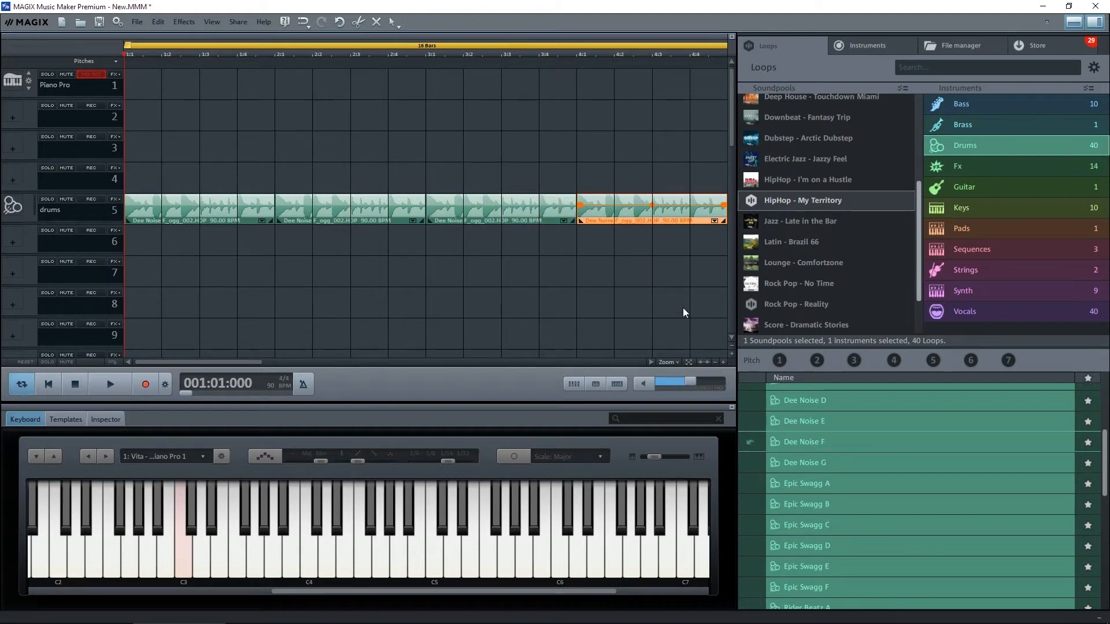
click(715, 362)
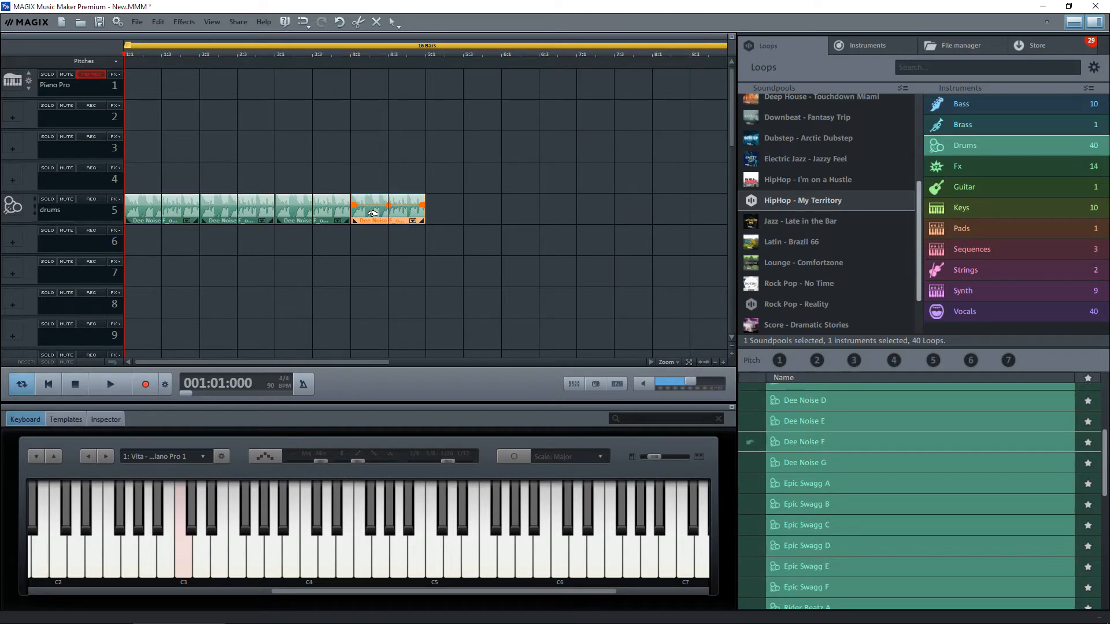
drag(373, 214, 450, 218)
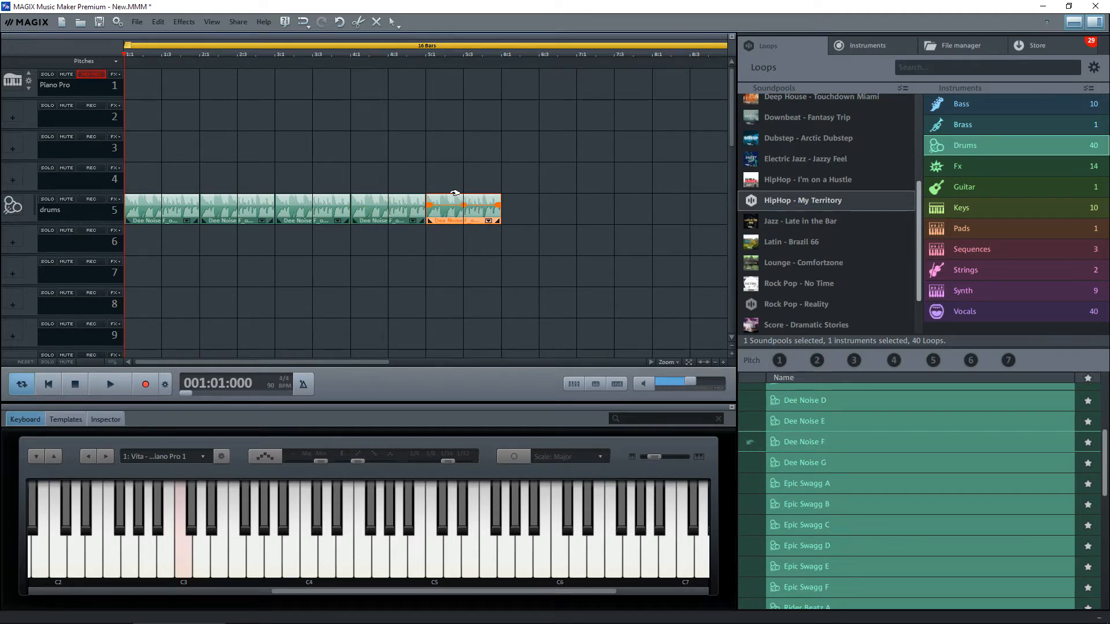
click(523, 149)
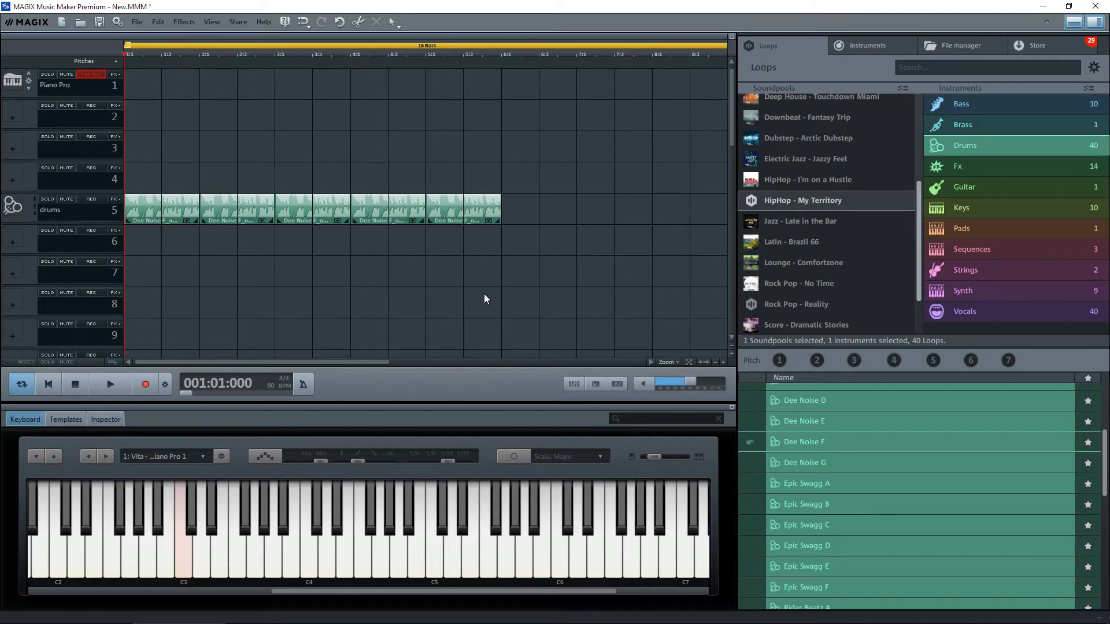
key(space)
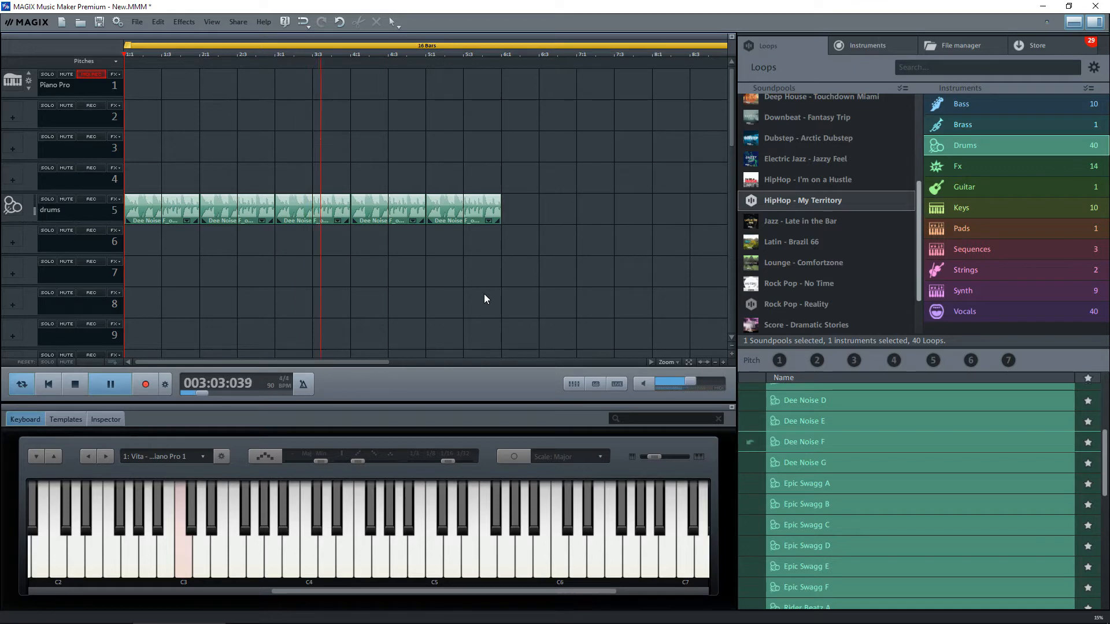
key(space)
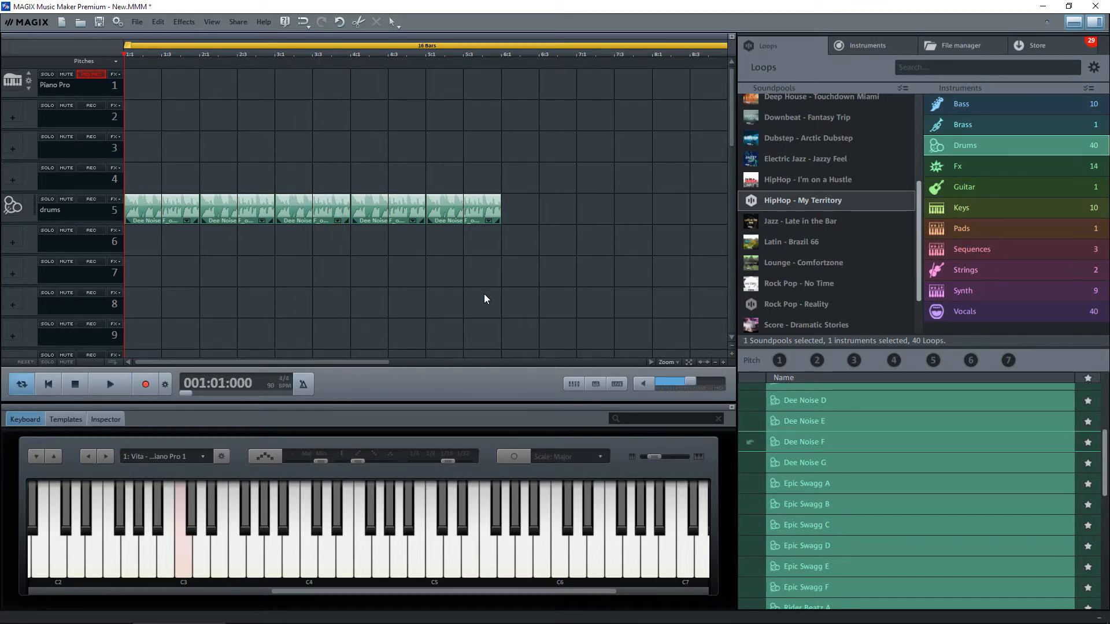
Audition the Stacc Strings loop, set its pitch to 4, and place it on track 6 starting at bar 2
click(966, 270)
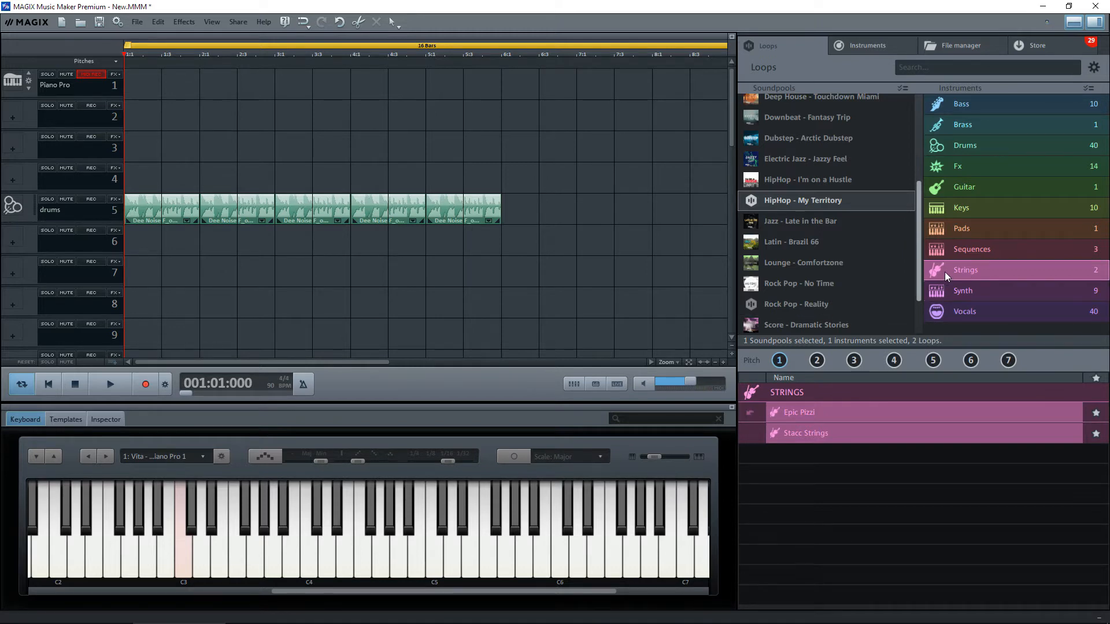
click(790, 434)
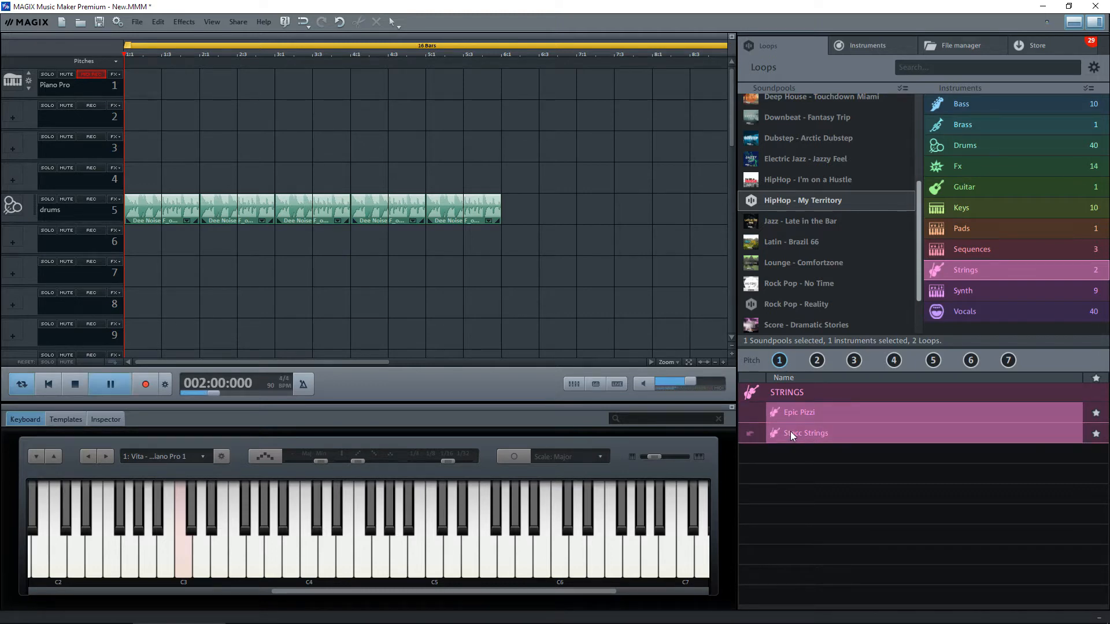
click(895, 361)
click(803, 432)
drag(287, 254, 232, 248)
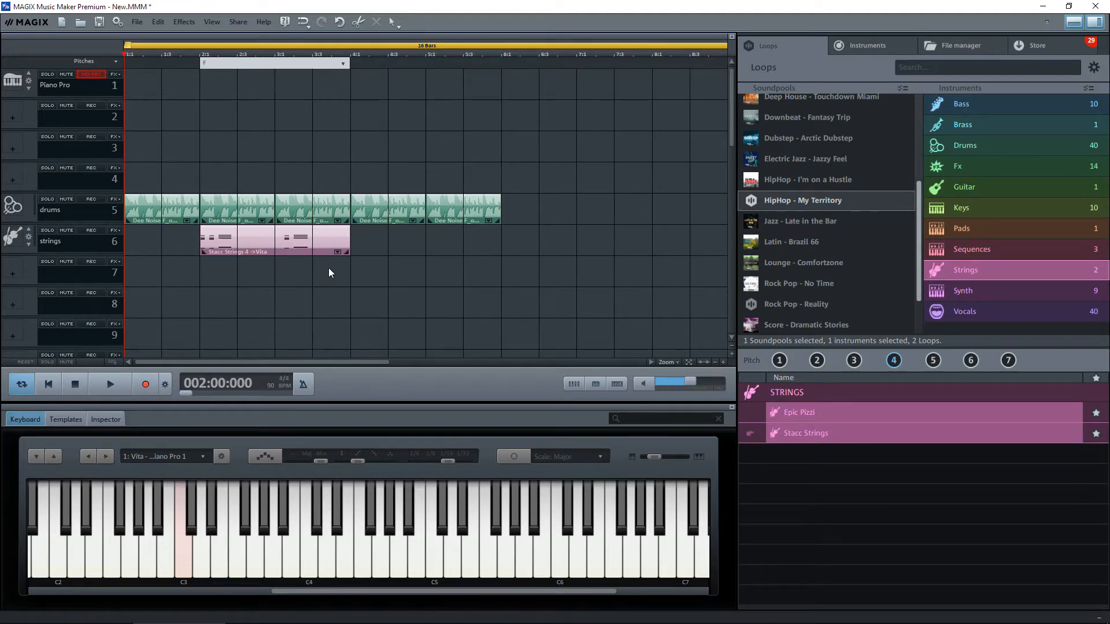
Shorten the Stacc Strings clip on track 6 to one bar, ending at the start of bar 3
click(723, 363)
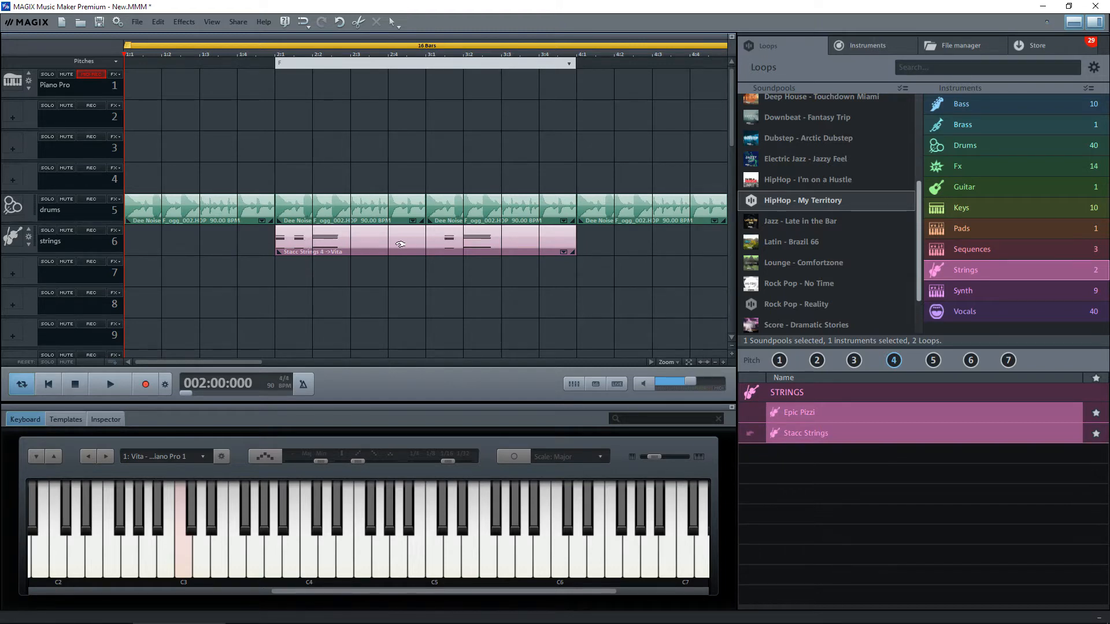
click(574, 232)
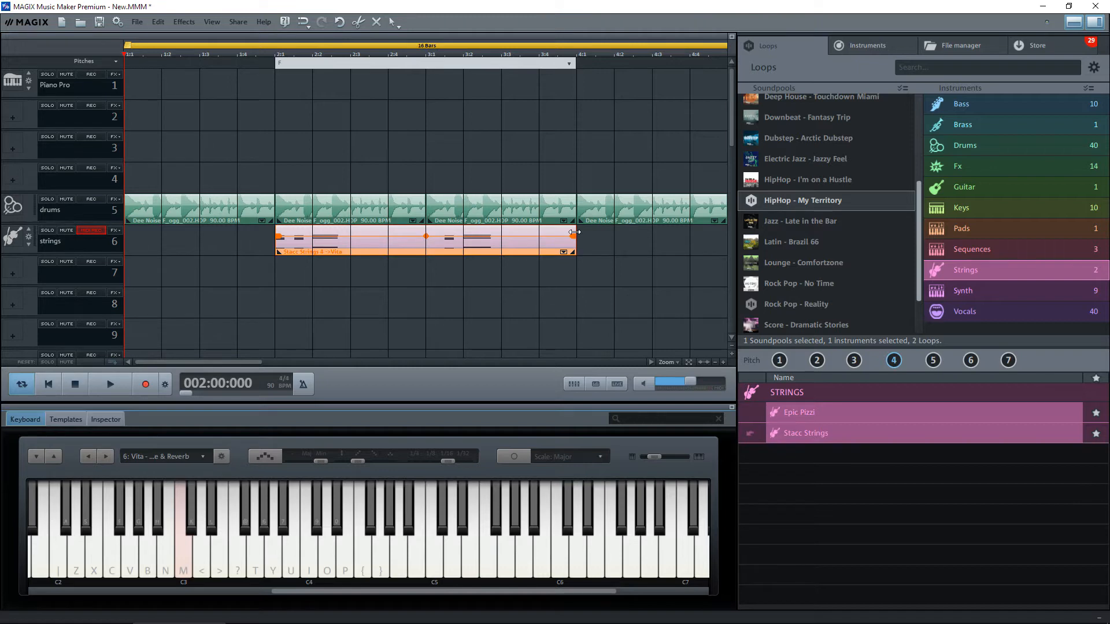
drag(574, 232, 426, 232)
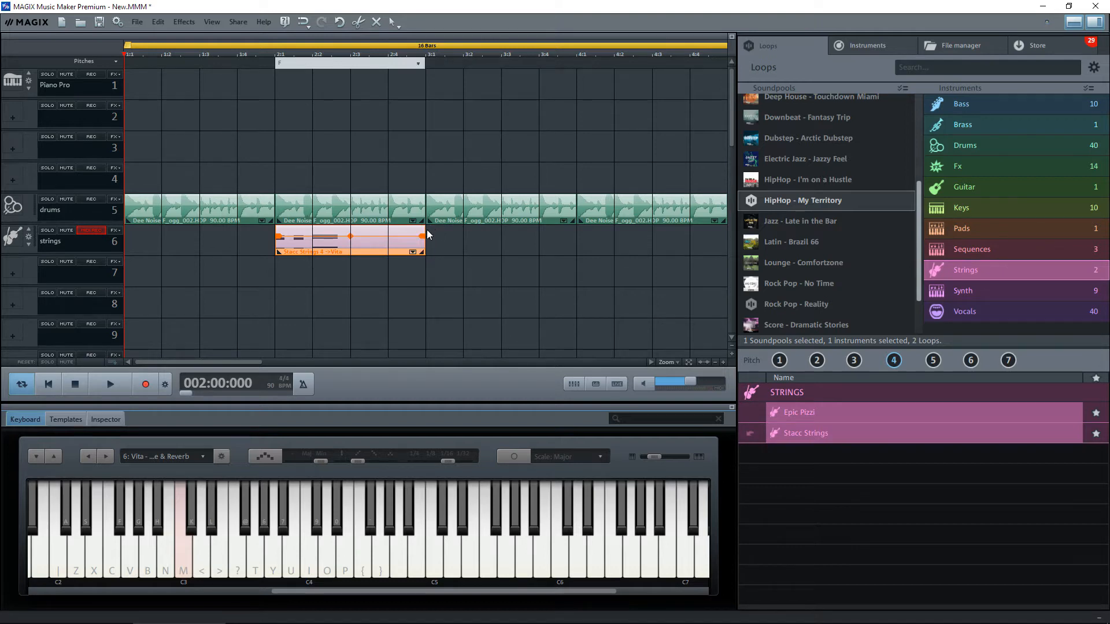
click(456, 286)
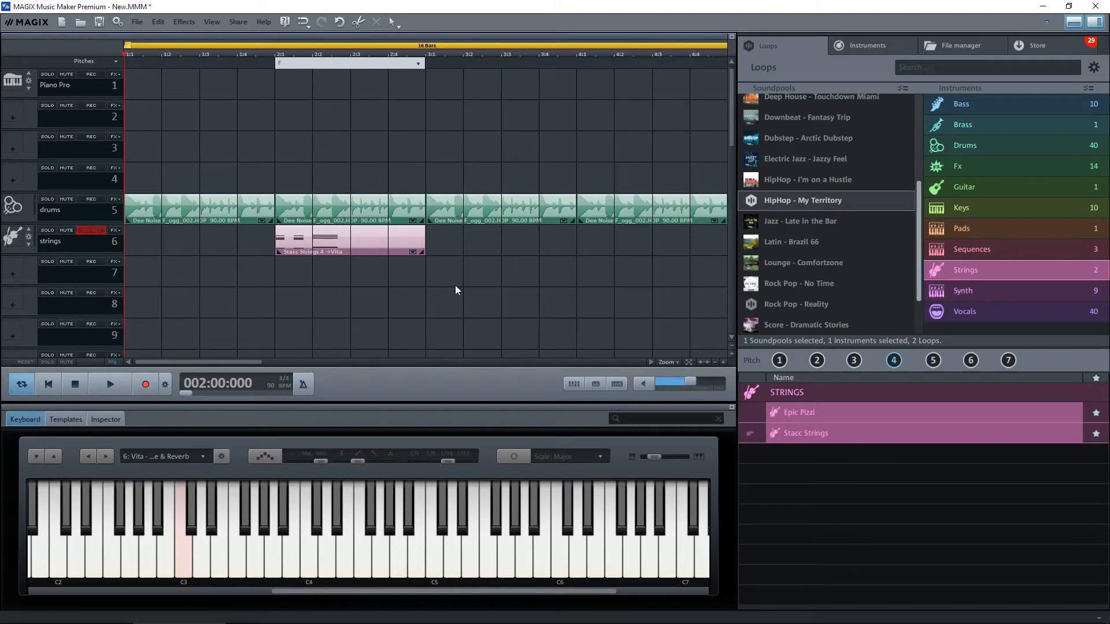
Duplicate the one-bar strings clip end to end through bar 5 on track 6, and play the arrangement
click(718, 362)
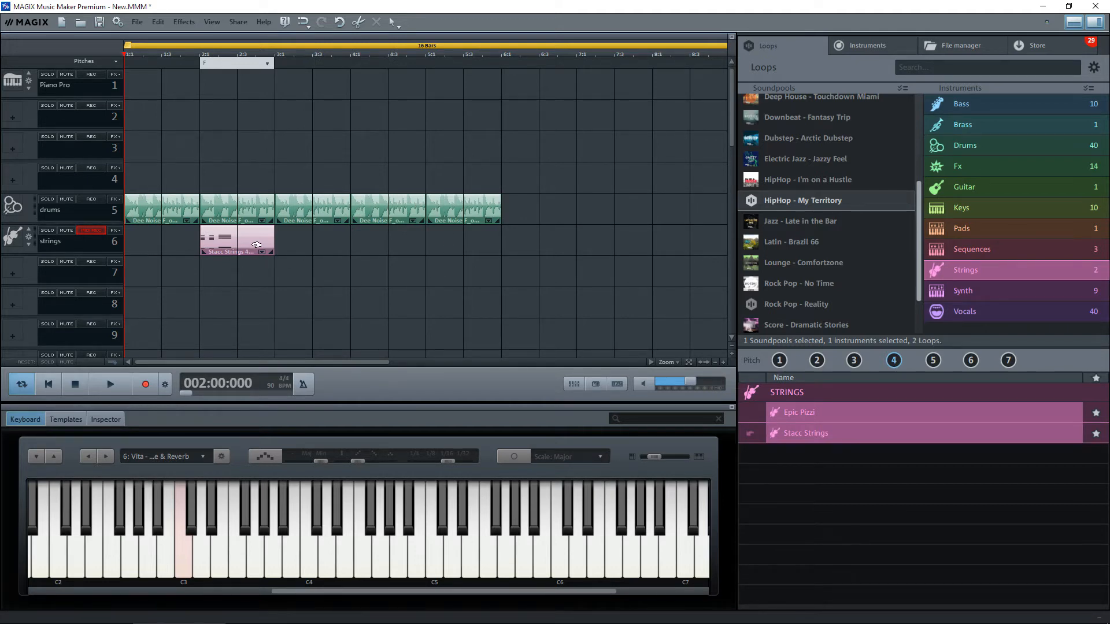
drag(256, 245, 480, 251)
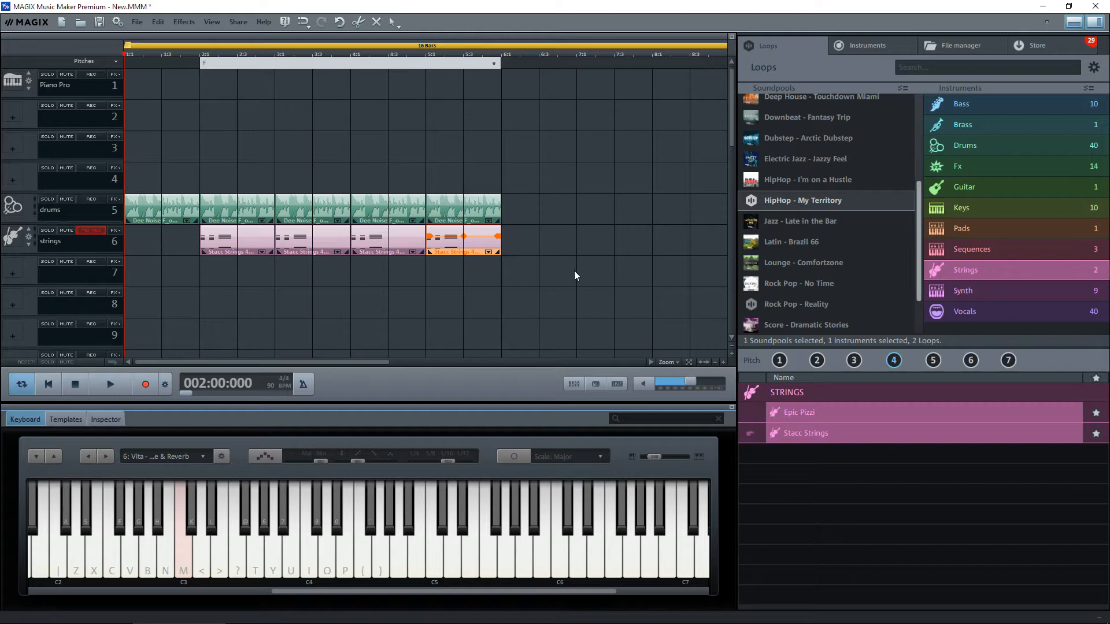
key(space)
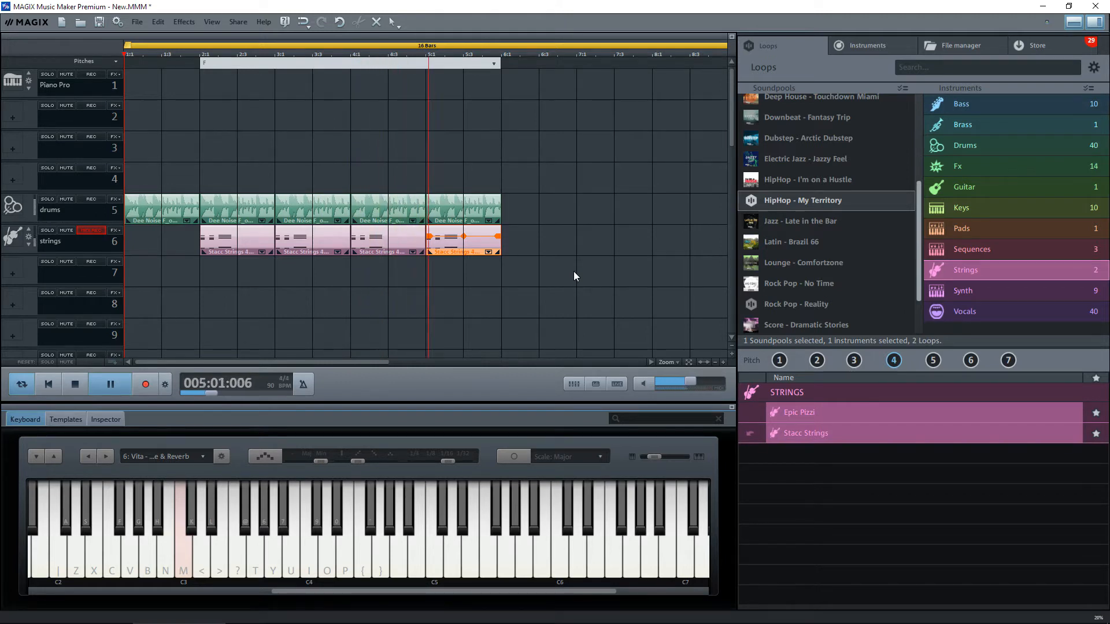
key(space)
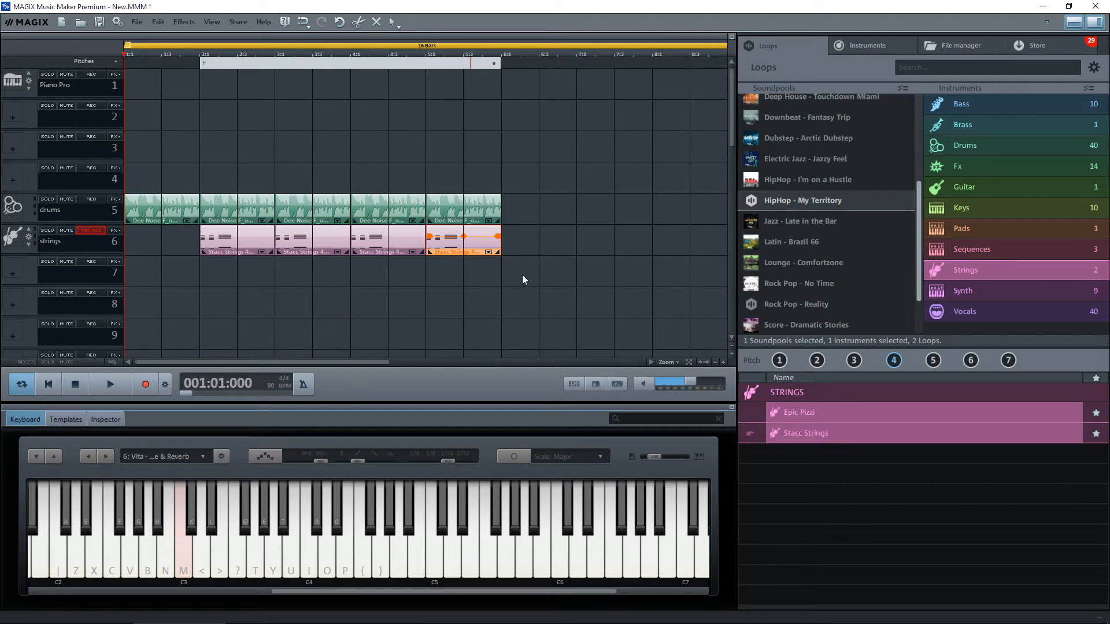
Move all four strings clips on track 6 one beat earlier to start at beat 1:4, and play the arrangement
drag(523, 276, 194, 244)
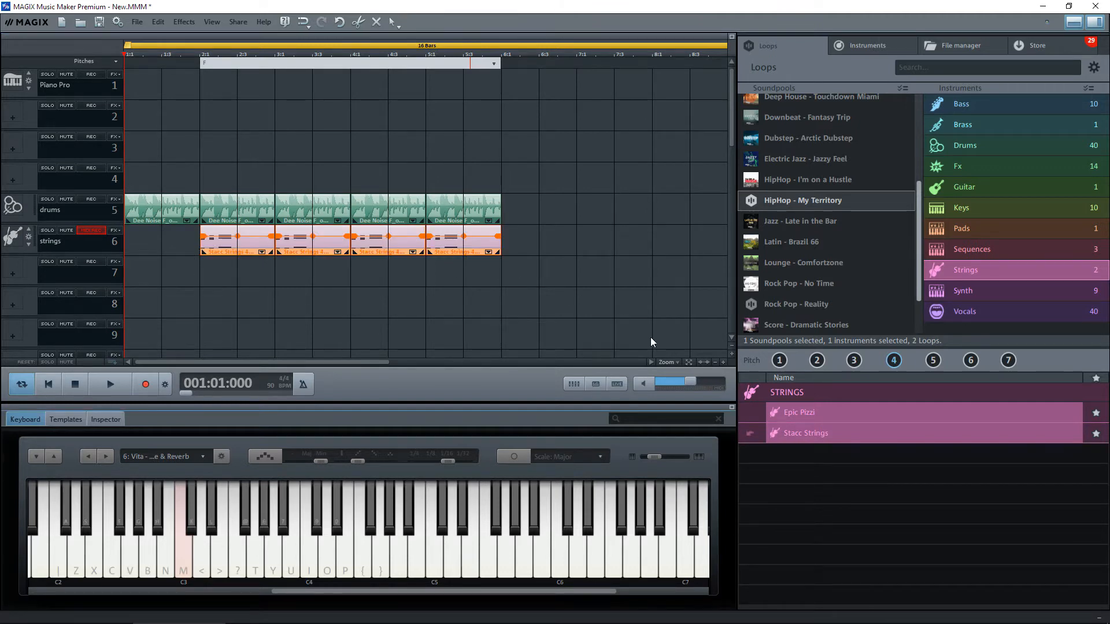
click(723, 363)
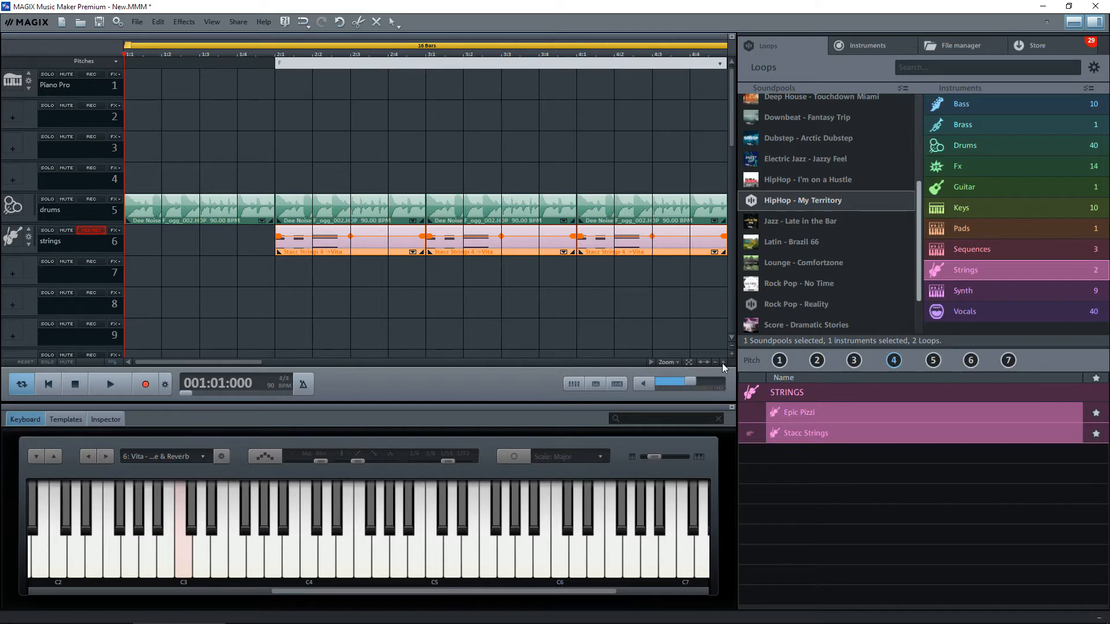
click(723, 363)
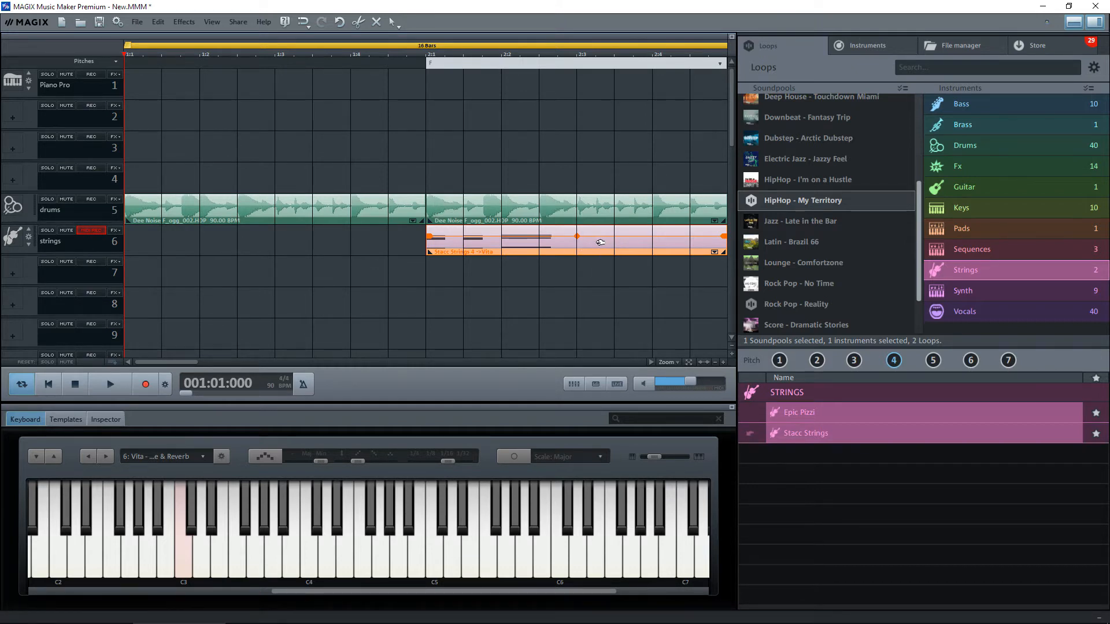
drag(600, 242, 527, 244)
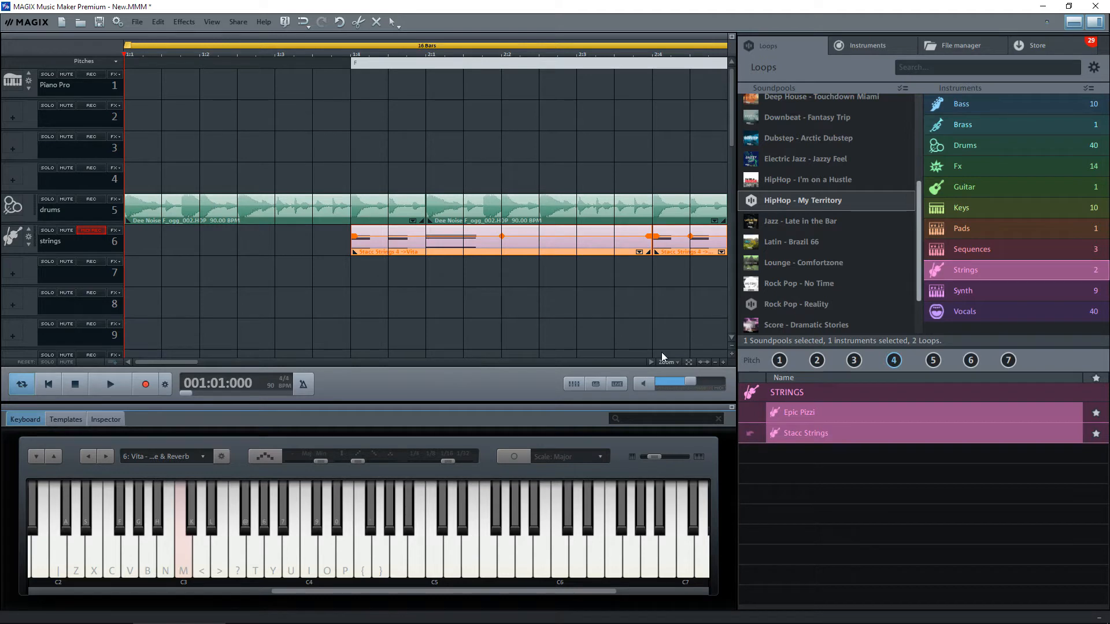
click(716, 362)
click(715, 362)
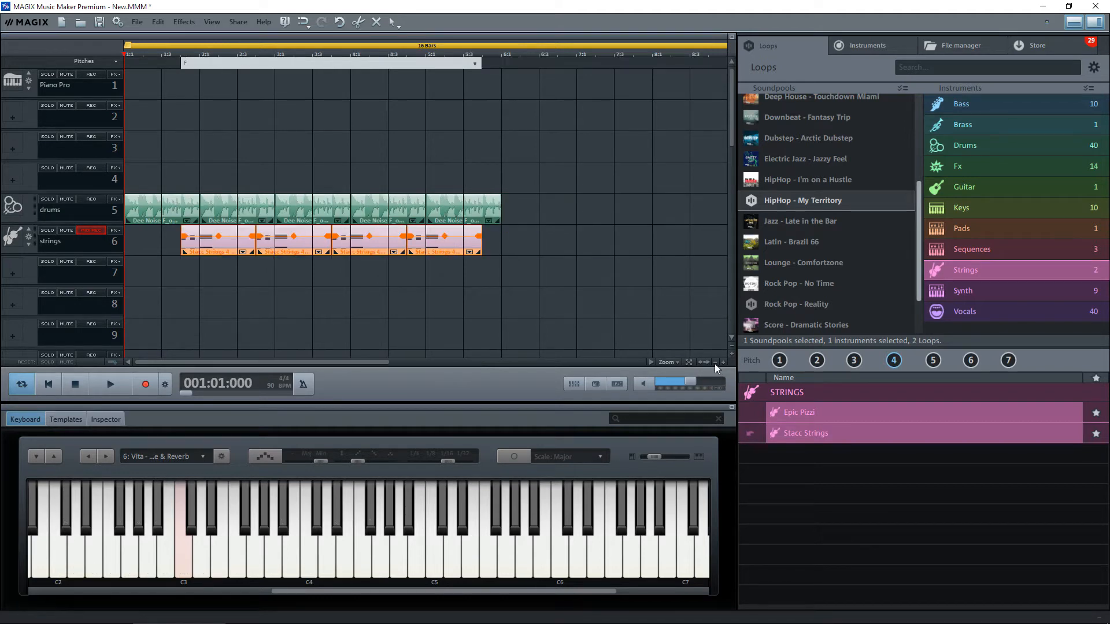
key(space)
Audition the Acoustic Bass loop at pitch 4 and place it on track 4 starting at bar 2
click(956, 106)
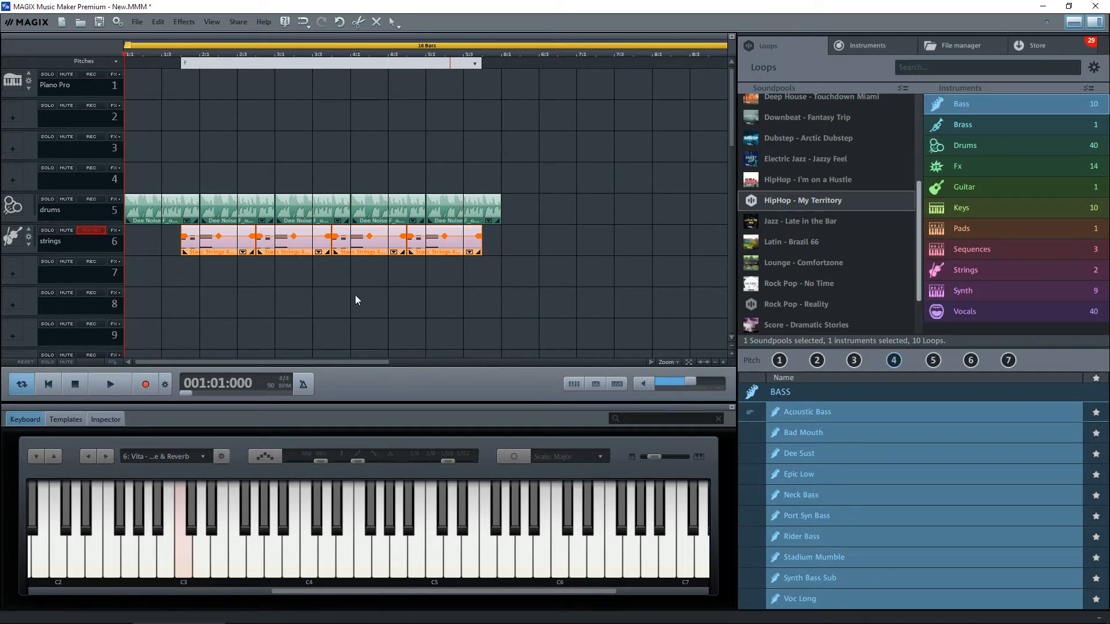
click(374, 279)
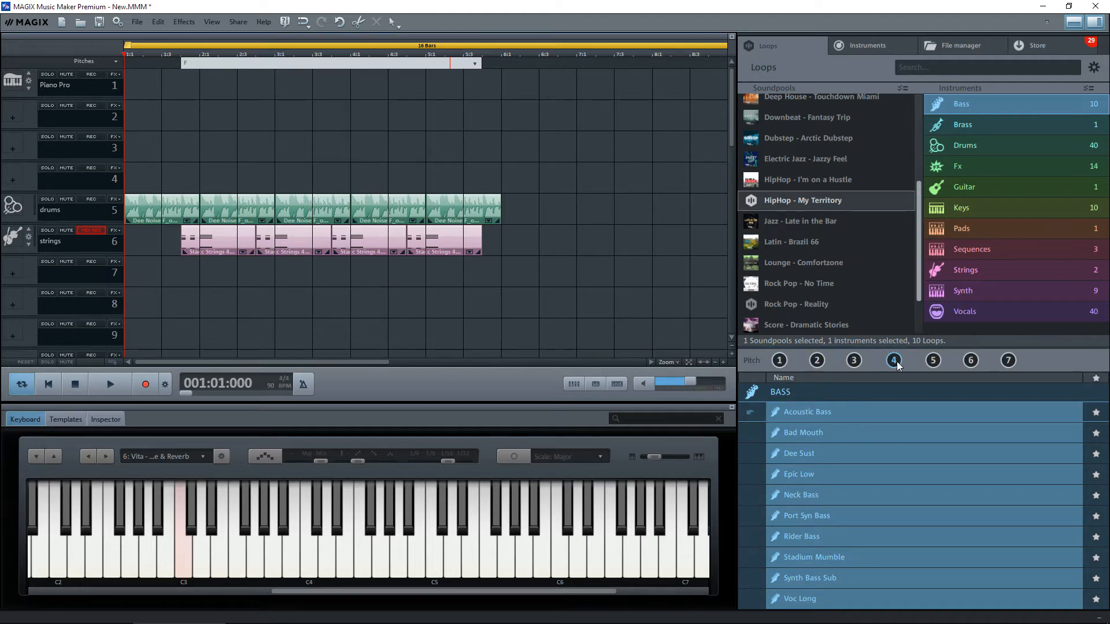
click(792, 412)
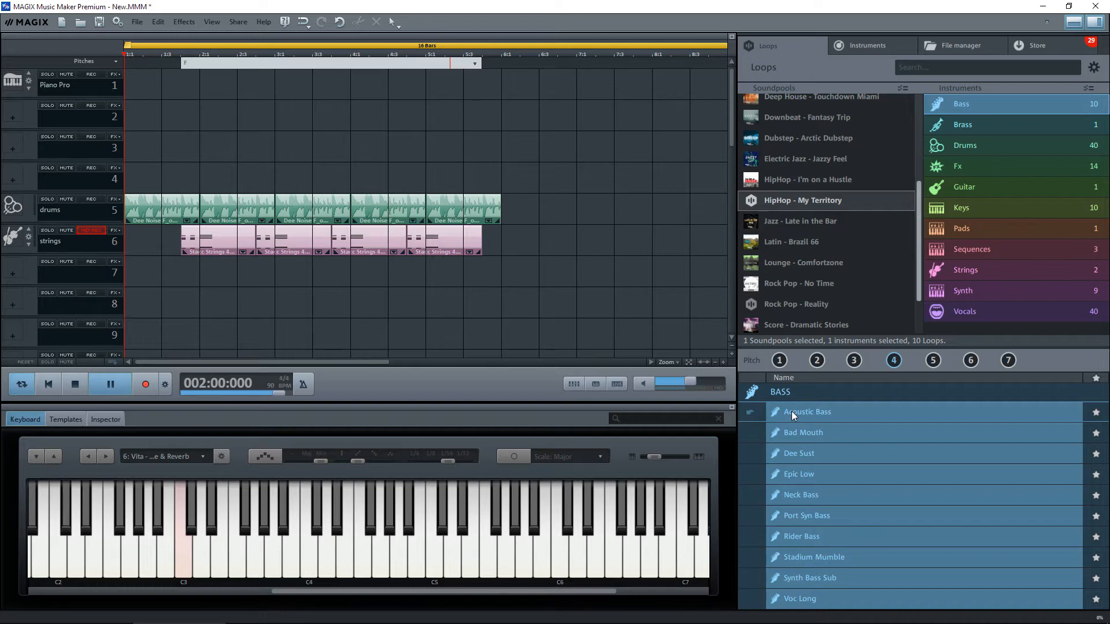
click(793, 417)
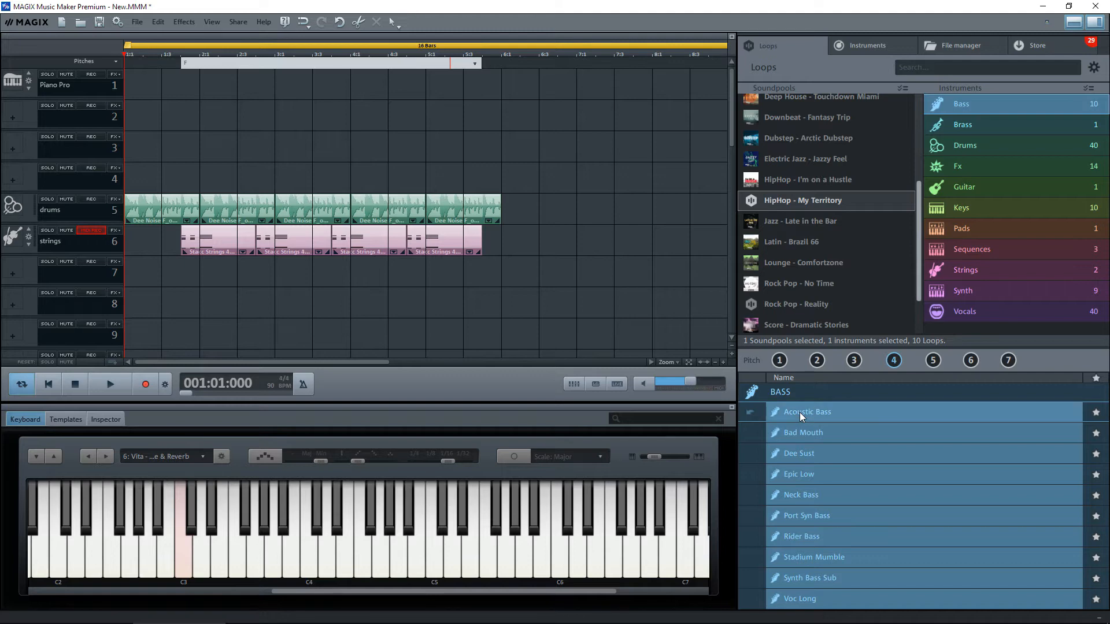
drag(800, 411, 230, 173)
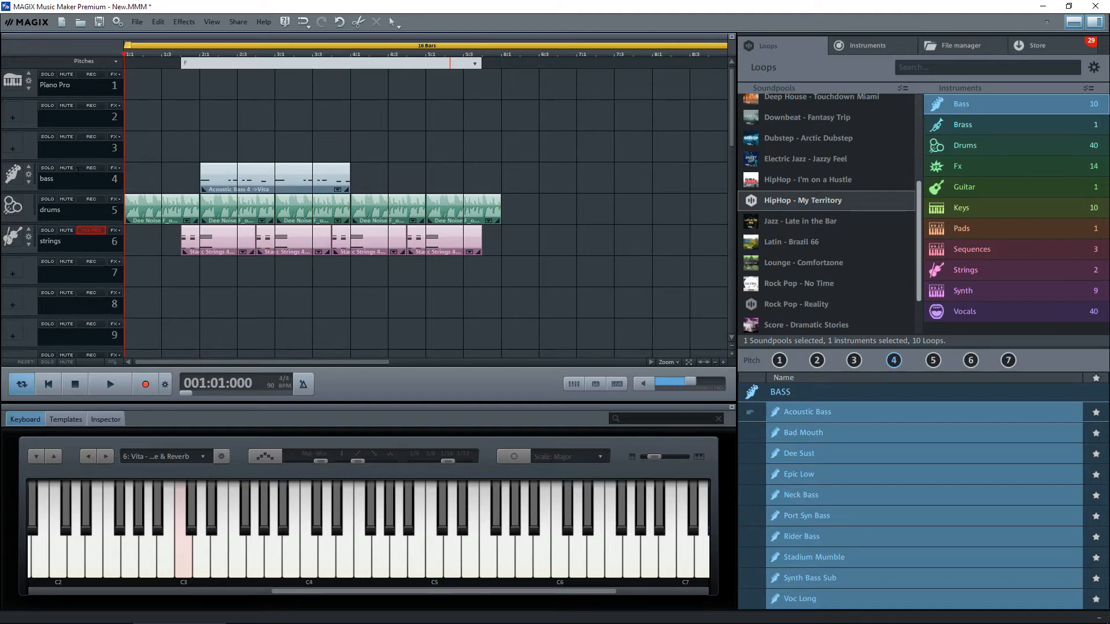
Solo the bass track, play it to hear the Acoustic Bass loop alone, and turn the solo off
click(49, 169)
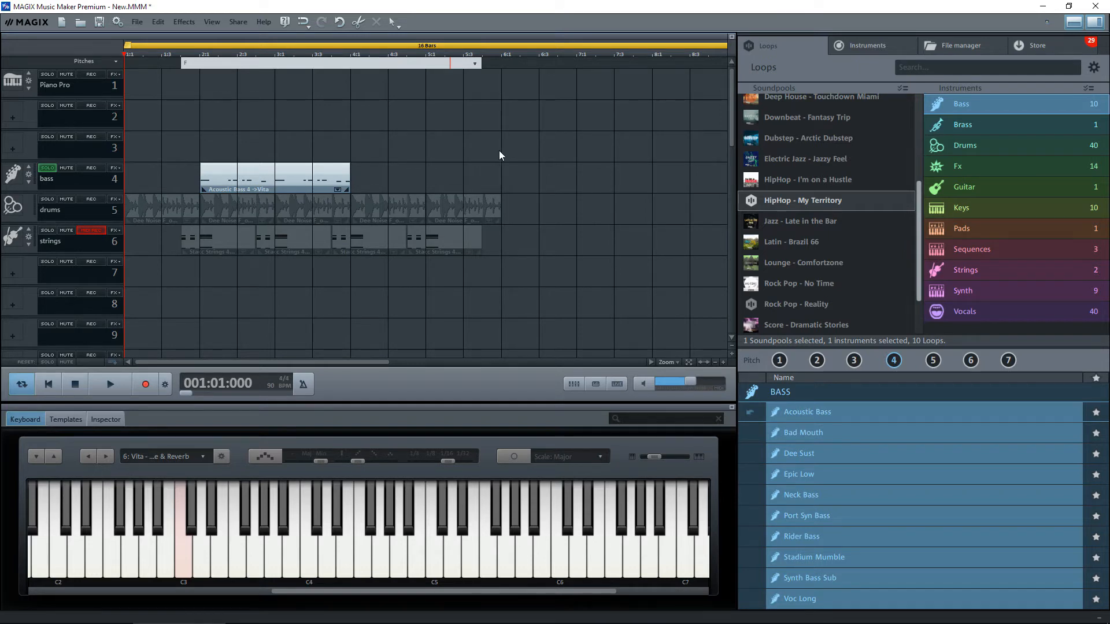
key(space)
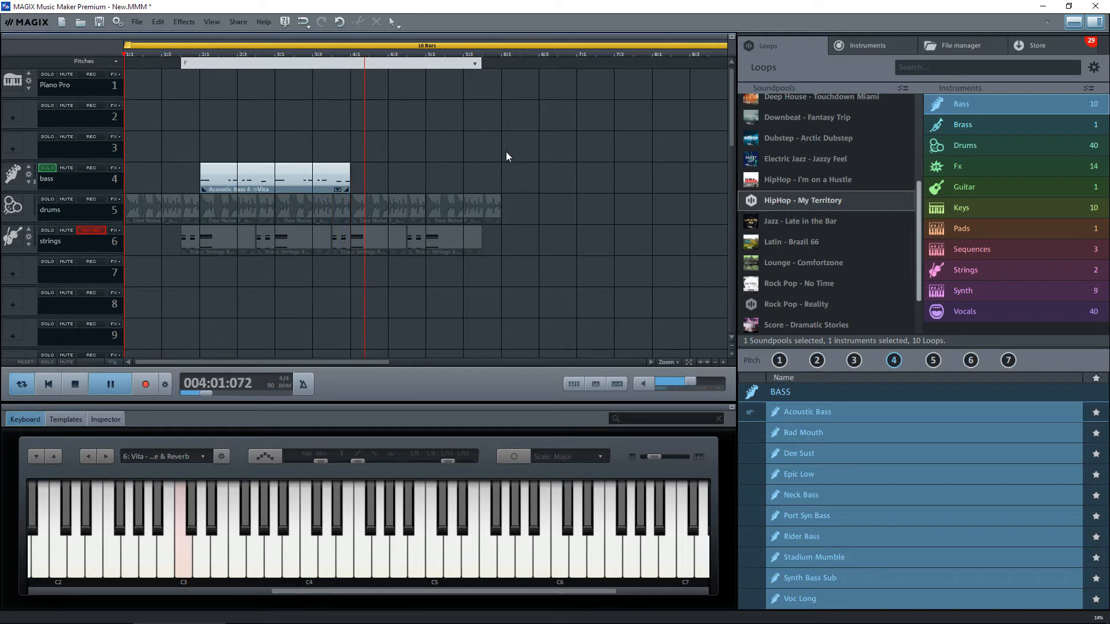
key(space)
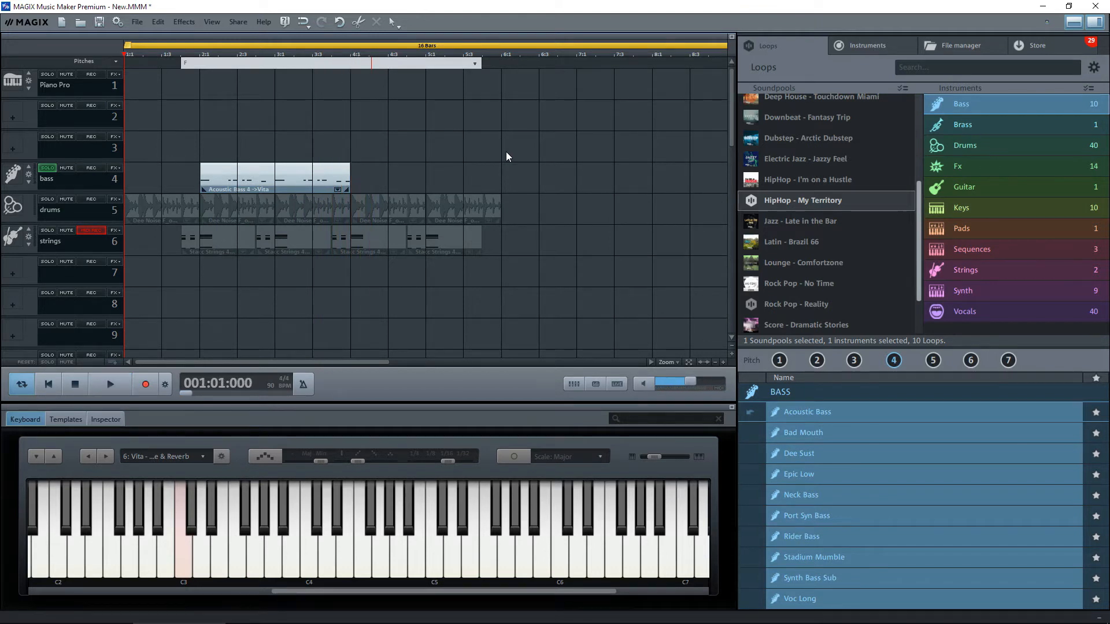
click(48, 169)
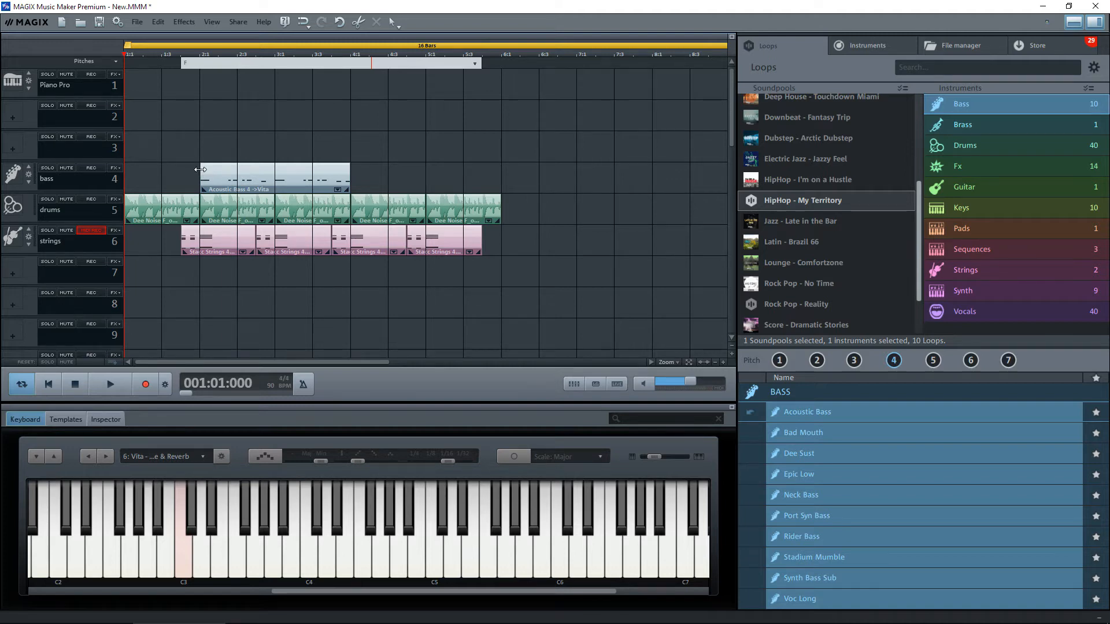
Trim the first bar off the Acoustic Bass clip and move the remaining one-bar clip to start at bar 2
drag(200, 169, 224, 170)
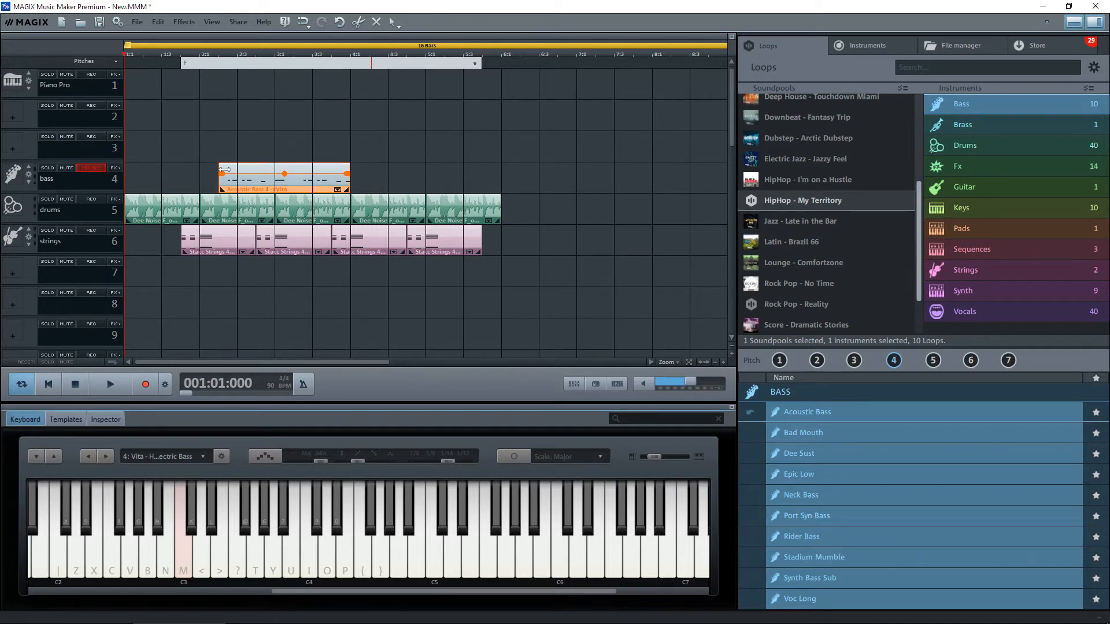
drag(225, 169, 274, 169)
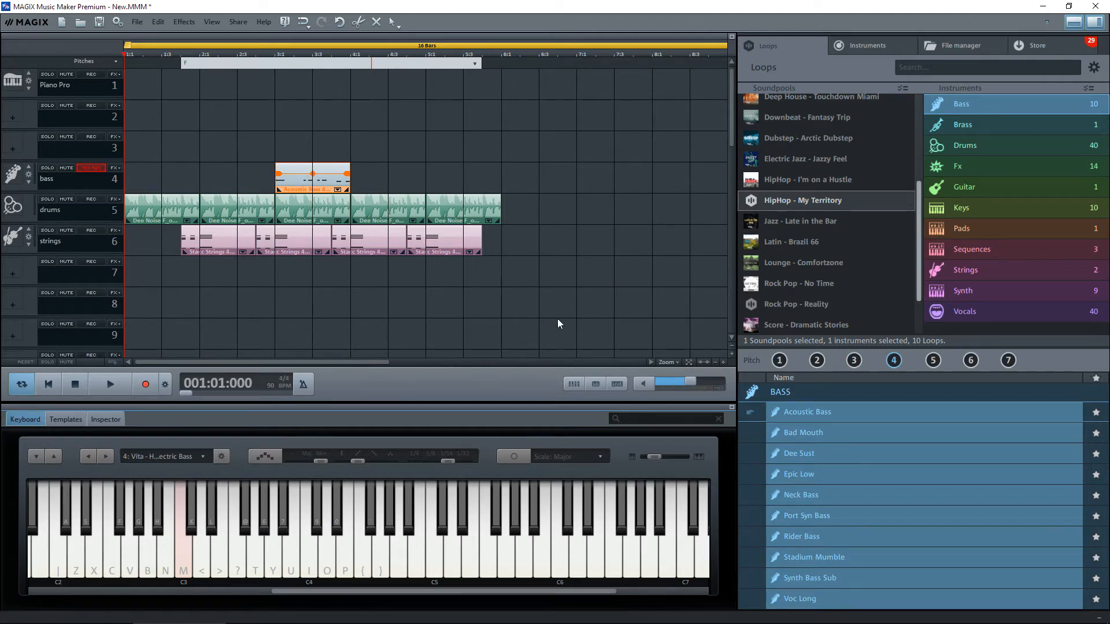
click(724, 363)
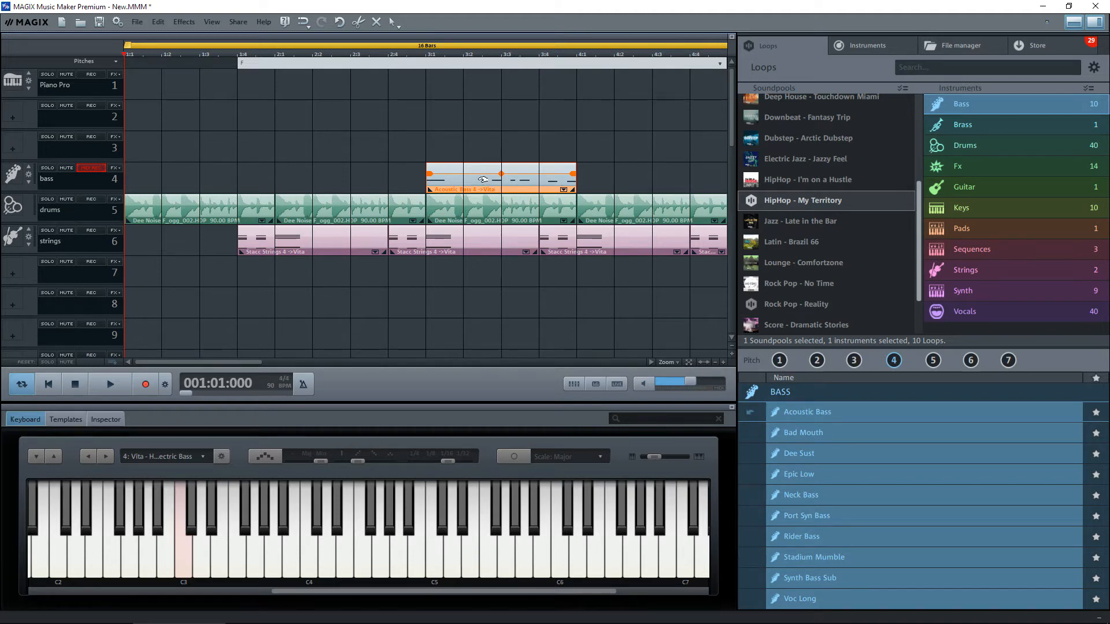
drag(483, 180, 331, 179)
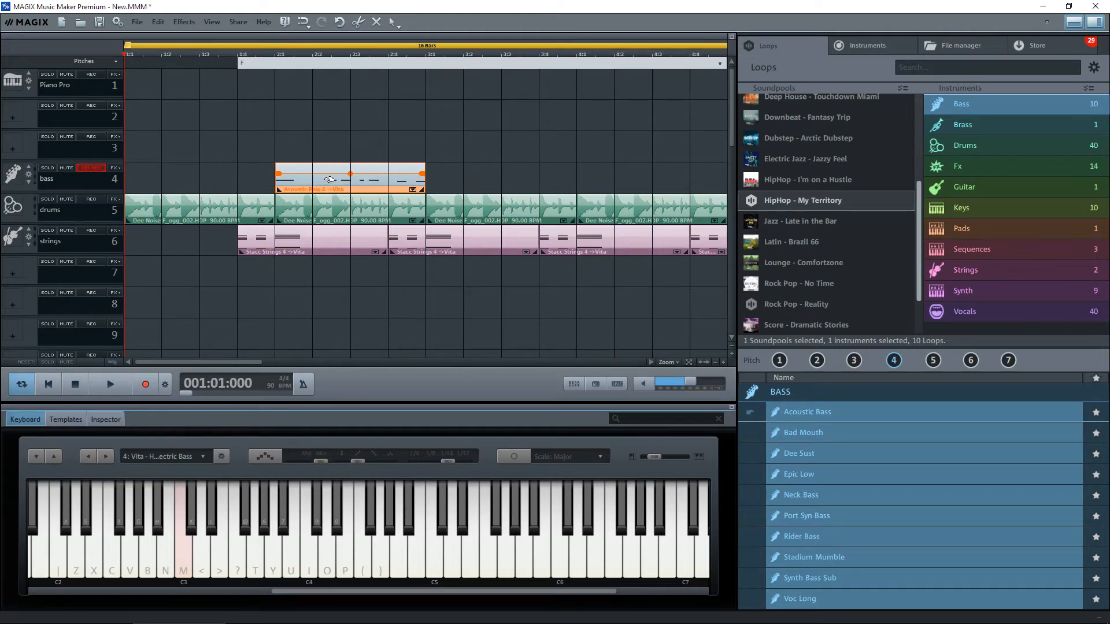
Duplicate the one-bar bass clip end to end through bar 6 on track 4, and play the arrangement
click(716, 363)
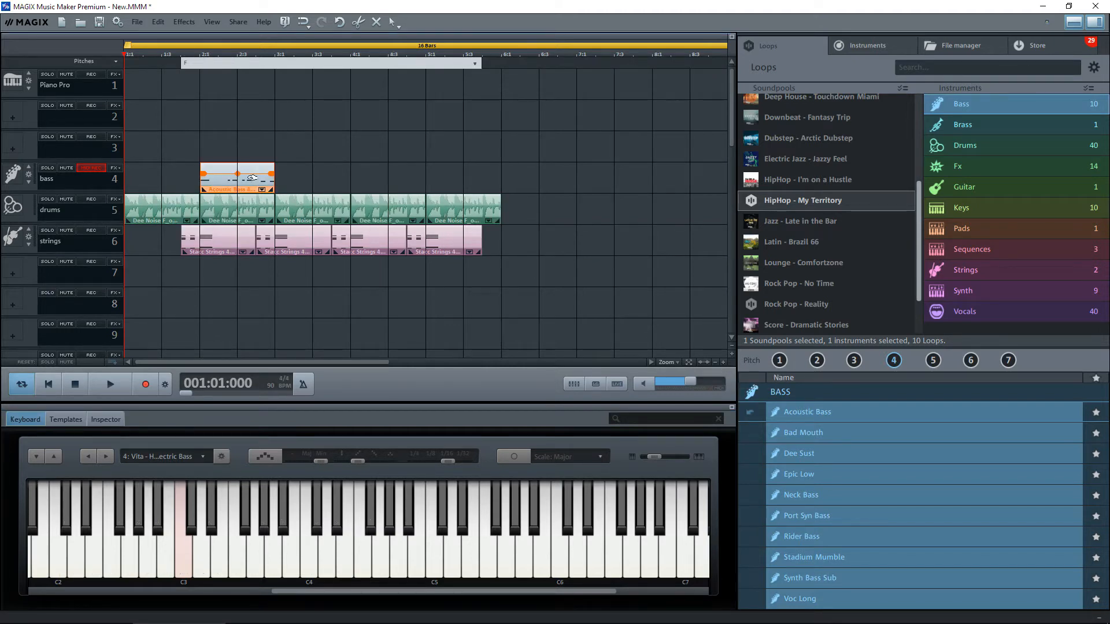
drag(252, 180, 528, 185)
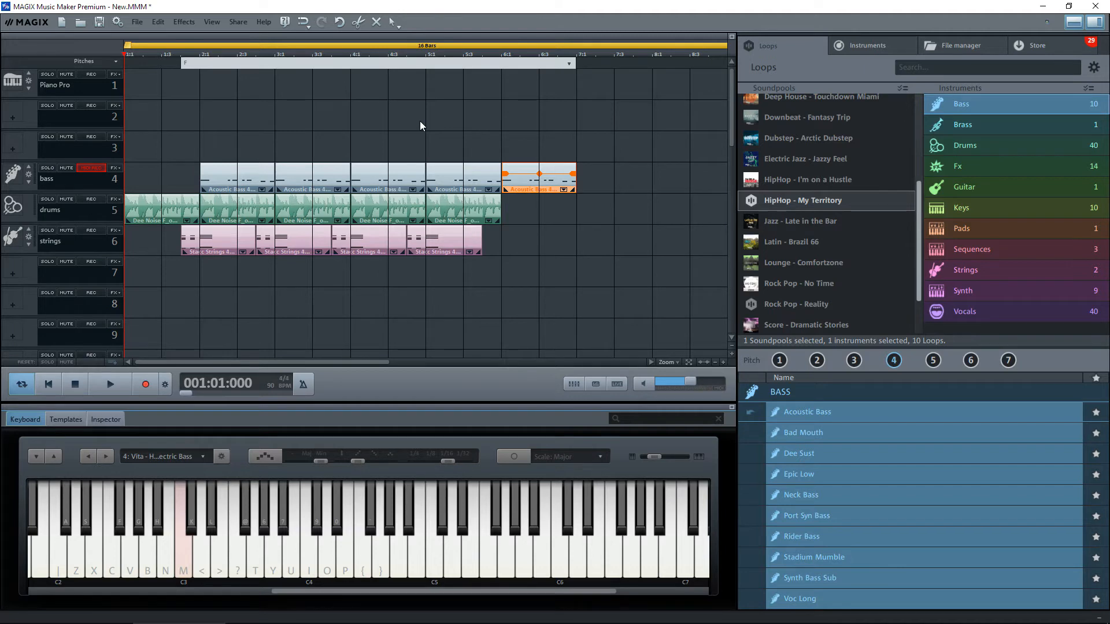
key(space)
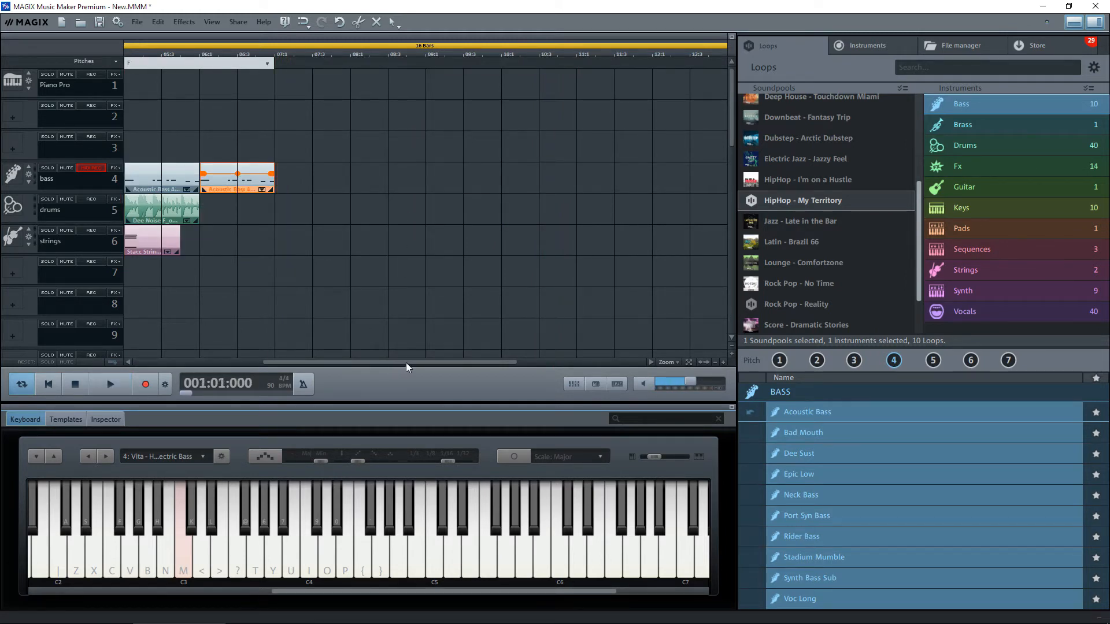
drag(406, 362, 251, 360)
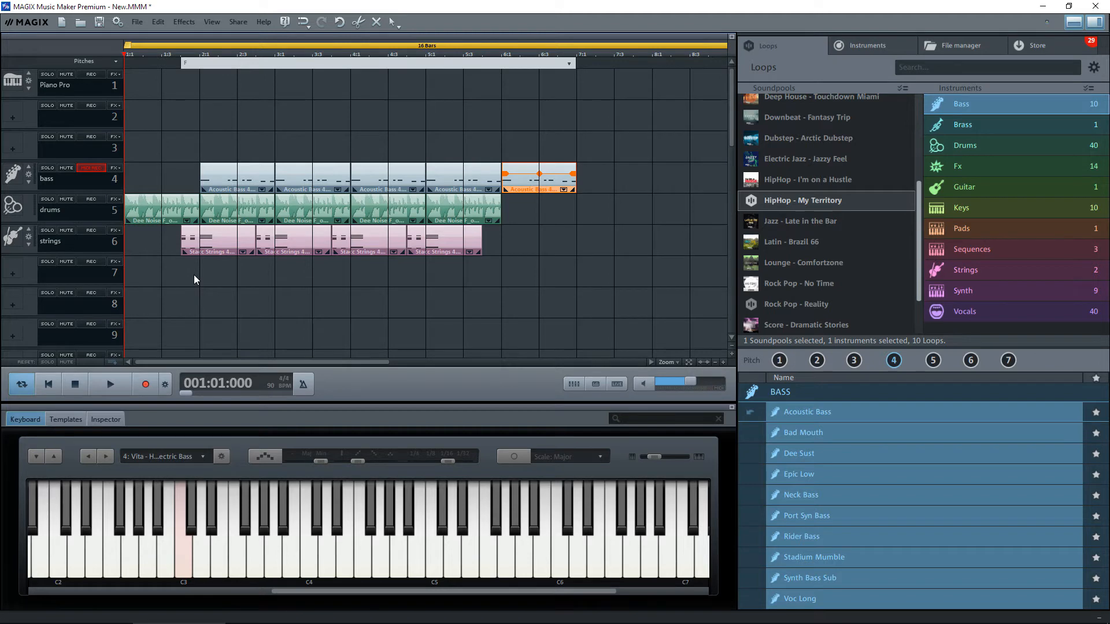
Copy the last strings clip from track 6 onto tracks 8 and 9, both starting at bar 6
click(451, 244)
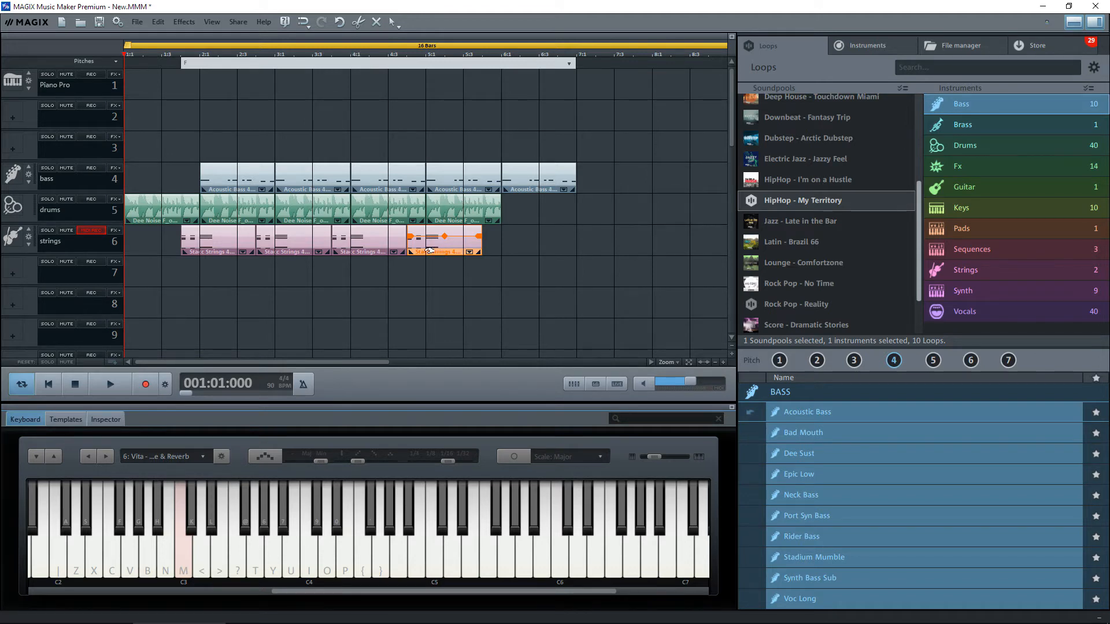
click(559, 238)
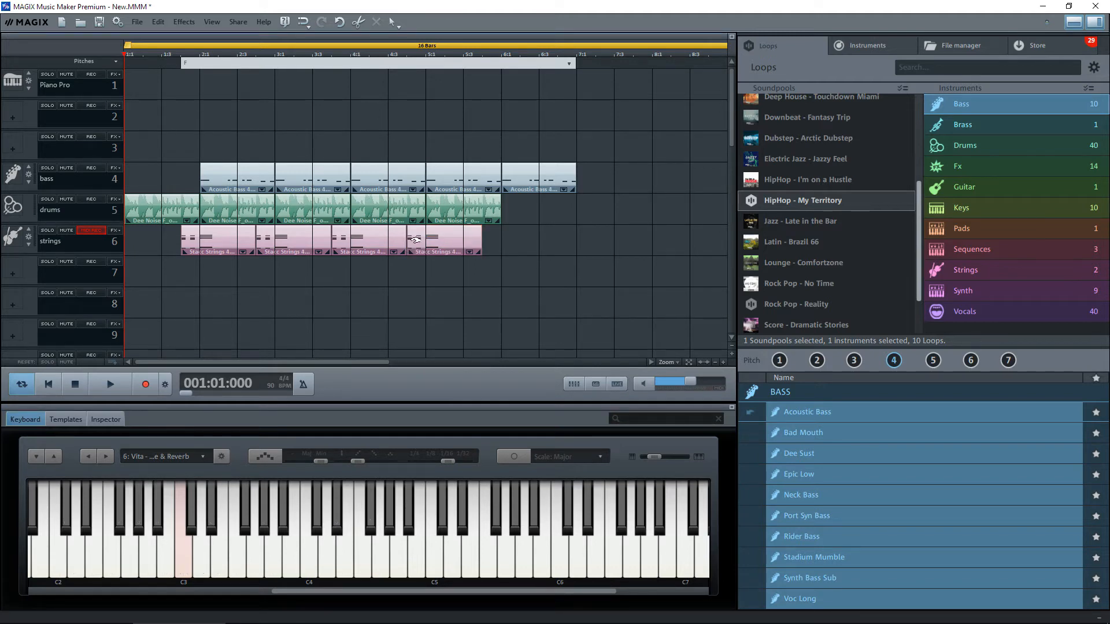
click(447, 242)
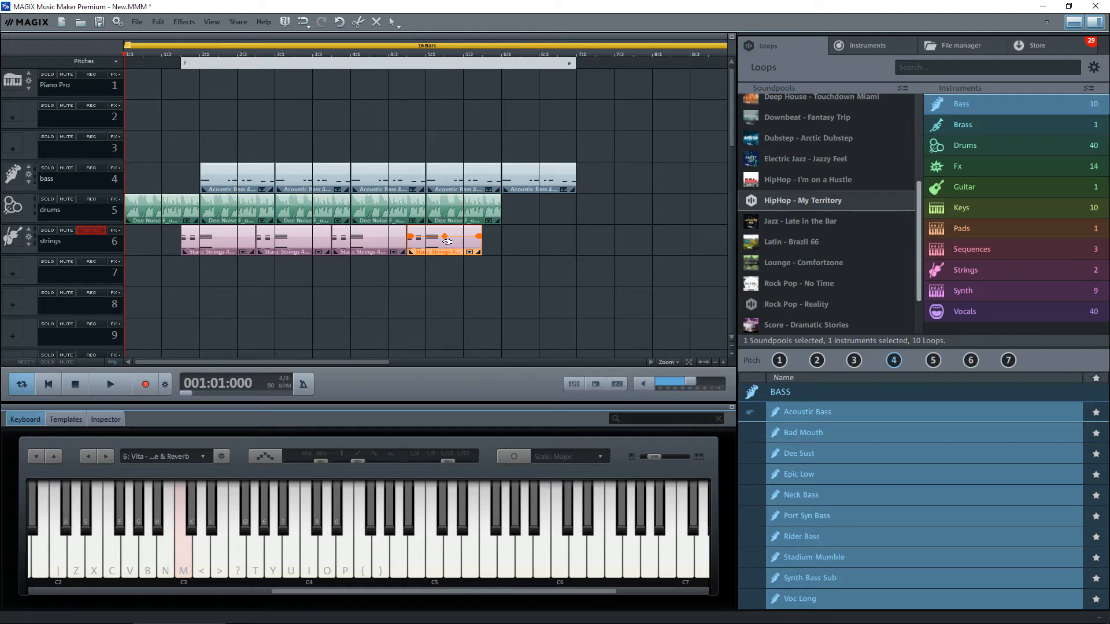
drag(447, 242, 552, 333)
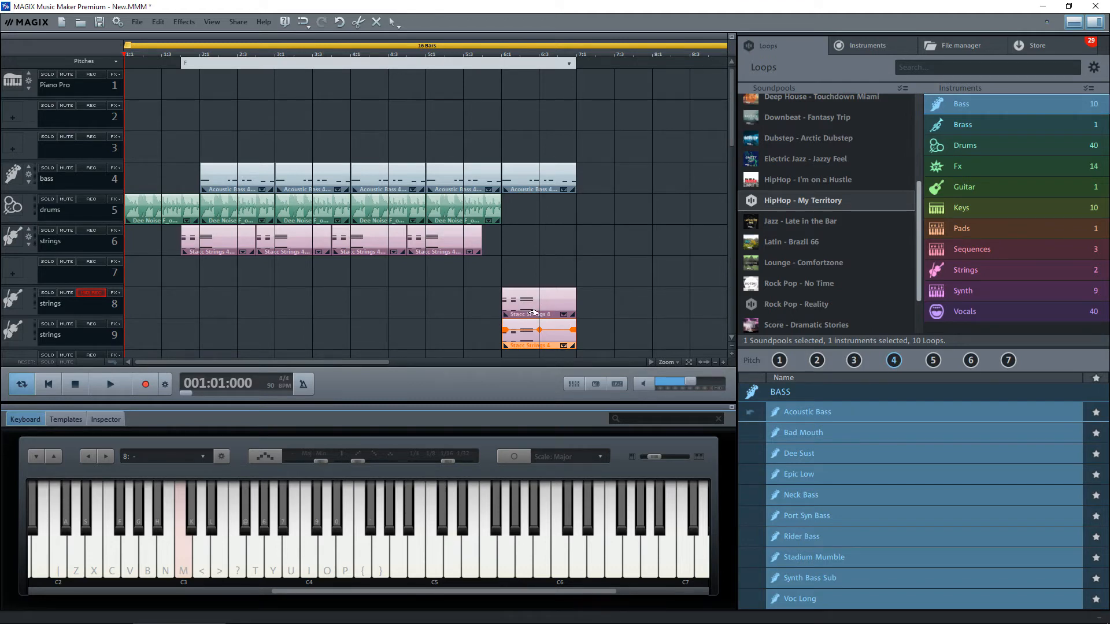
Shorten the last strings clip on track 6 to only its first short chord, about half a beat long
click(453, 244)
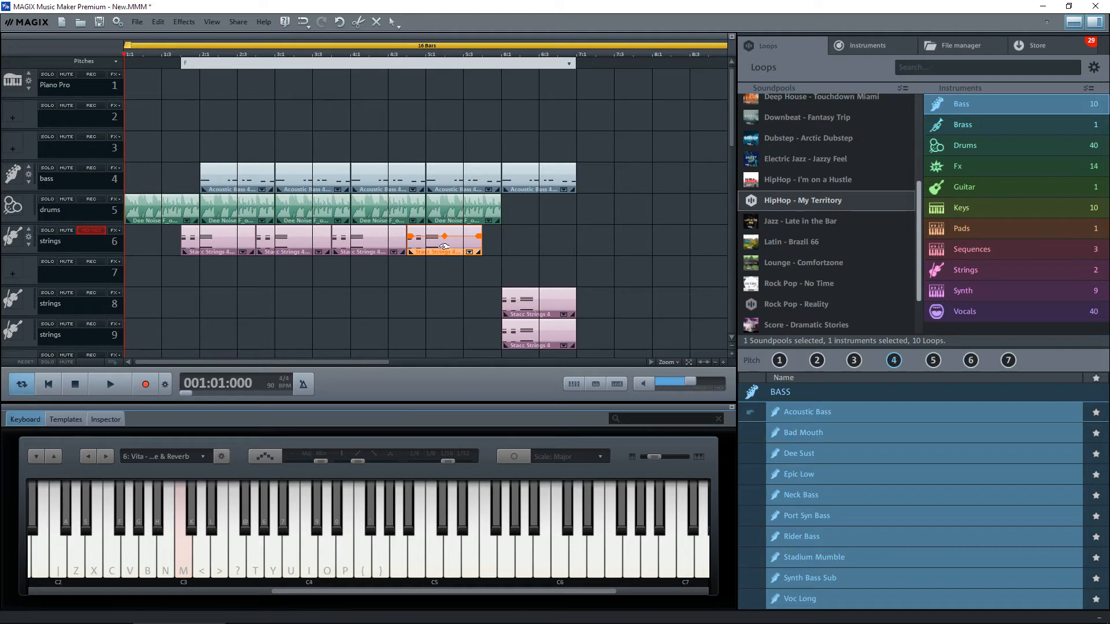
click(433, 277)
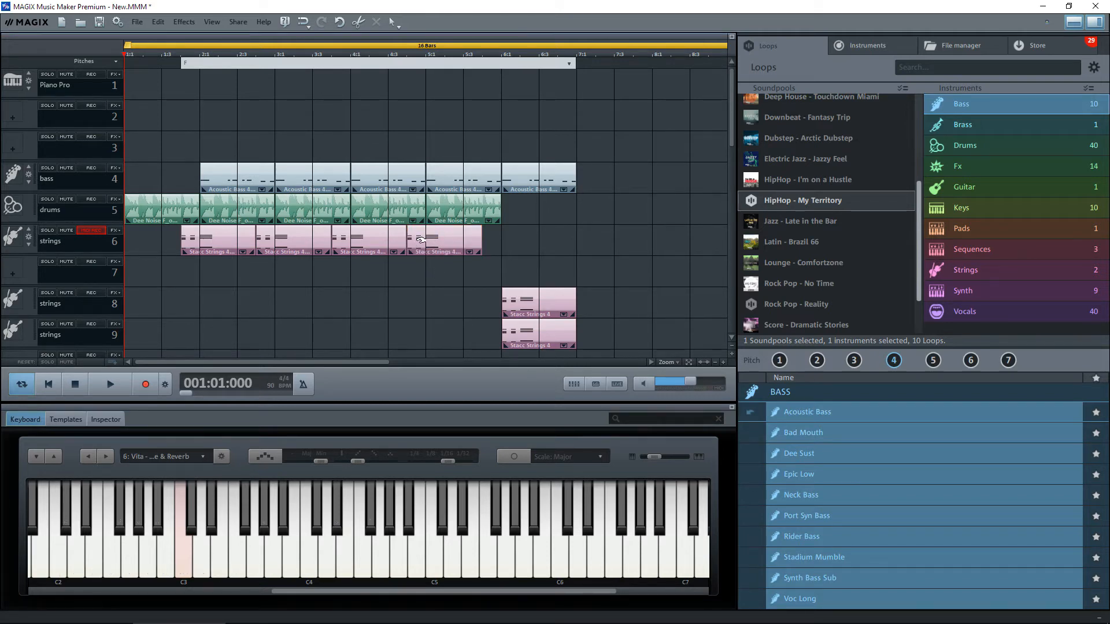
click(451, 243)
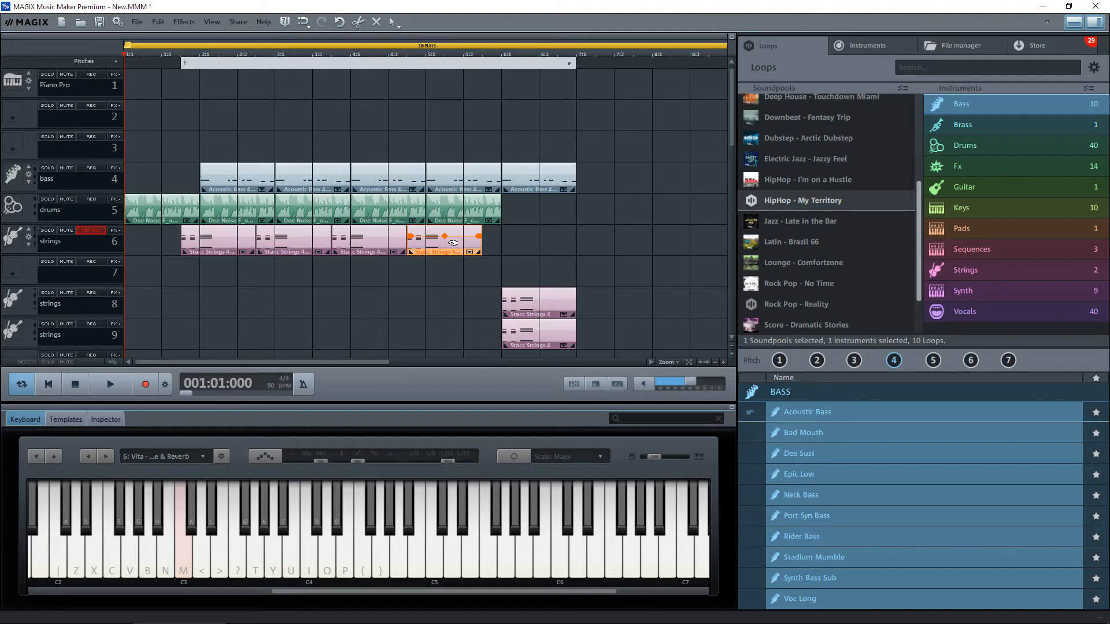
click(689, 362)
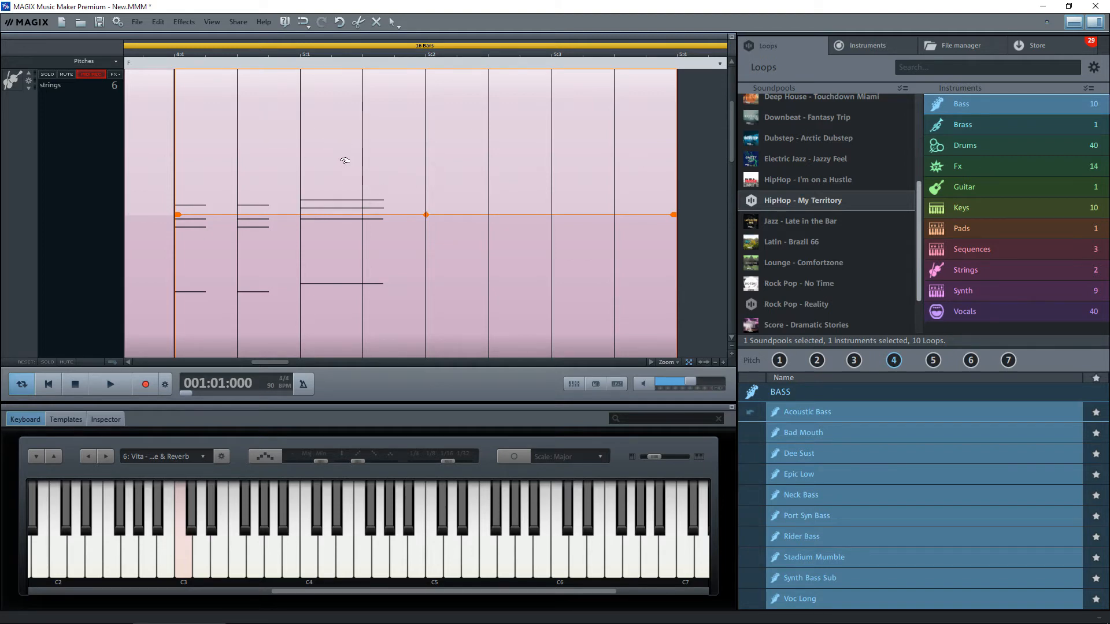
drag(385, 154, 427, 167)
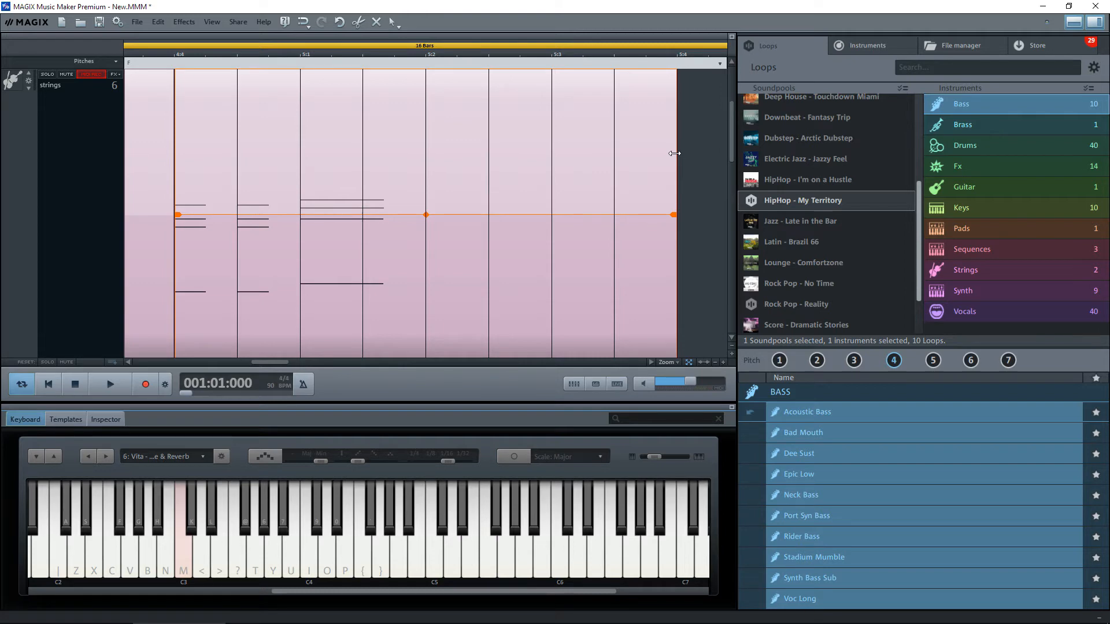
drag(674, 153, 231, 159)
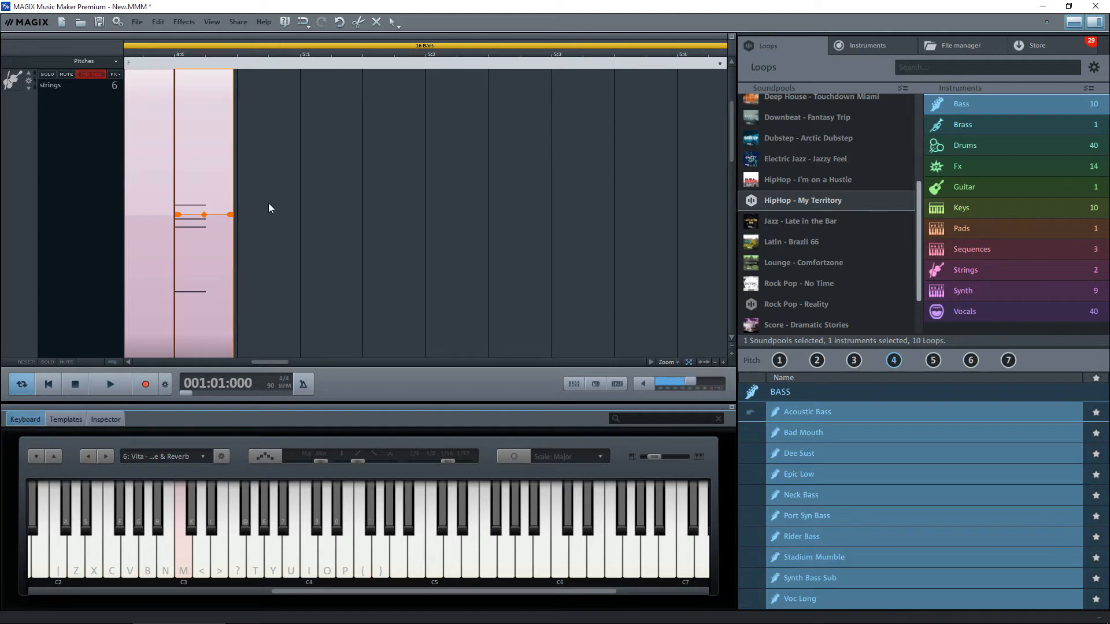
click(690, 362)
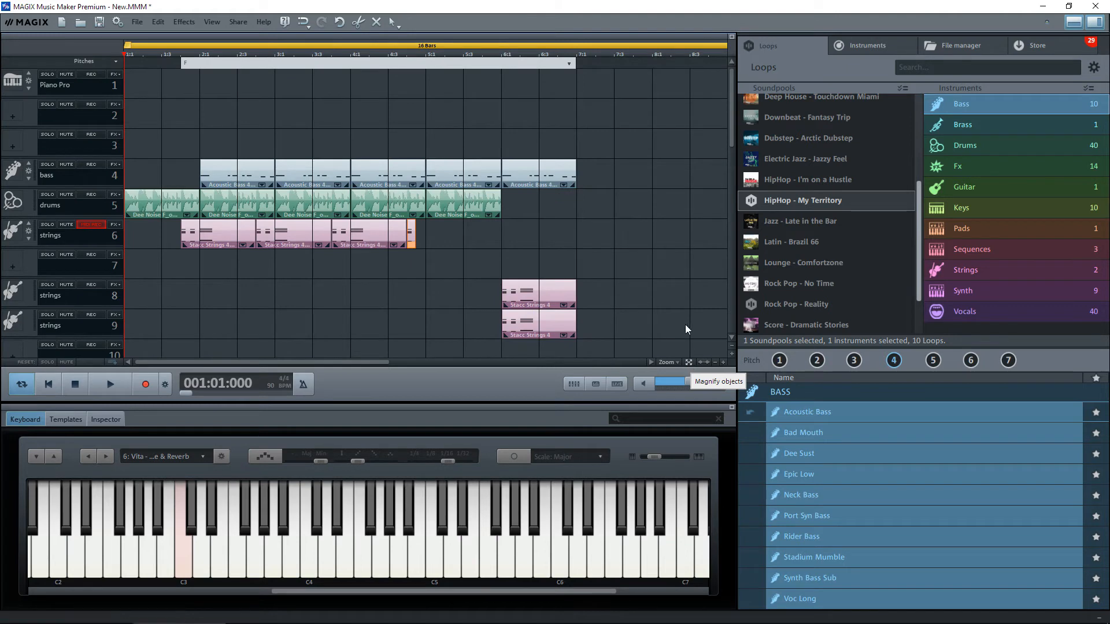
Move the strings copy from track 8 to track 7 at beat 5:3 and trim both ends to isolate its second short chord
drag(552, 297, 513, 258)
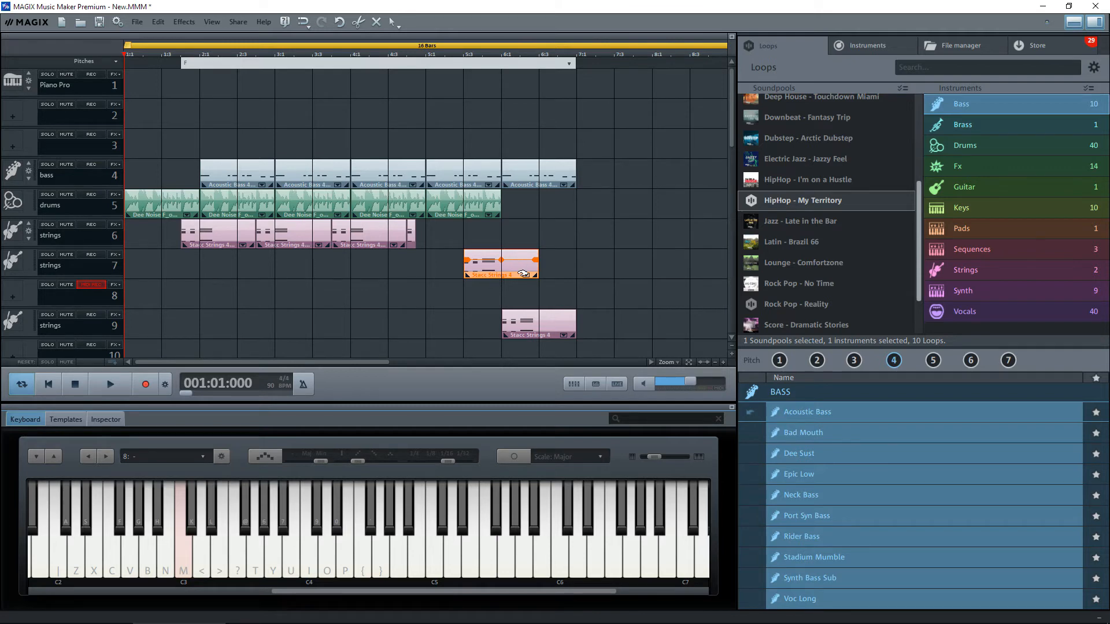
click(688, 362)
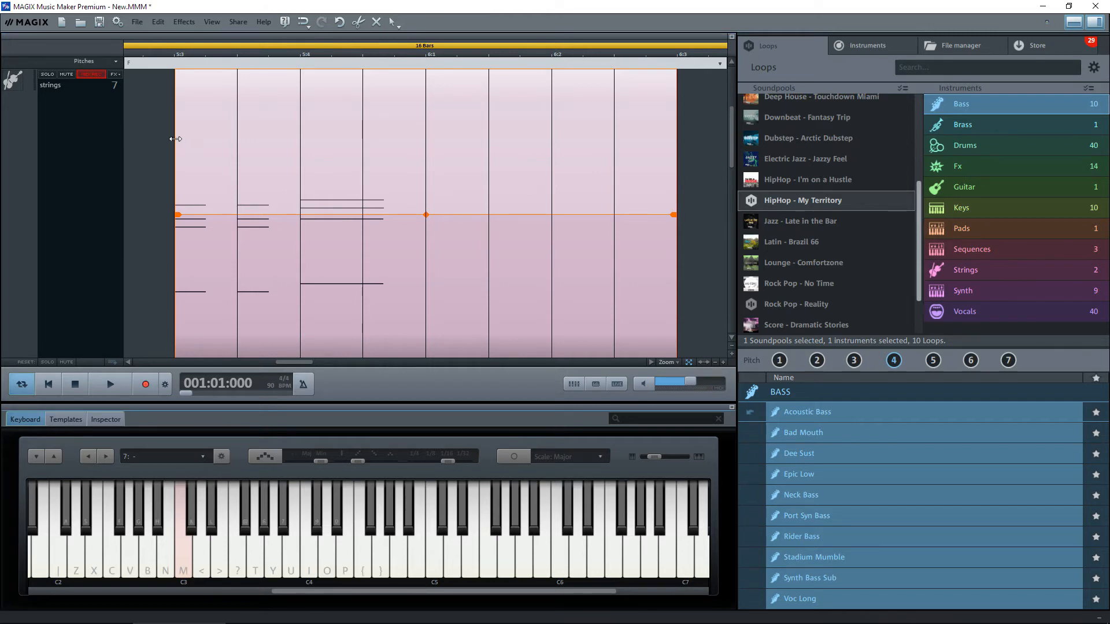
drag(174, 138, 235, 142)
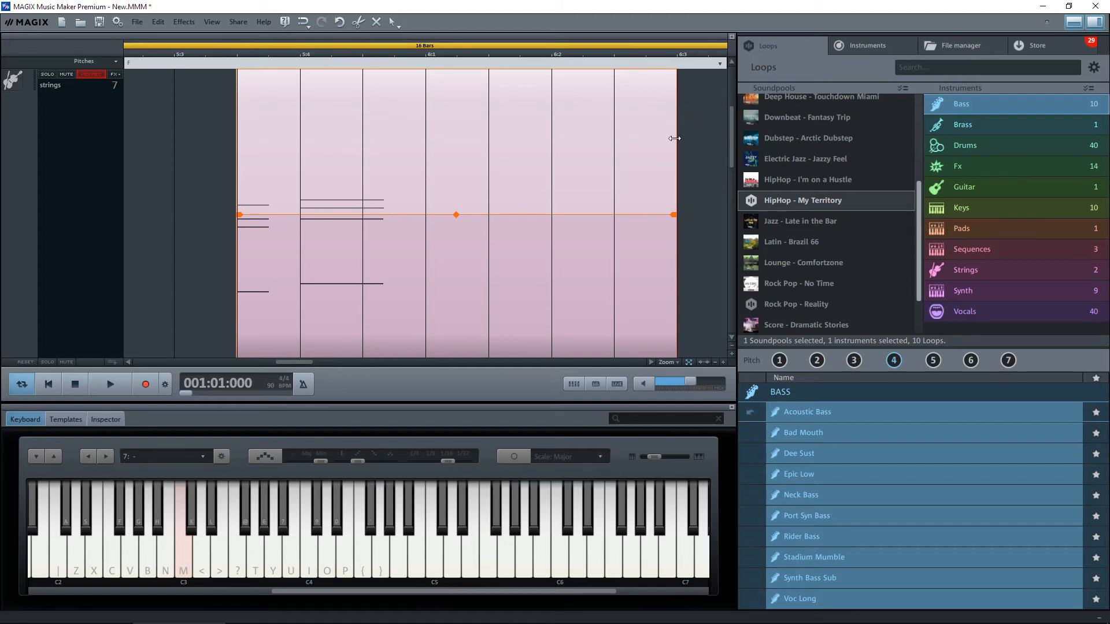
drag(675, 138, 290, 149)
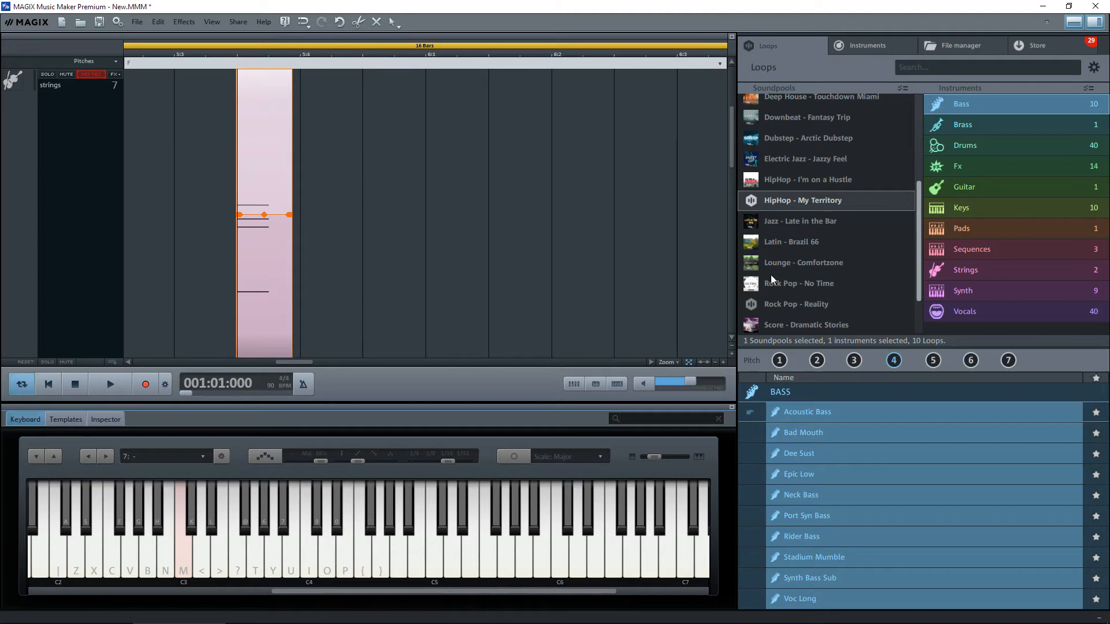
click(690, 363)
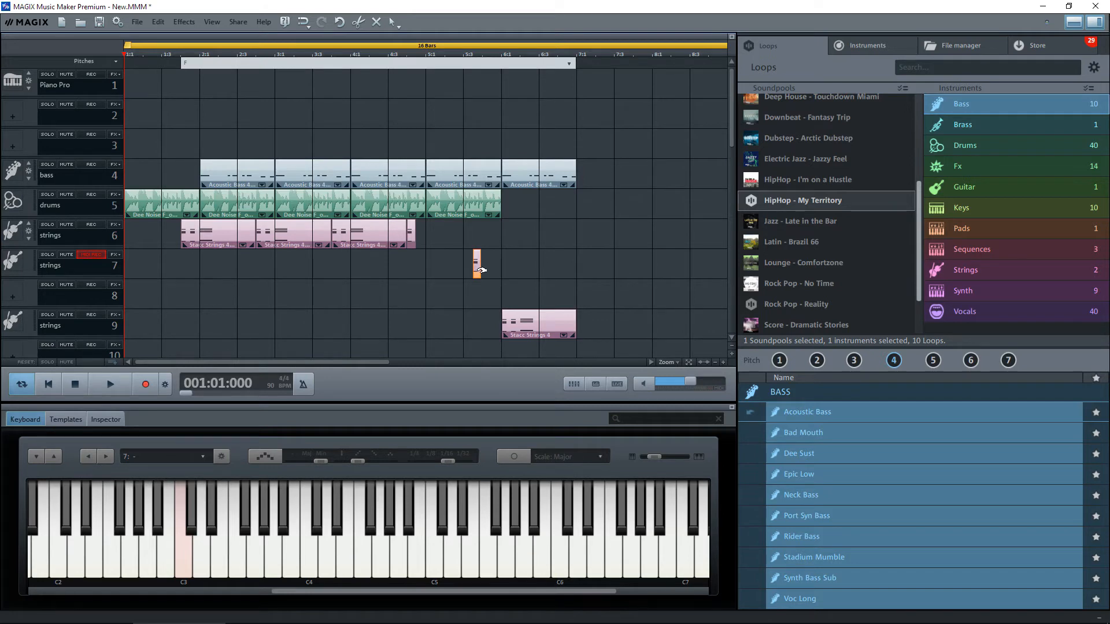
Move the isolated chord clip from track 7 to track 6, starting at bar 5
drag(481, 270, 440, 241)
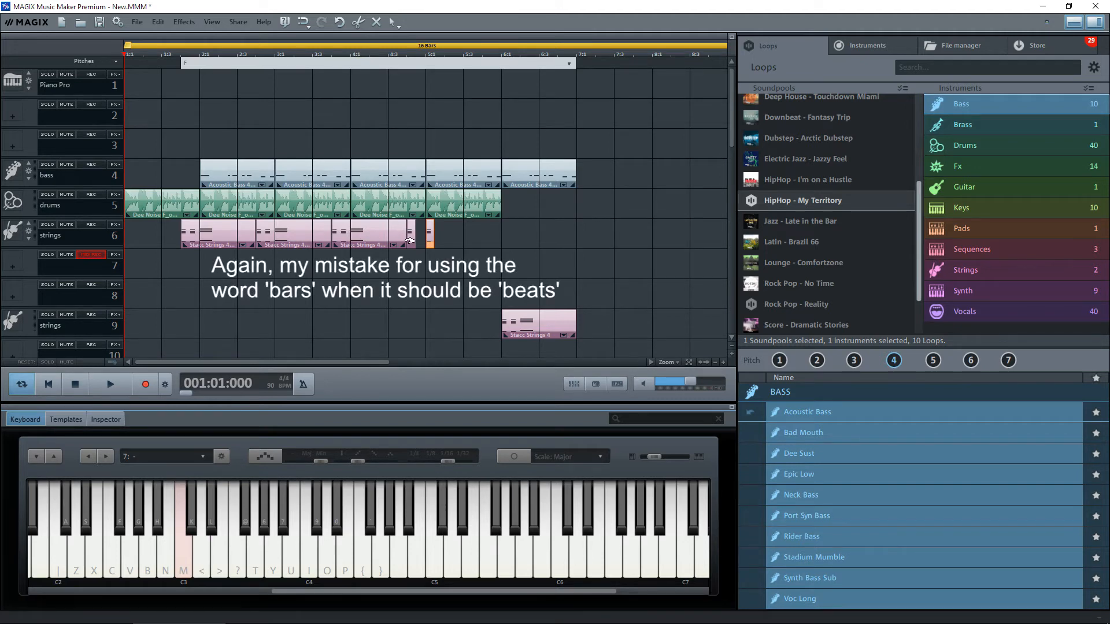
mouse_move(433, 237)
mouse_down()
mouse_move(416, 243)
mouse_move(436, 243)
mouse_up()
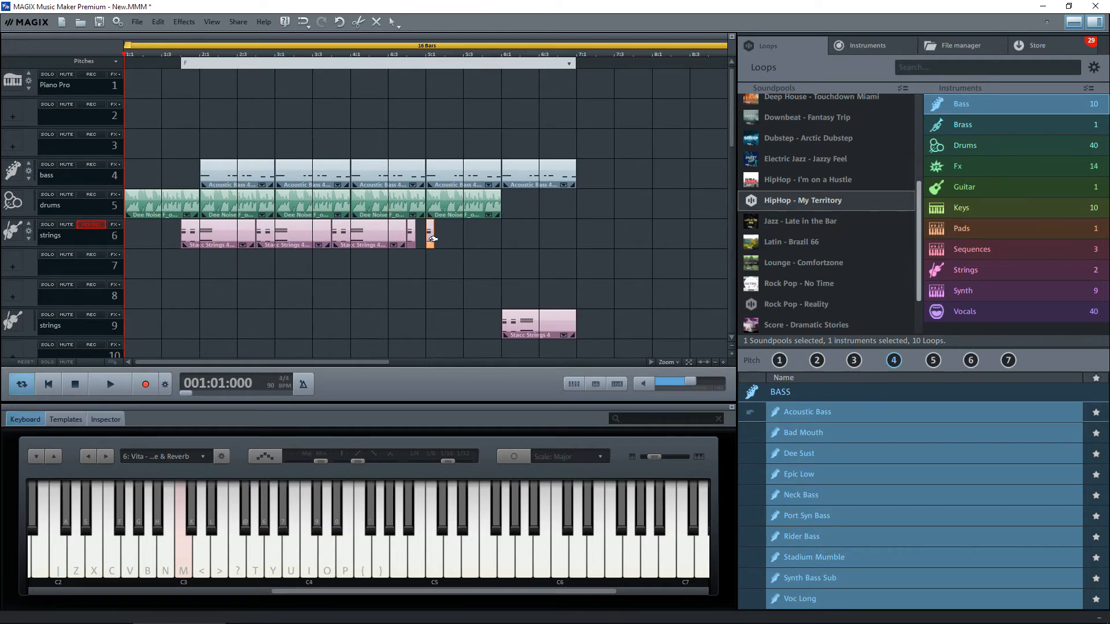
Move the isolated second chord clip on track 6 earlier so its notes start on the grid line half a beat before bar 5
click(689, 362)
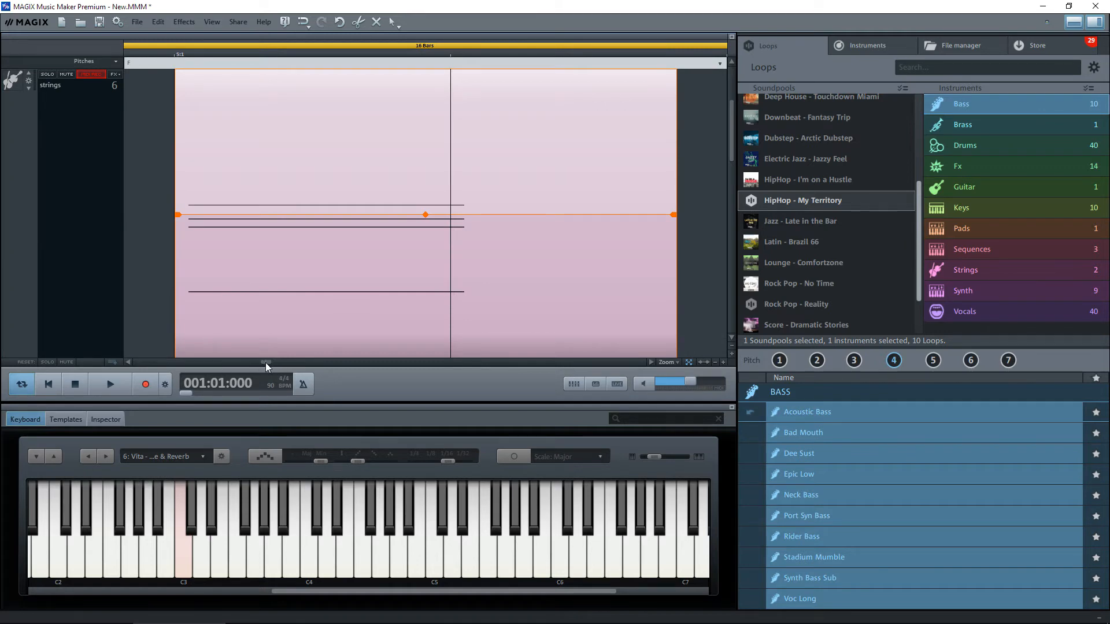
drag(265, 363, 262, 362)
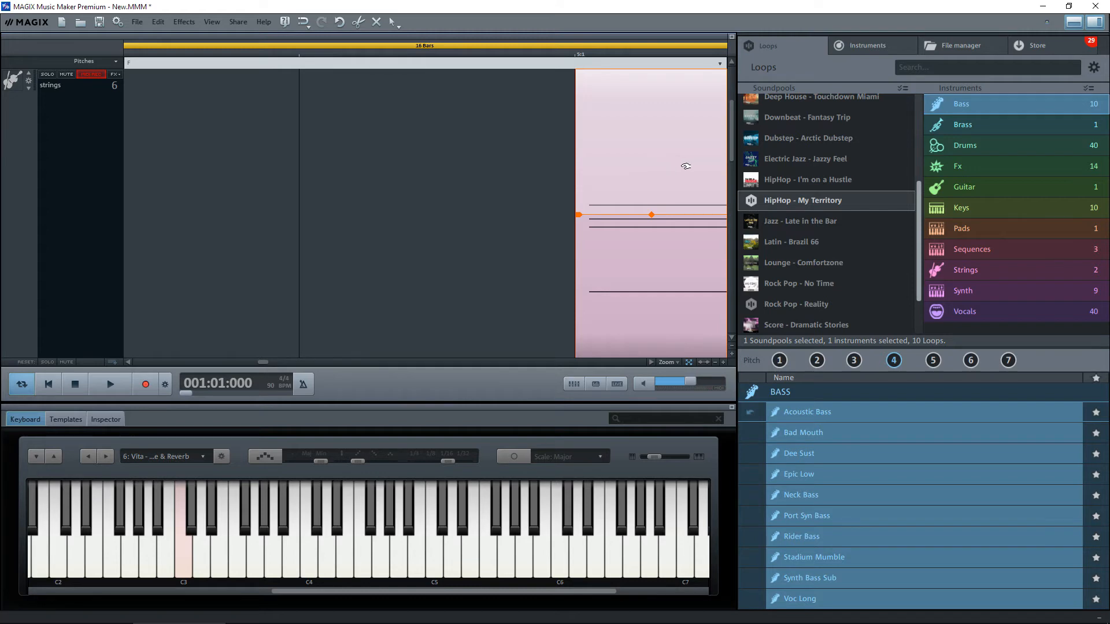
drag(686, 166, 300, 156)
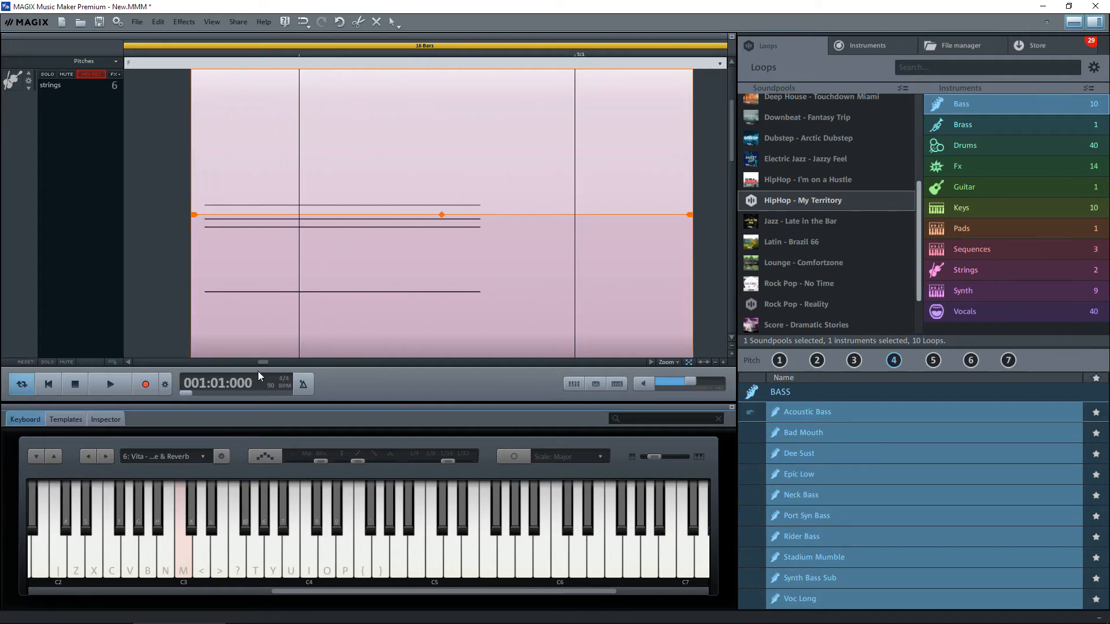
drag(263, 364, 260, 363)
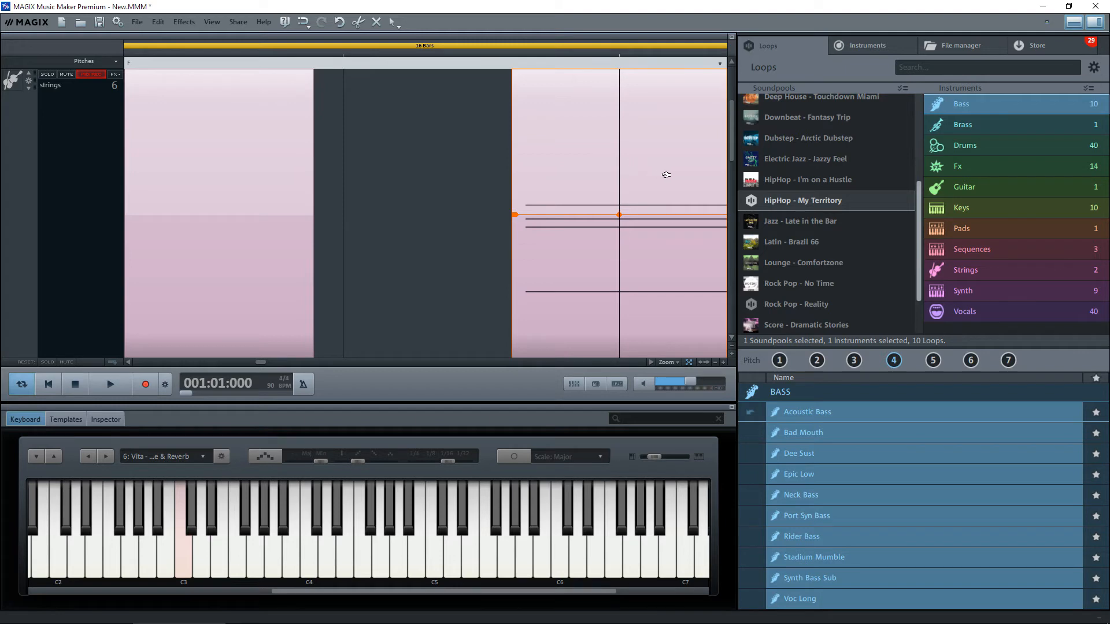
drag(664, 174, 485, 179)
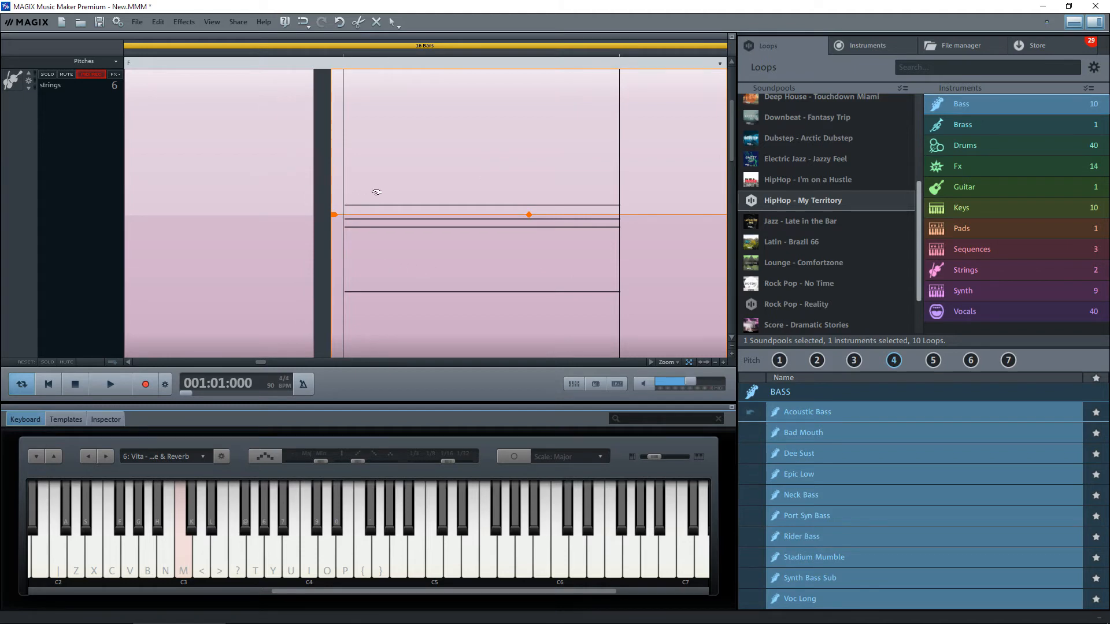
click(689, 362)
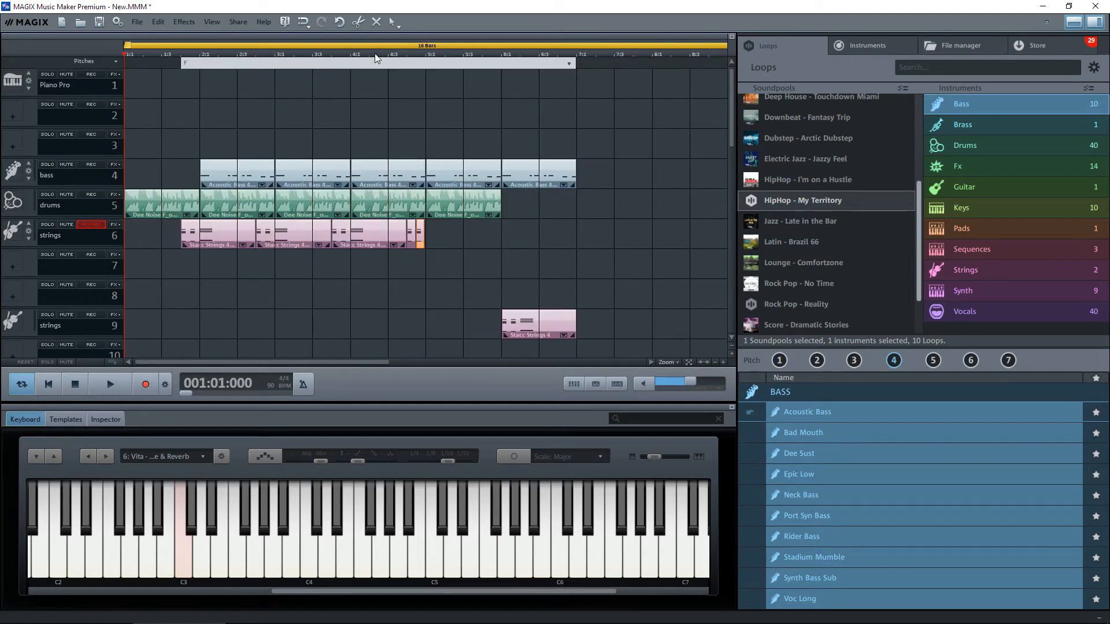
Play the arrangement from beat 3:4 to check the timing of the two short string chords before bar 5
click(335, 54)
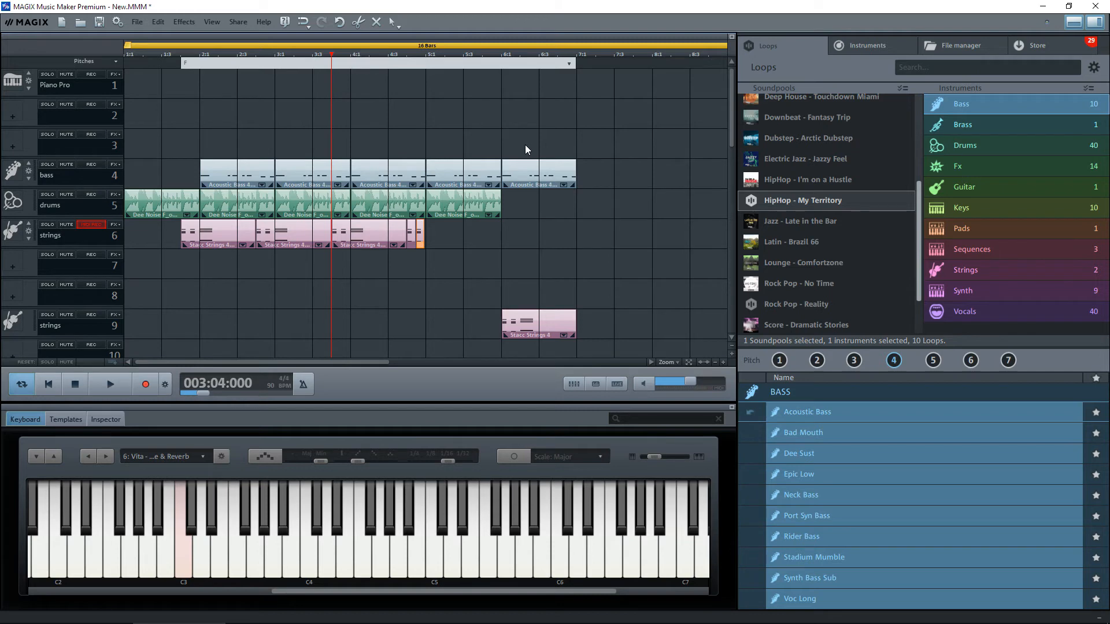
key(space)
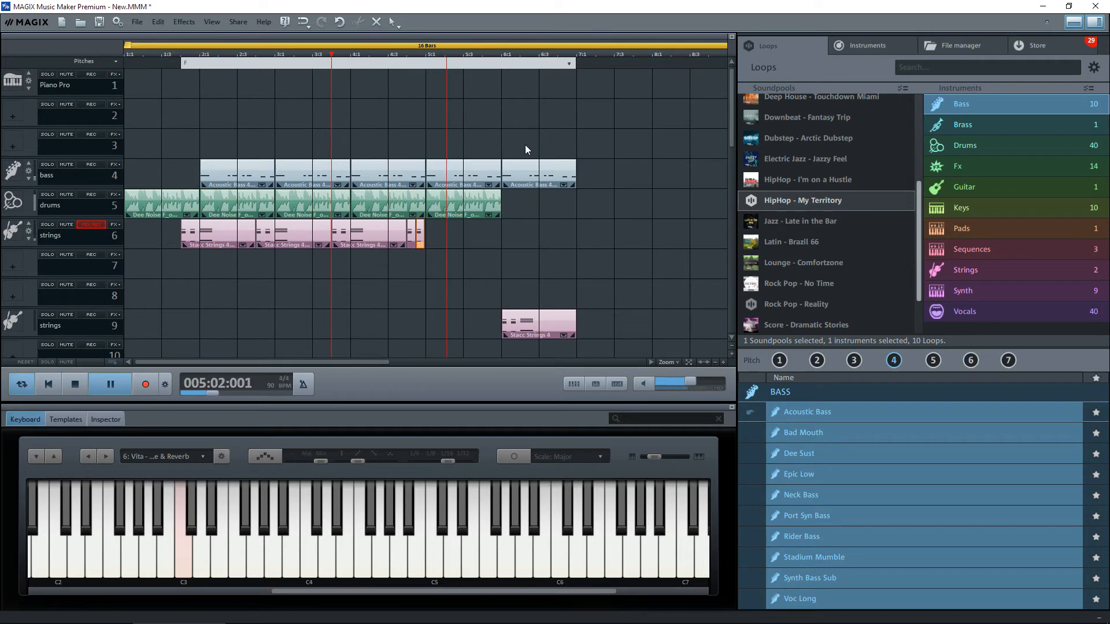
key(space)
Move the strings copy from track 9 to track 7 at beat 5:3 and trim its start to beat 5:4, leaving only the long chord
drag(540, 313, 521, 254)
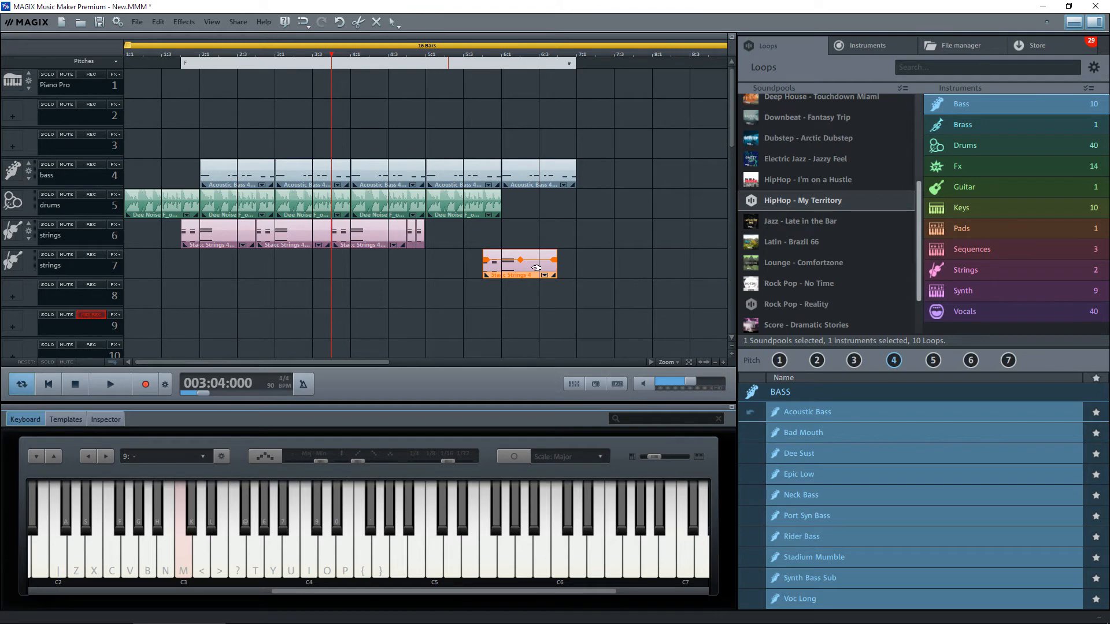
mouse_move(529, 268)
mouse_down()
mouse_move(566, 270)
mouse_move(516, 266)
mouse_up()
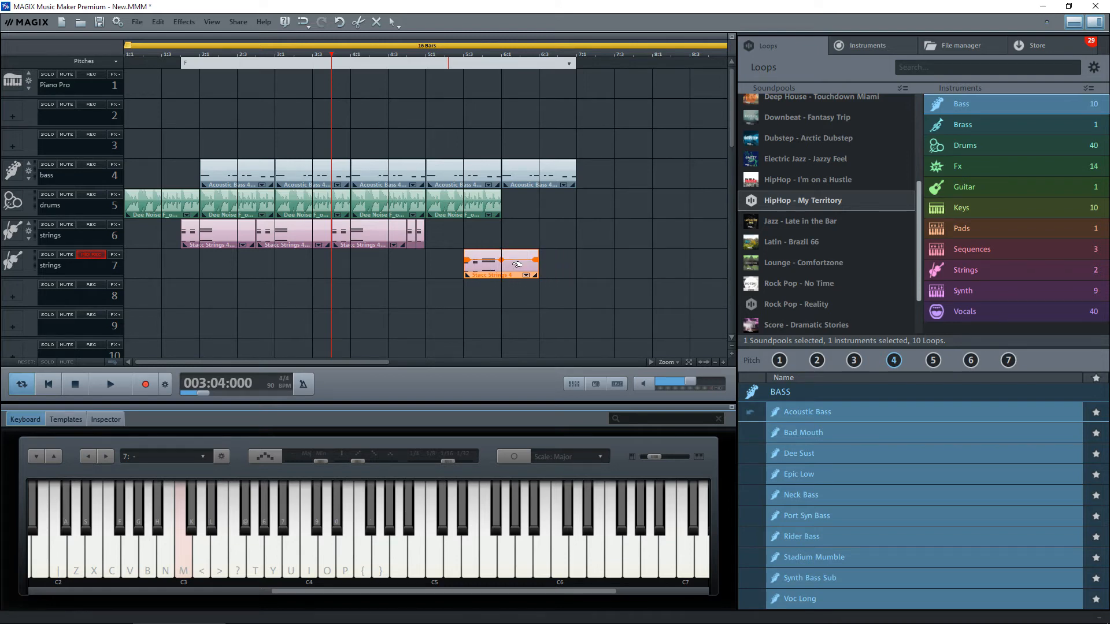
click(688, 363)
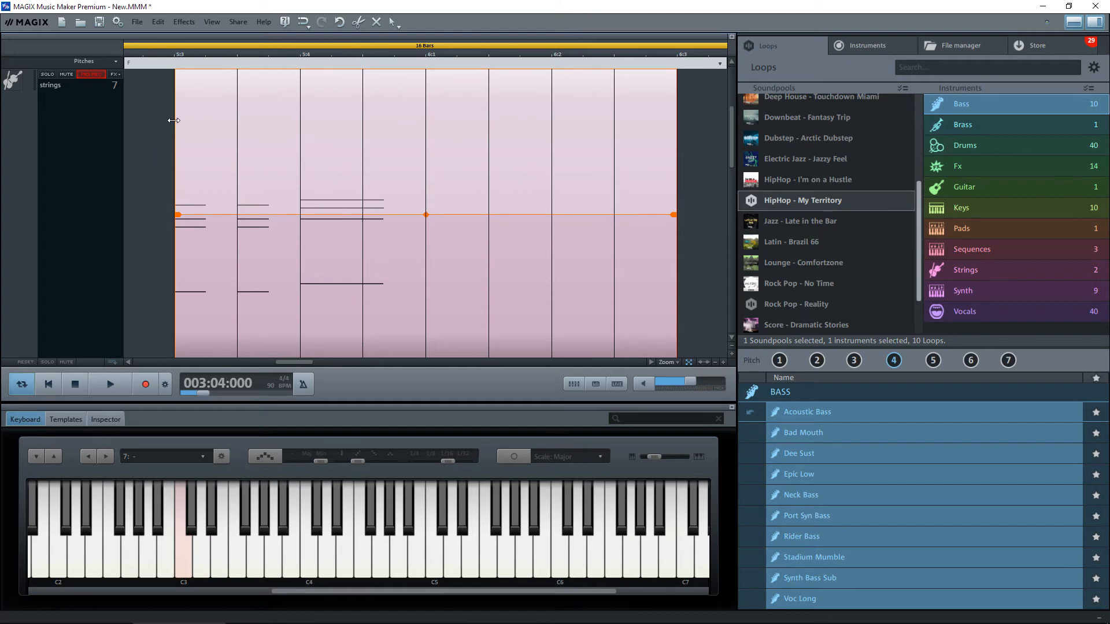
drag(174, 120, 298, 127)
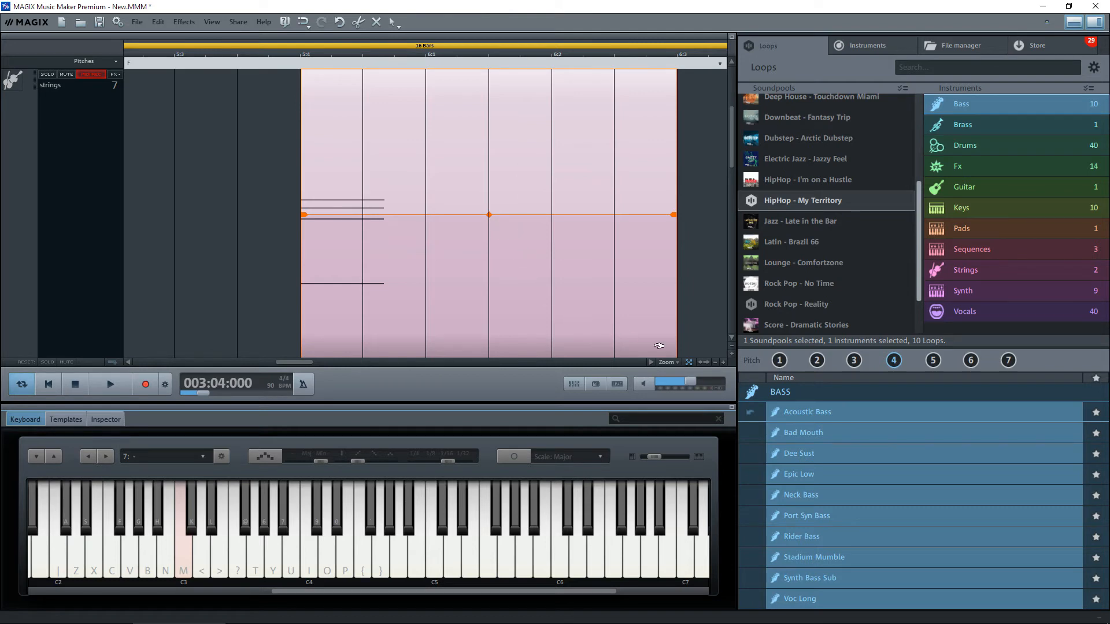
click(689, 362)
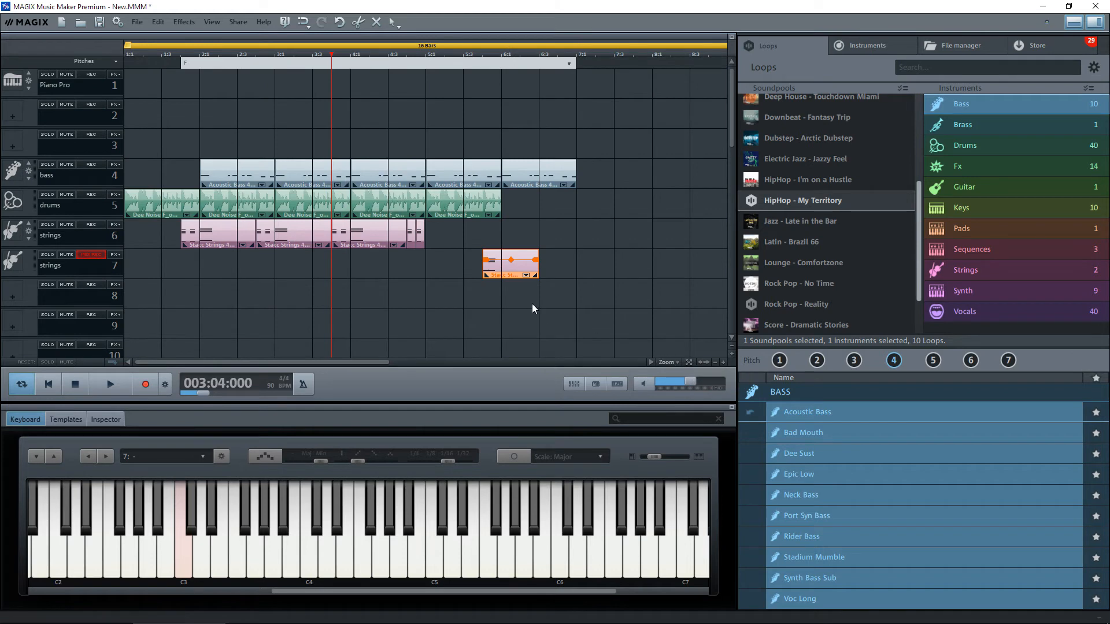
Move the long-chord strings clip from track 7 to track 6 at bar 5 and play the passage from bar 4
drag(524, 277, 473, 244)
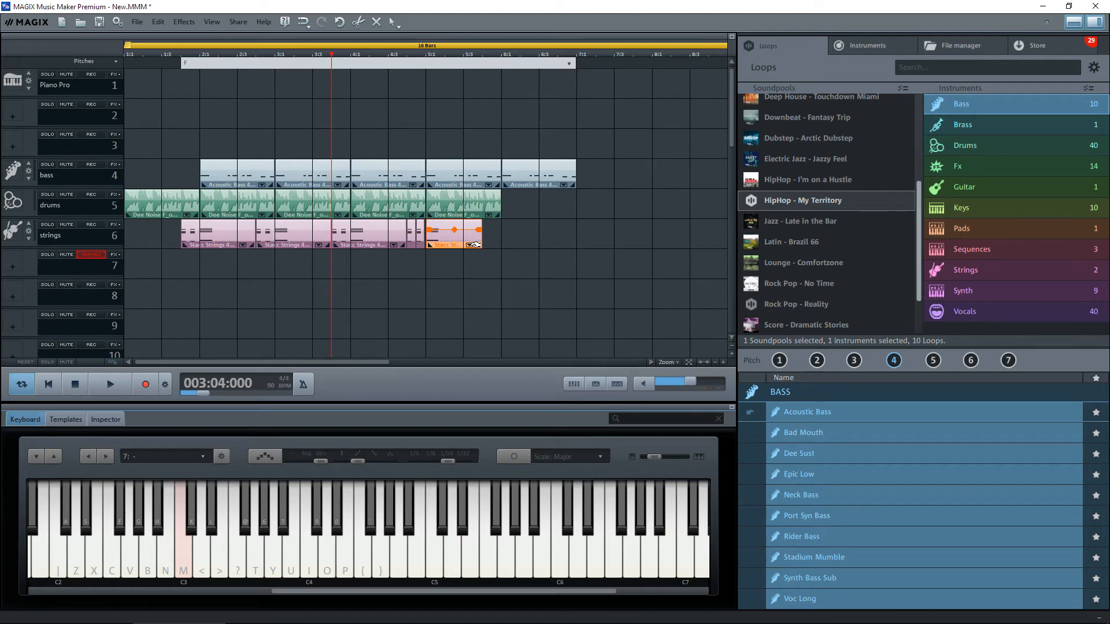
click(376, 53)
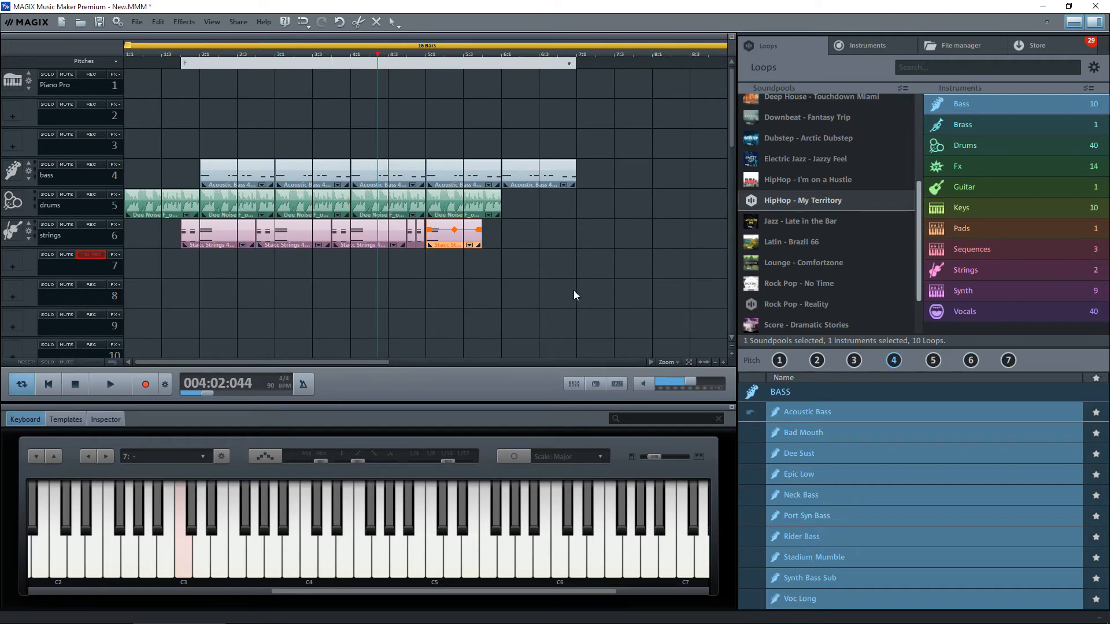
key(space)
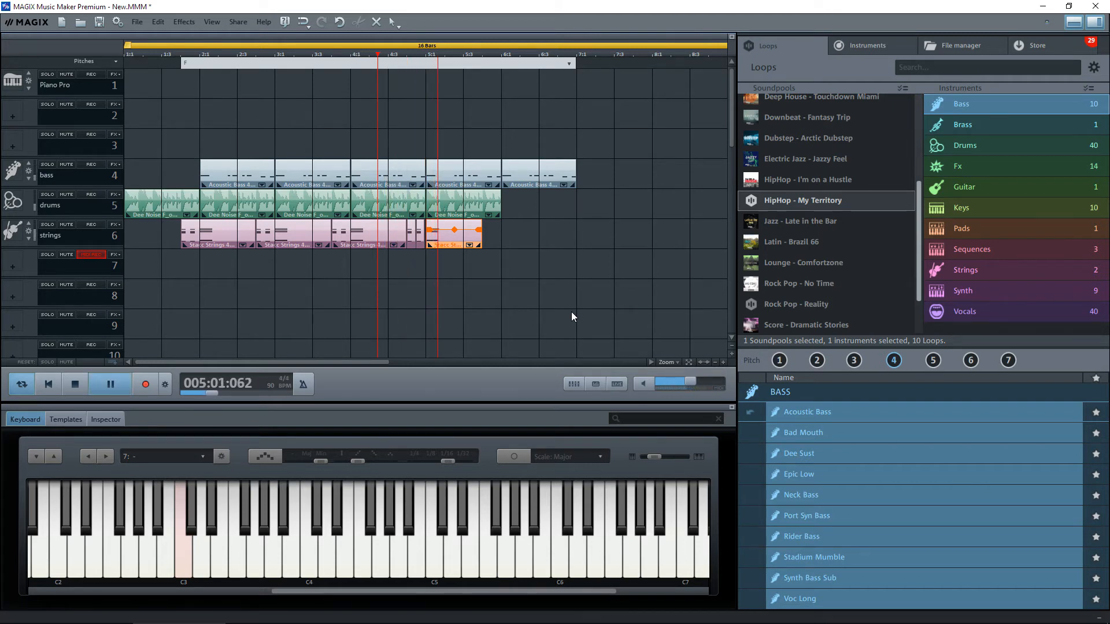
key(space)
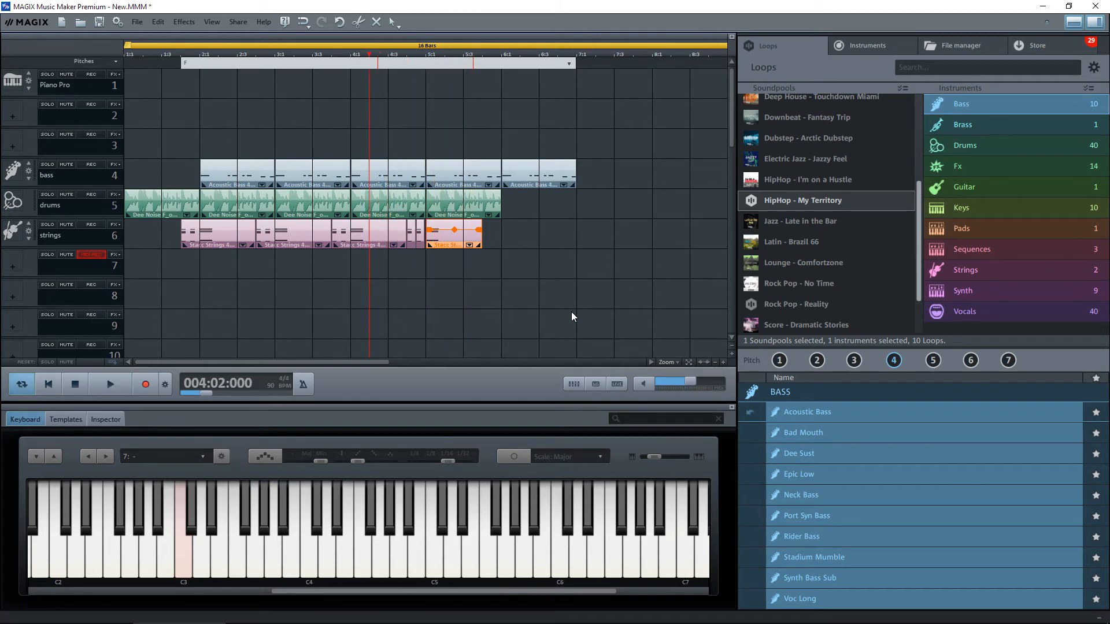
Set the second short chord clip on track 6, just before bar 5, to pitch 2
click(423, 237)
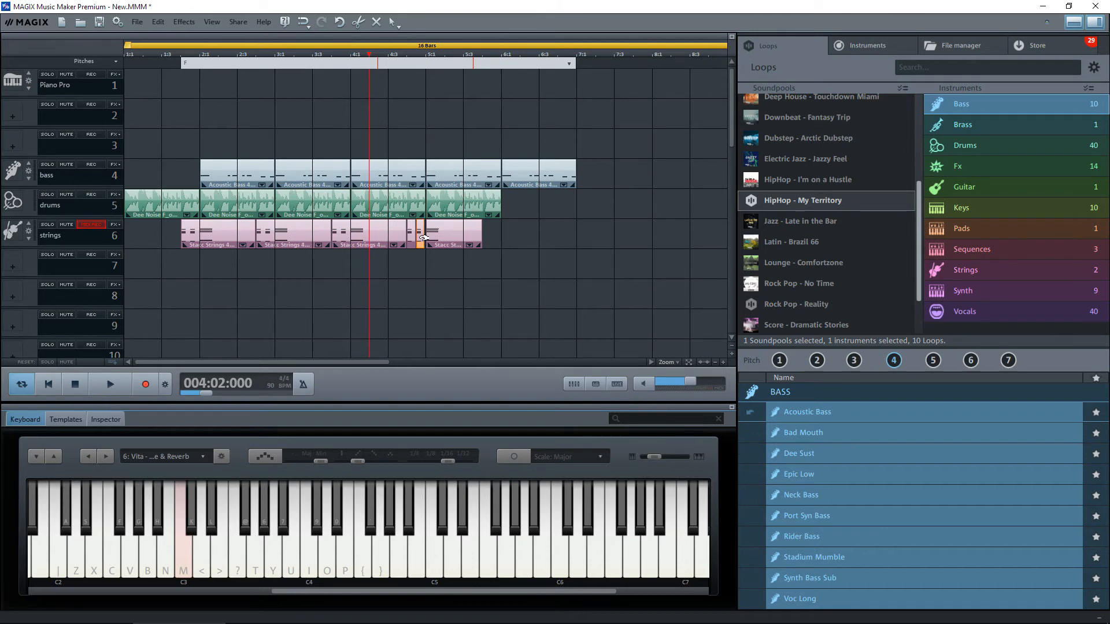
right_click(423, 238)
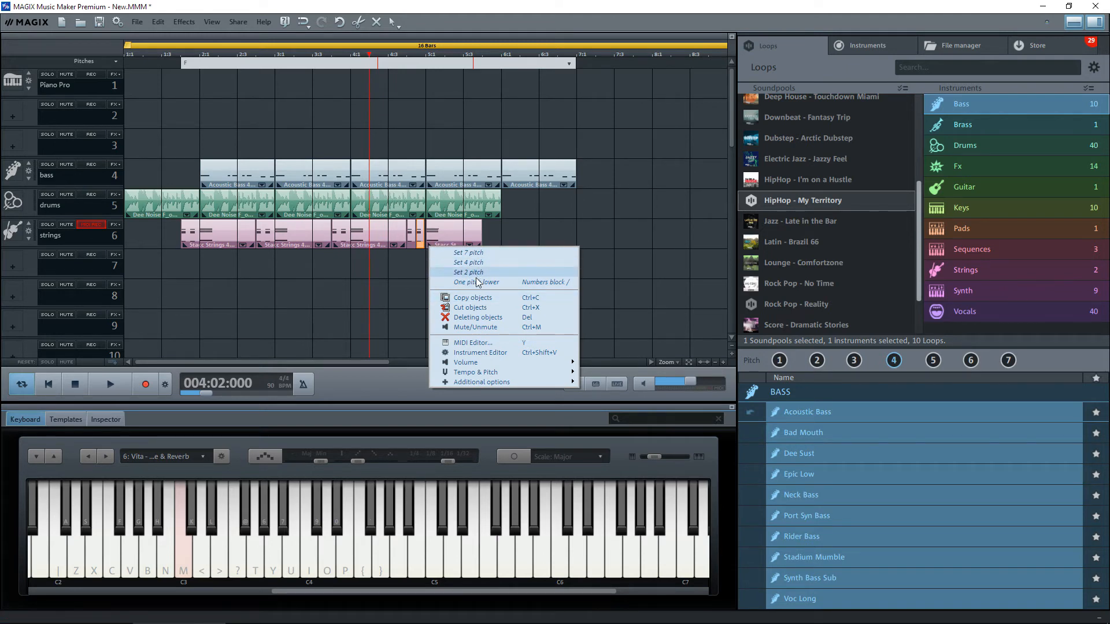
mouse_move(495, 373)
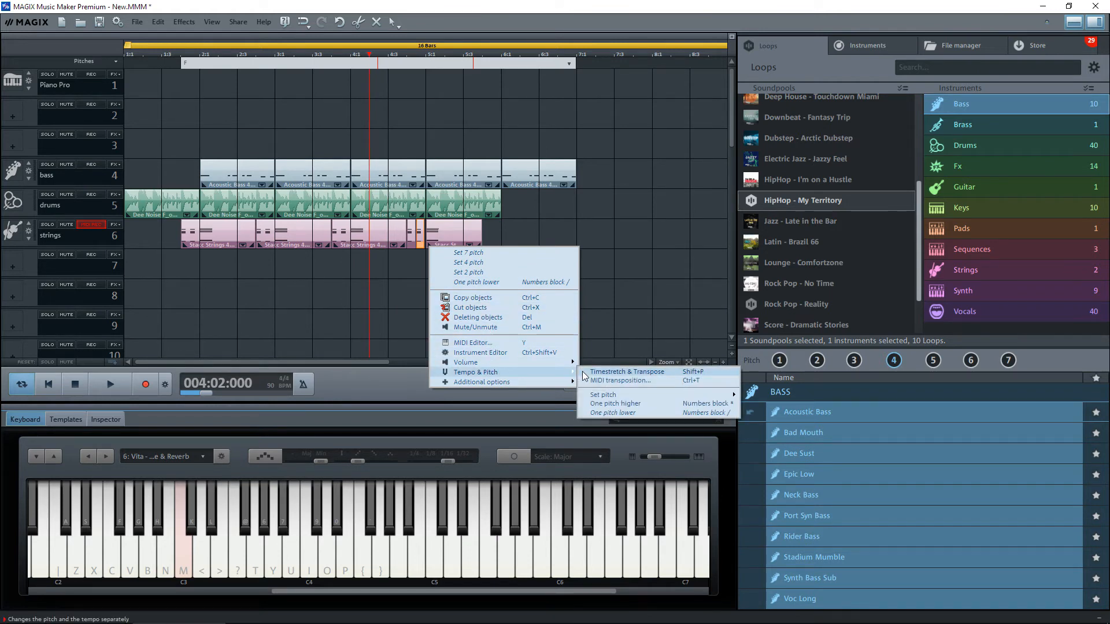
mouse_move(629, 399)
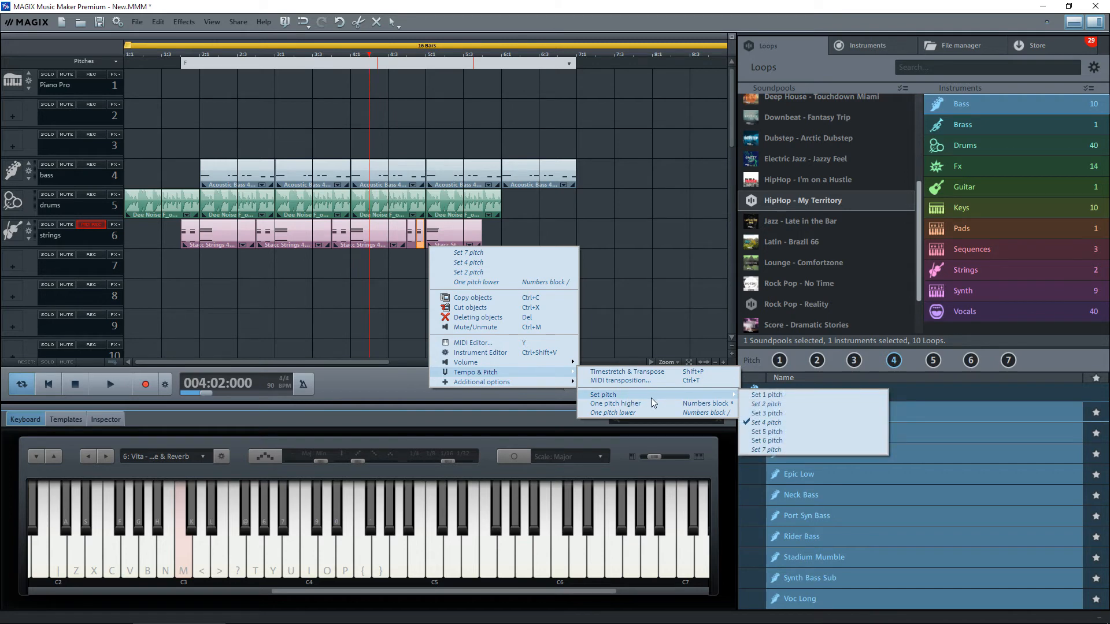
click(766, 405)
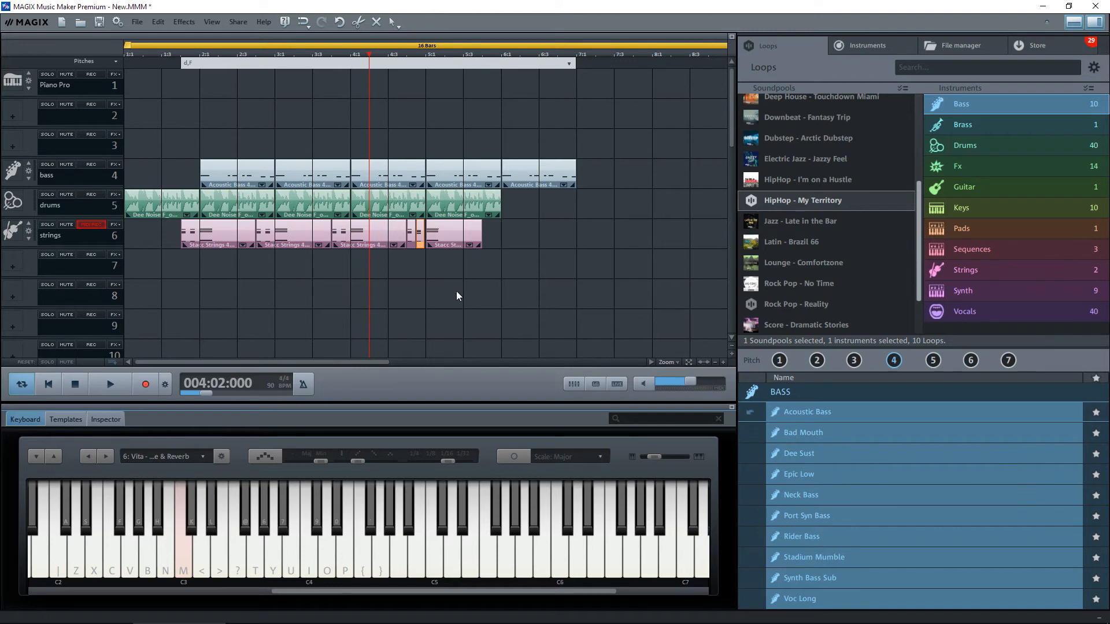
Set the long-chord strings clip at bar 5 on track 6 to pitch 7
click(452, 237)
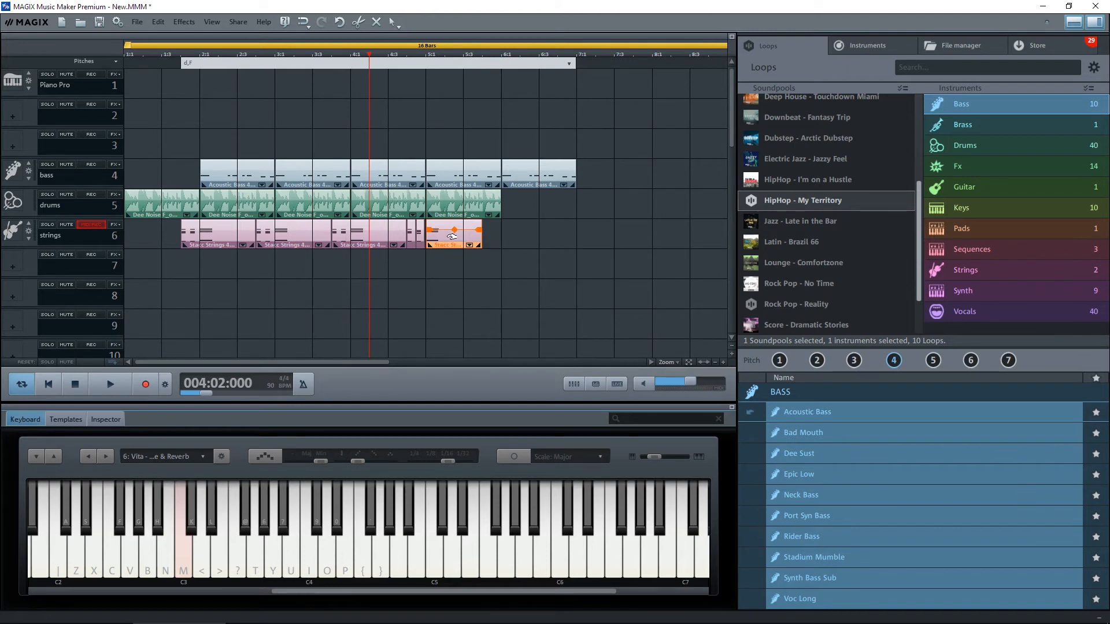
right_click(452, 242)
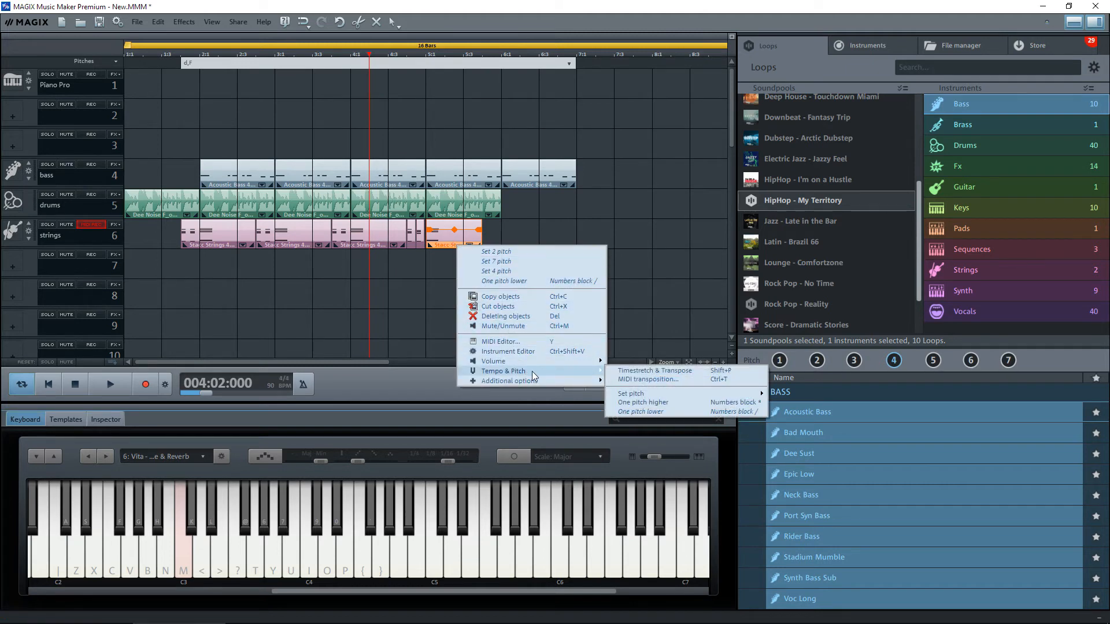
mouse_move(673, 393)
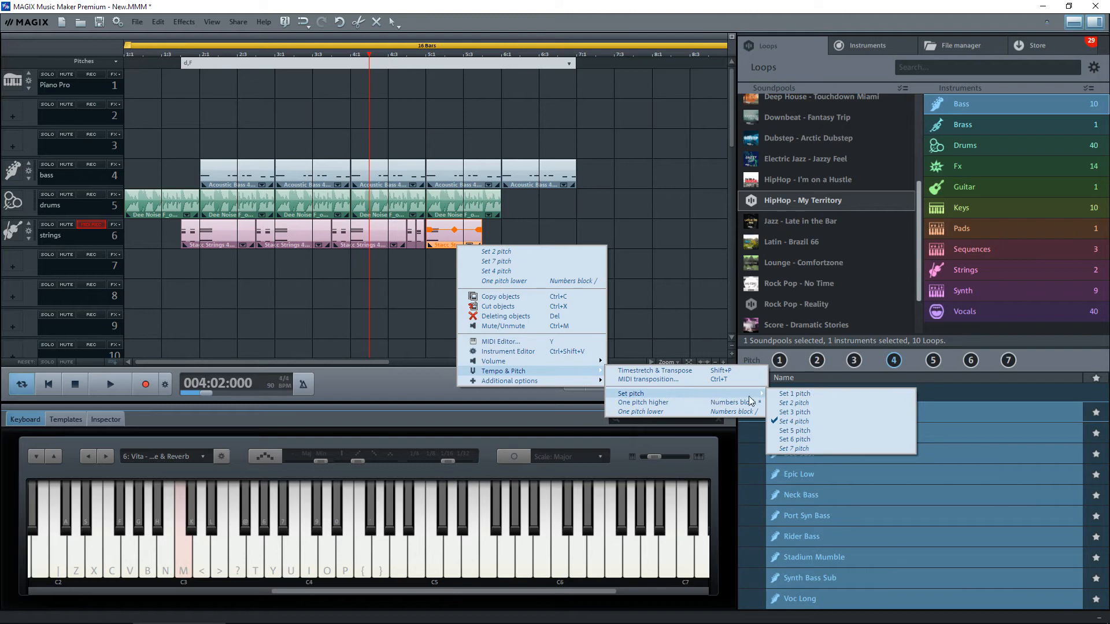
click(798, 449)
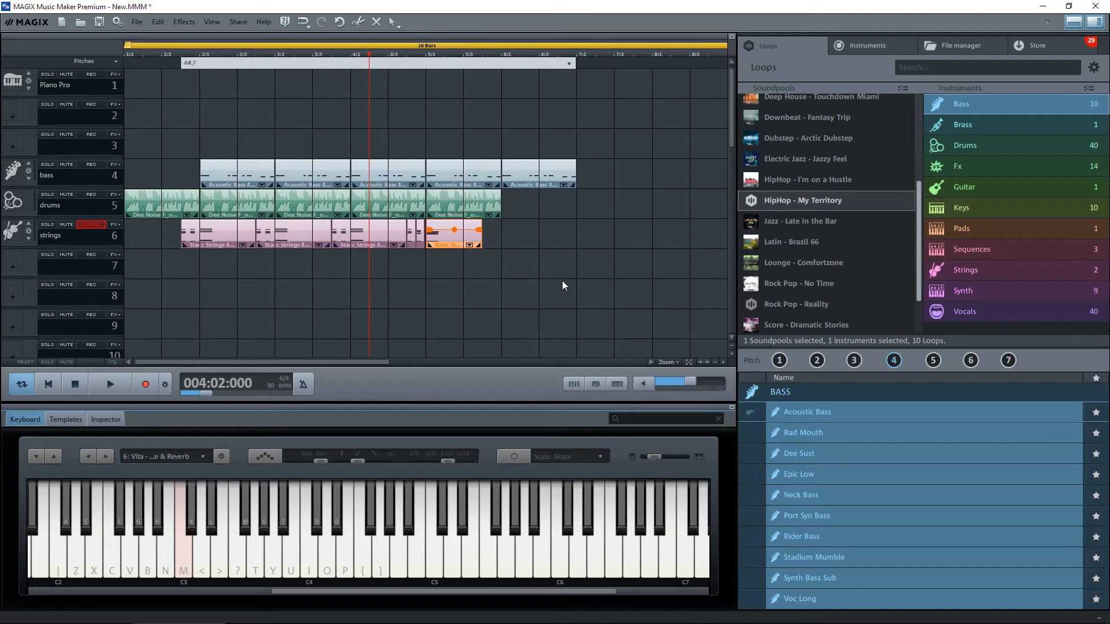
Play the passage from beat 4:2 twice to check the repitched string chords against the bass
key(space)
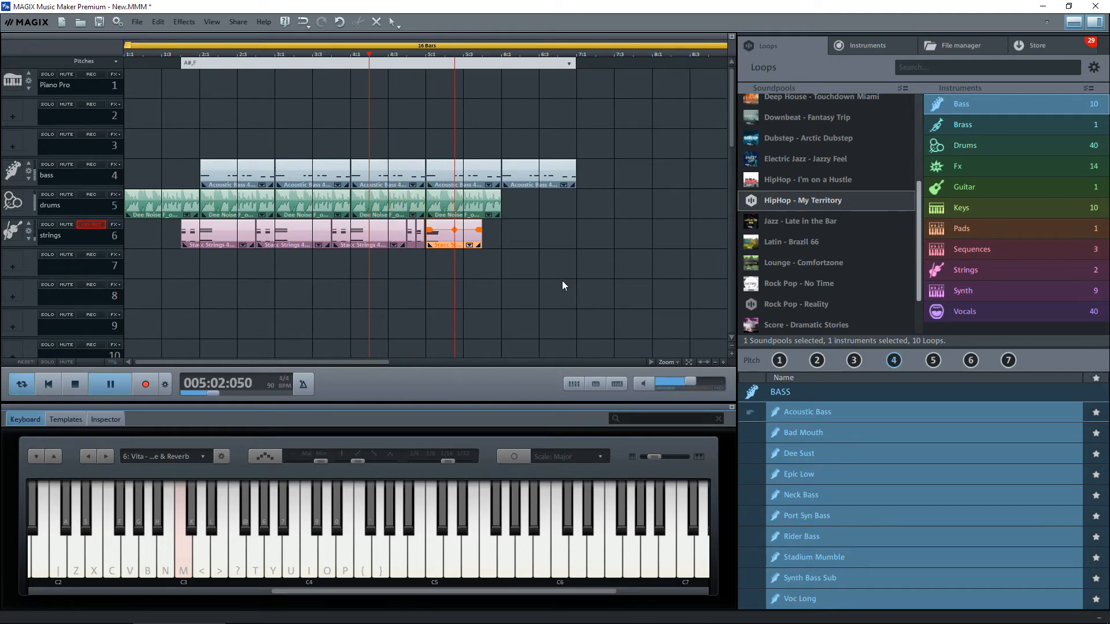
key(space)
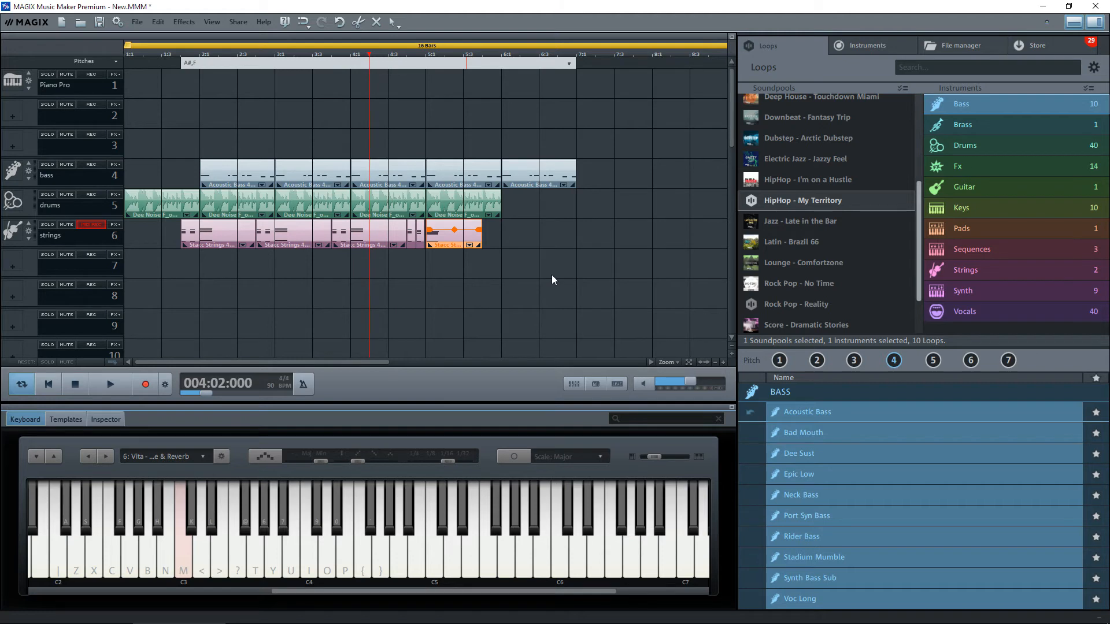
key(space)
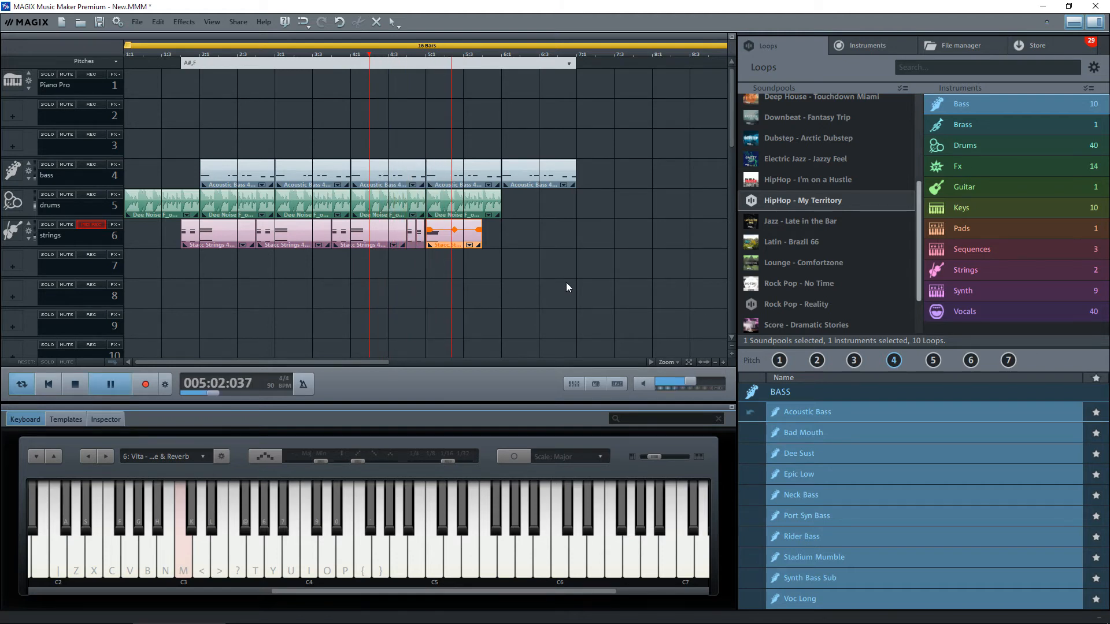
key(space)
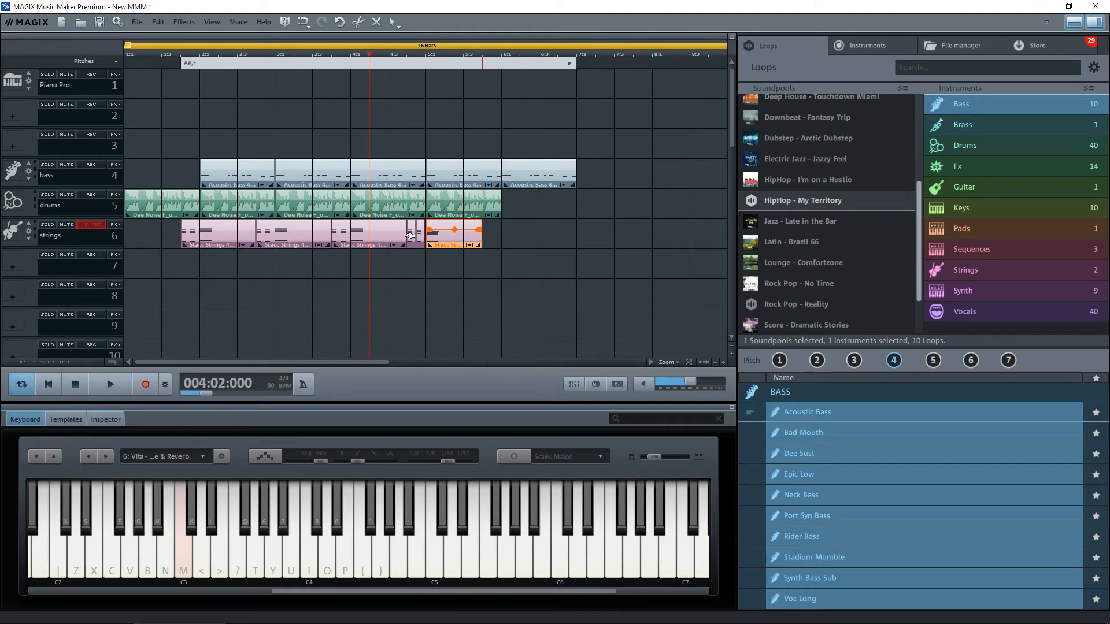
Set the bass clip starting at bar 5 on track 4 to pitch 7
click(449, 173)
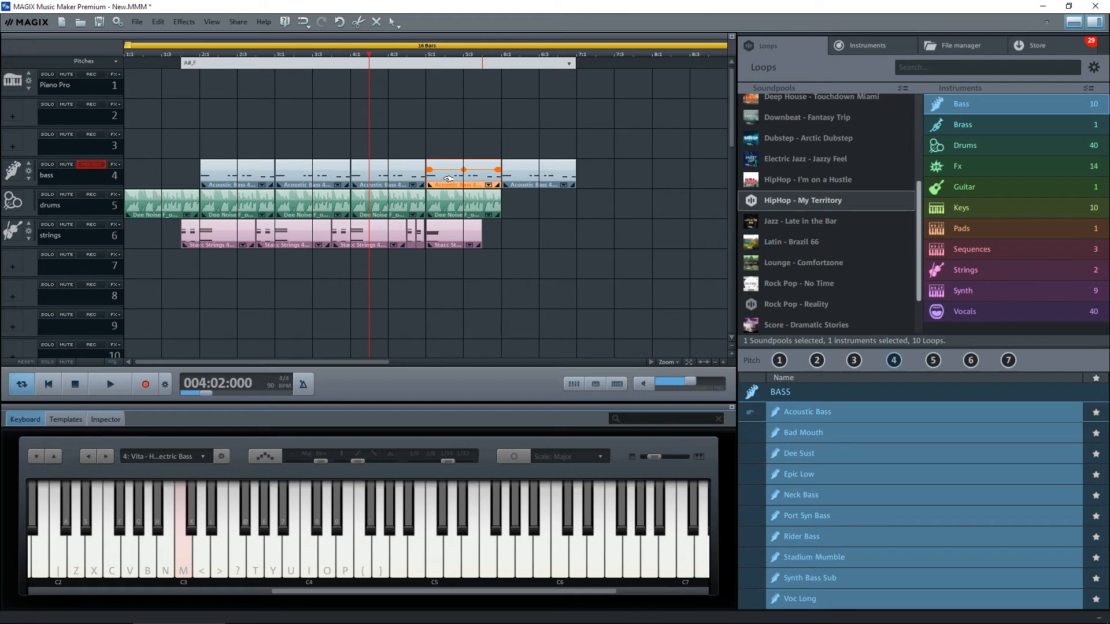
right_click(448, 181)
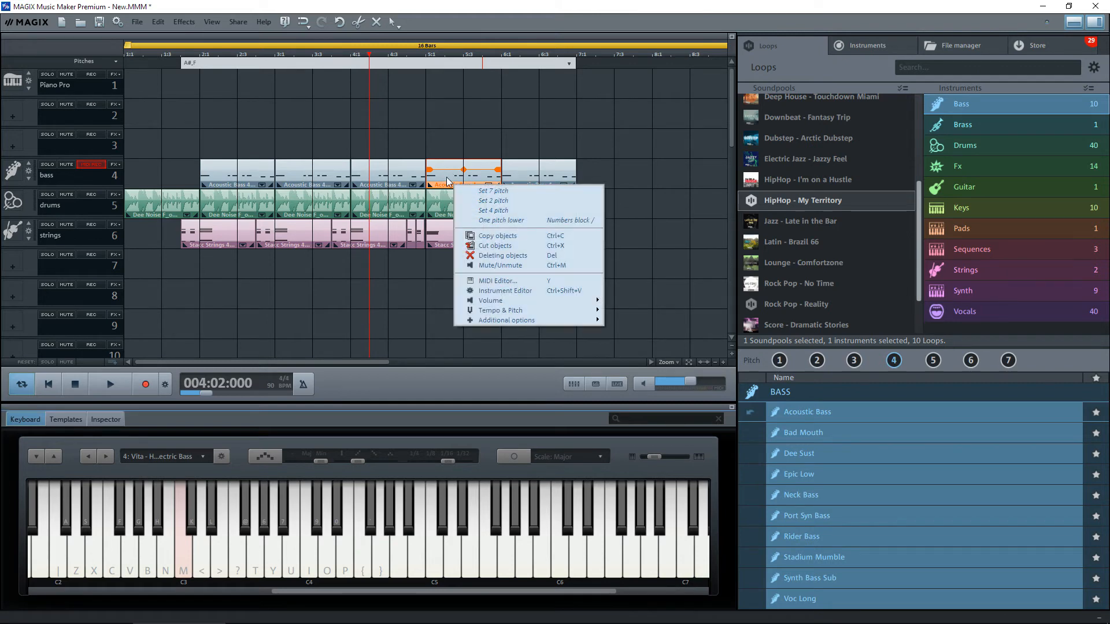
mouse_move(501, 308)
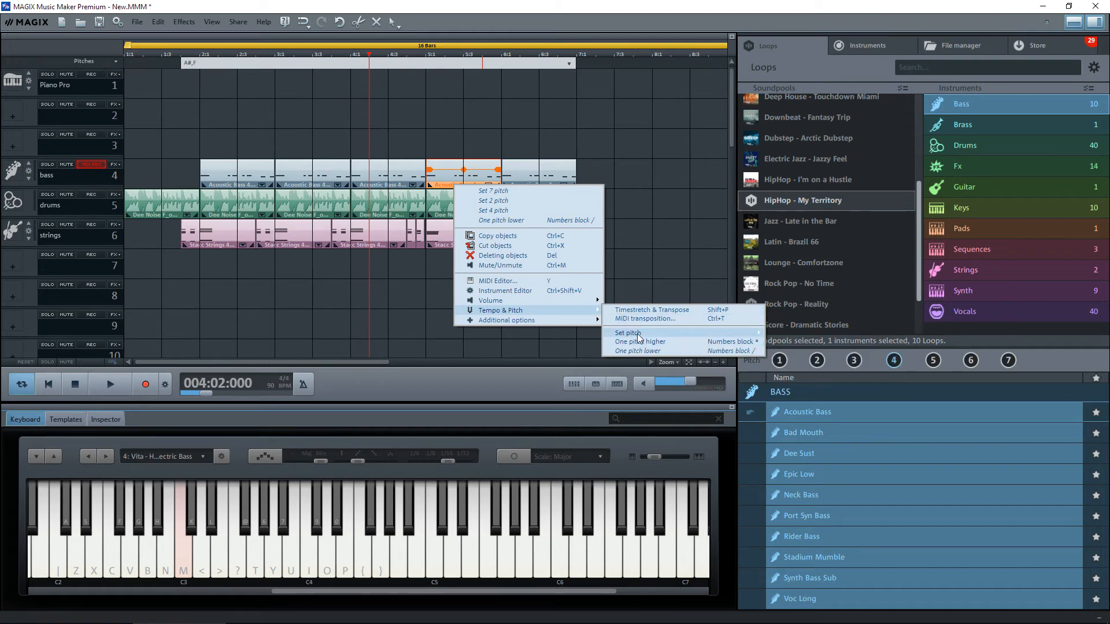
mouse_move(637, 334)
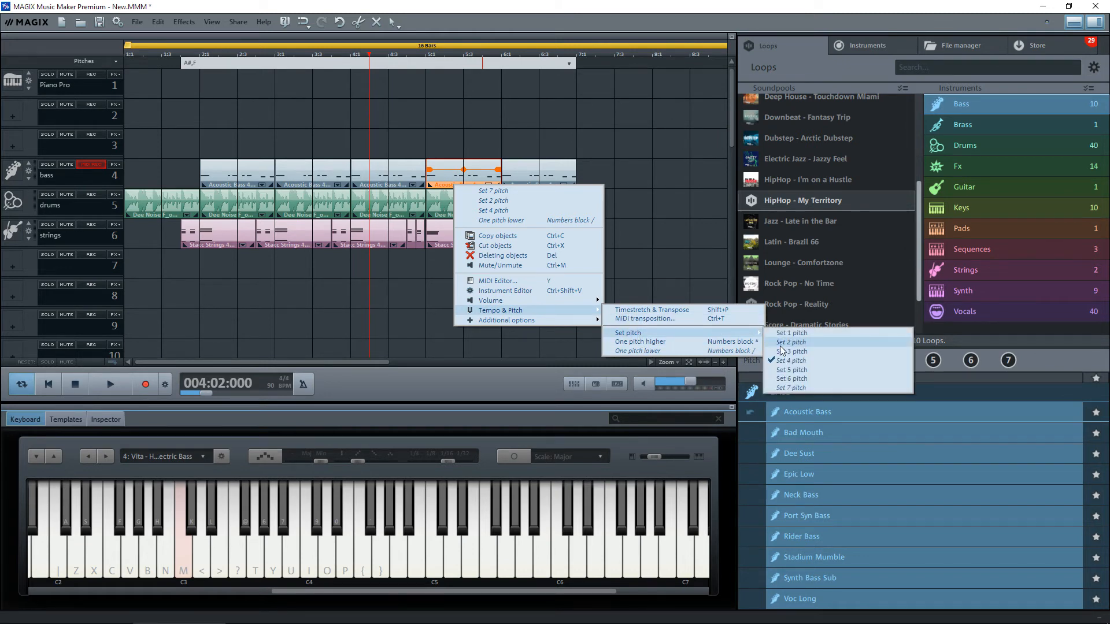
click(786, 388)
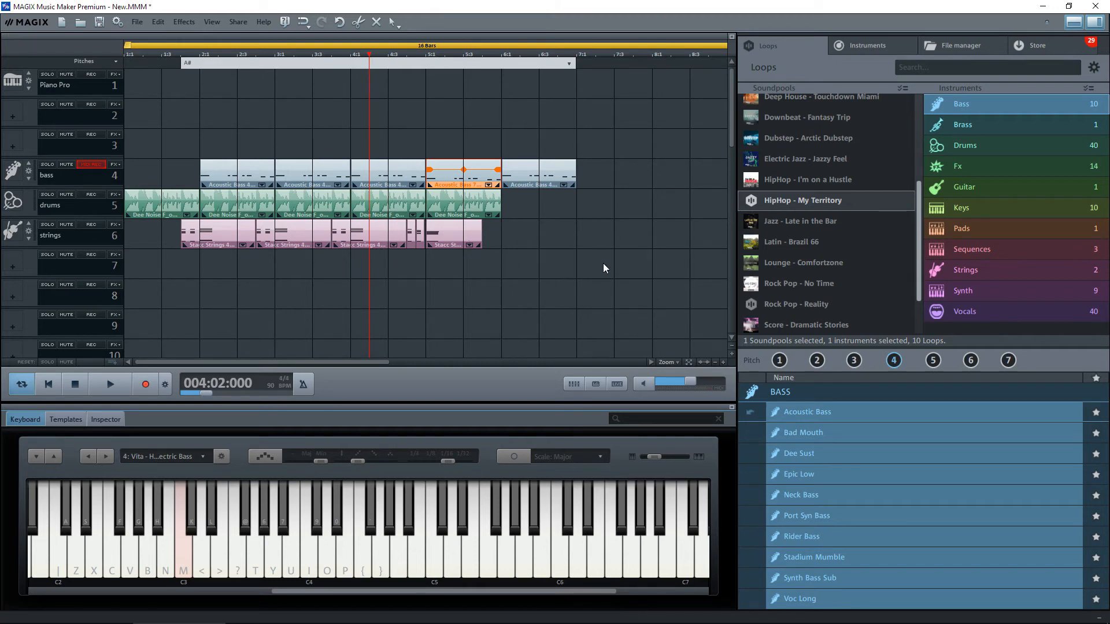
Play the passage from beat 4:2 and set the bass clip starting at bar 6 on track 4 to pitch 7
key(space)
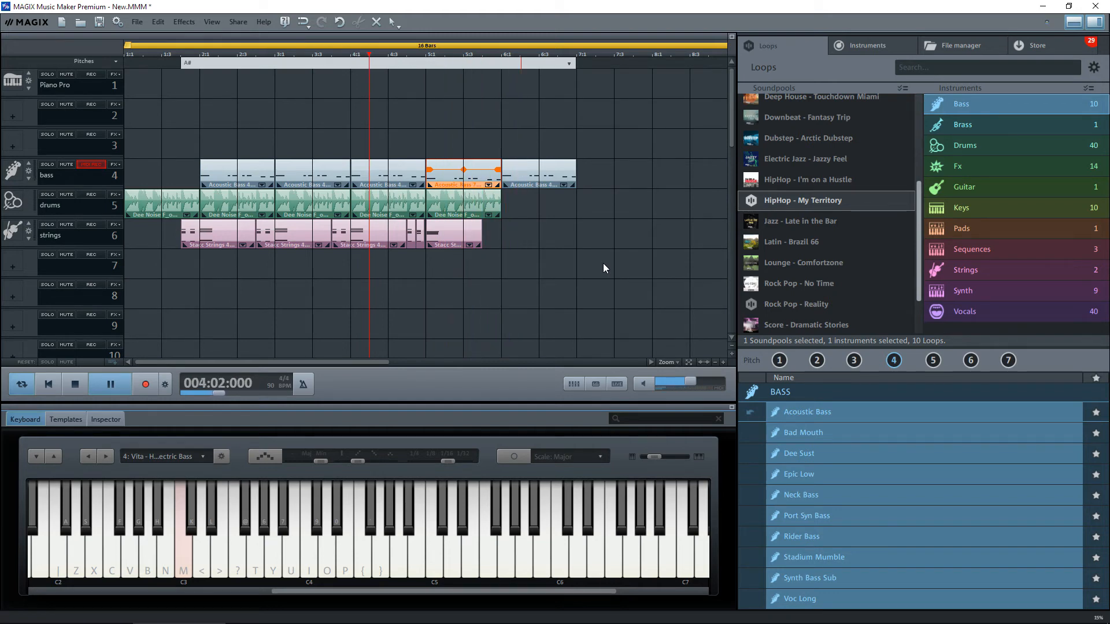
key(space)
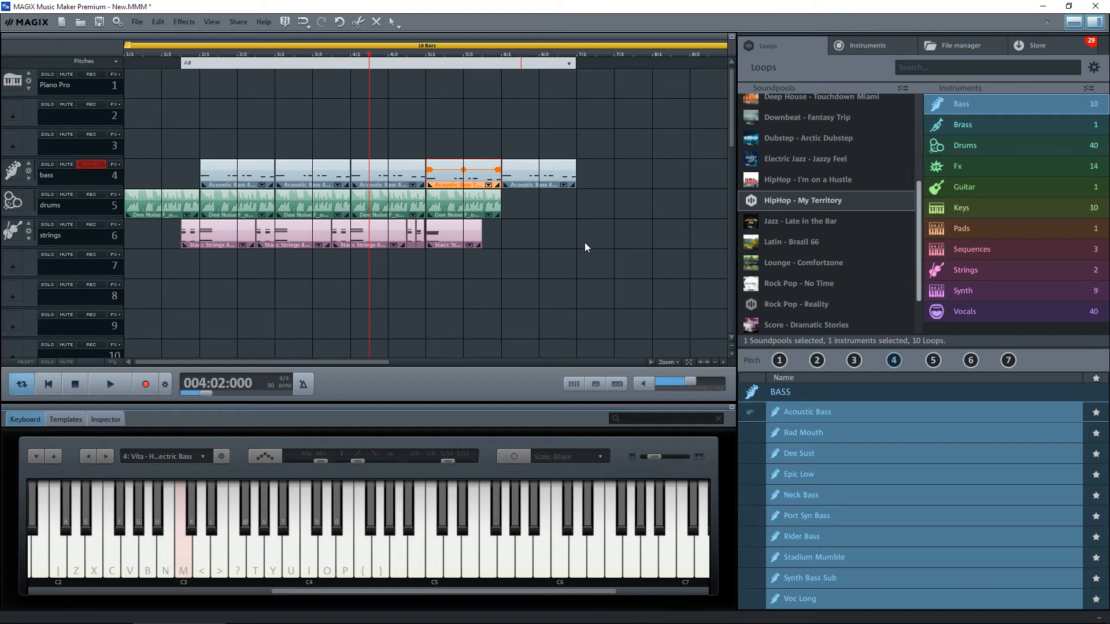
click(523, 175)
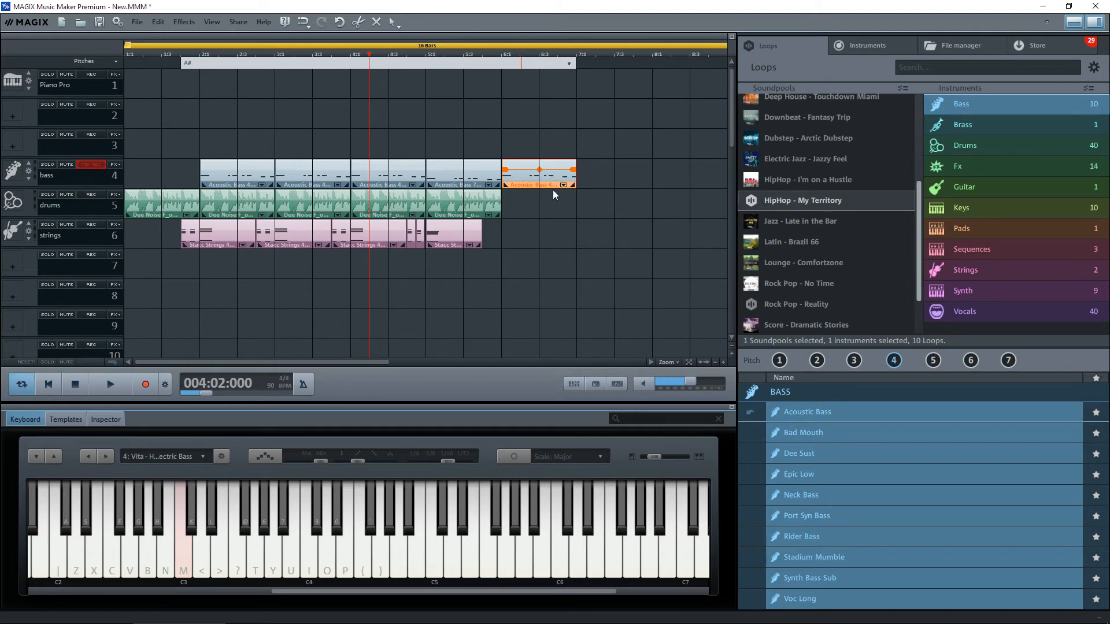
right_click(523, 183)
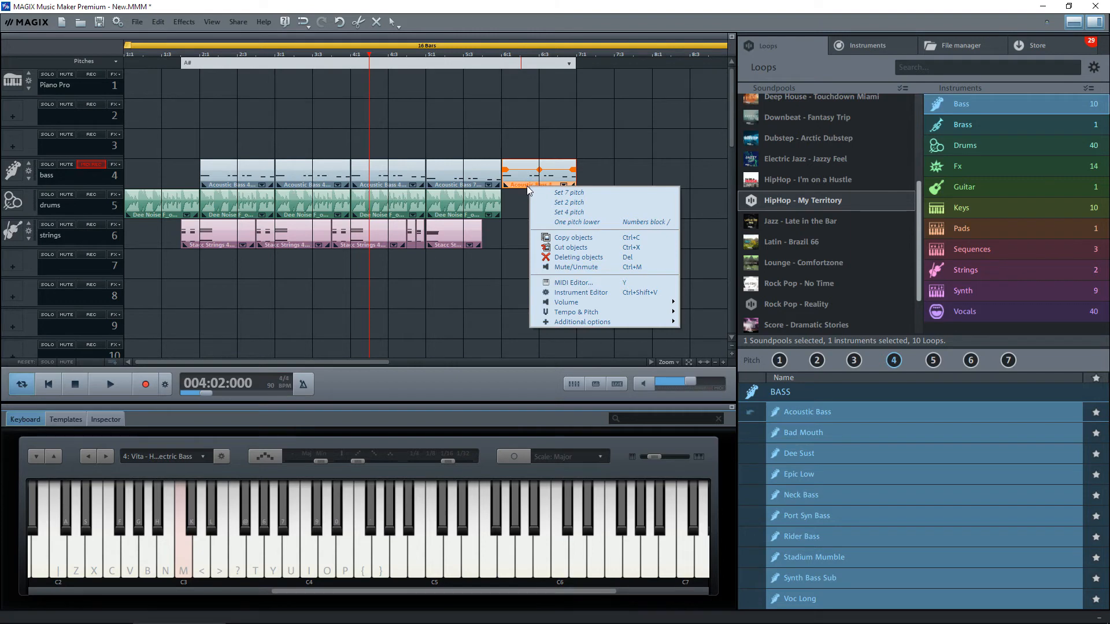
click(575, 193)
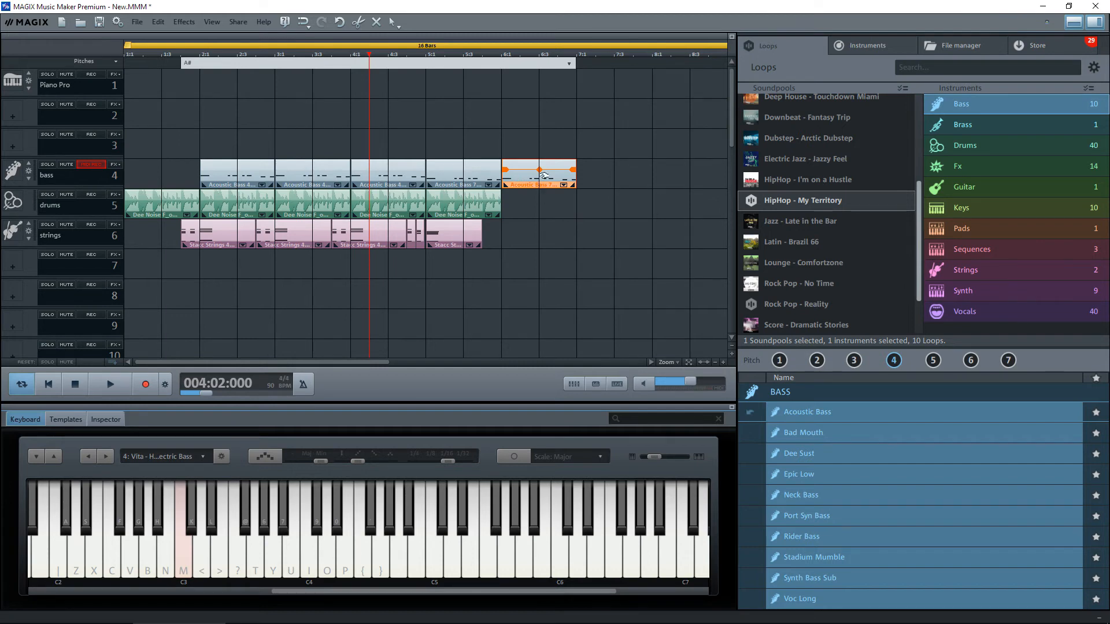
Shorten the bass clip at bar 6 on track 4 to one beat and place a copy of it at beat 6:3
click(690, 362)
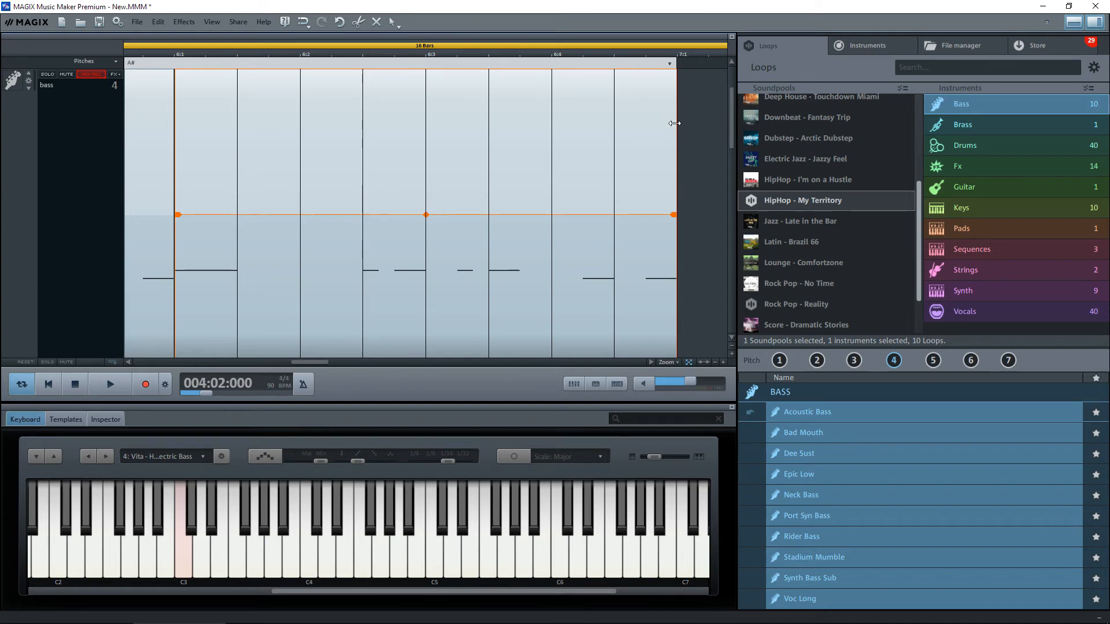
drag(675, 123, 296, 114)
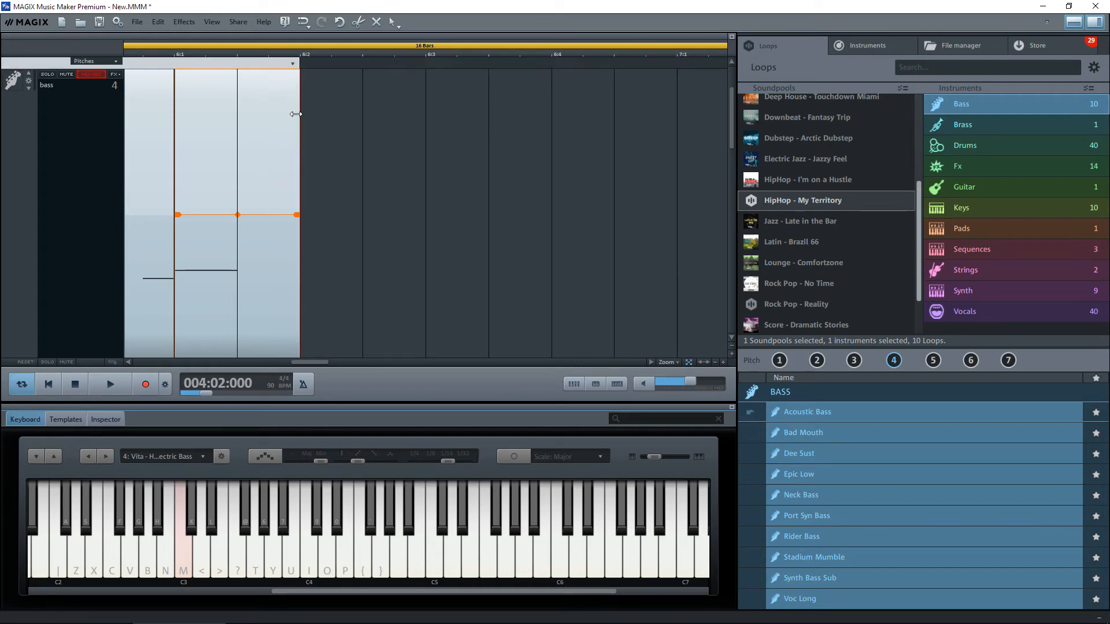
click(688, 363)
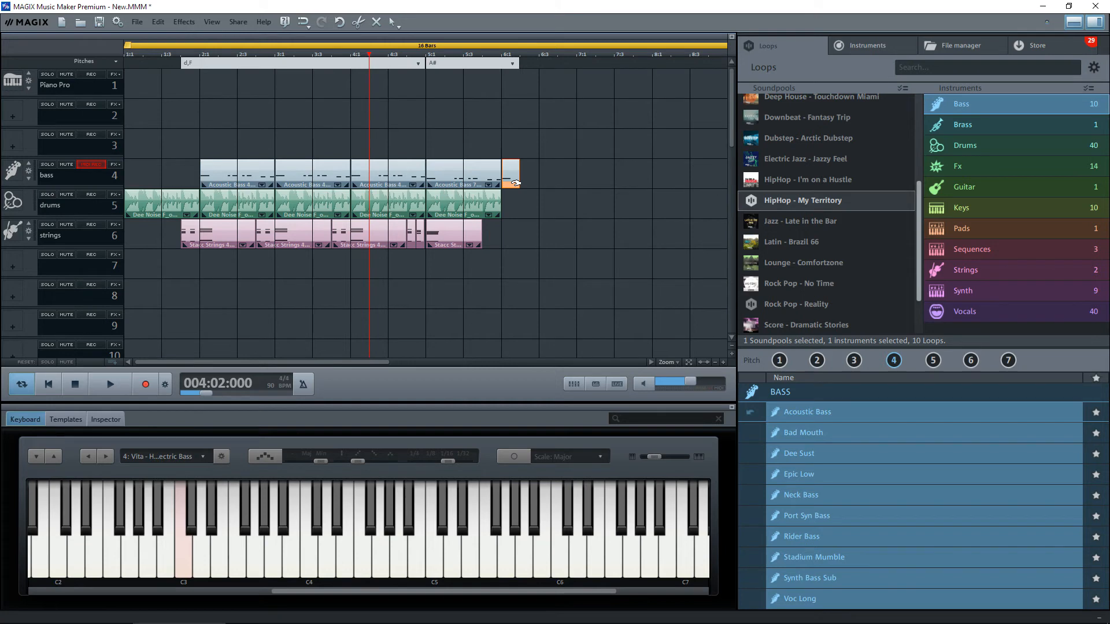
drag(516, 183, 556, 183)
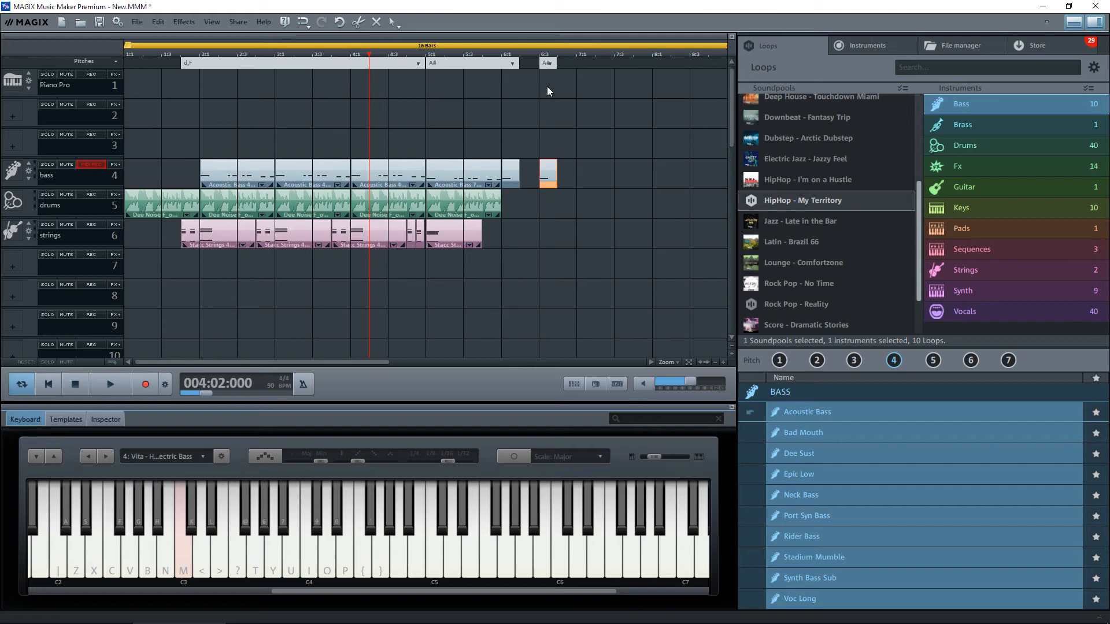
Play the arrangement from the start to check the shortened bass clips at bar 6
click(123, 54)
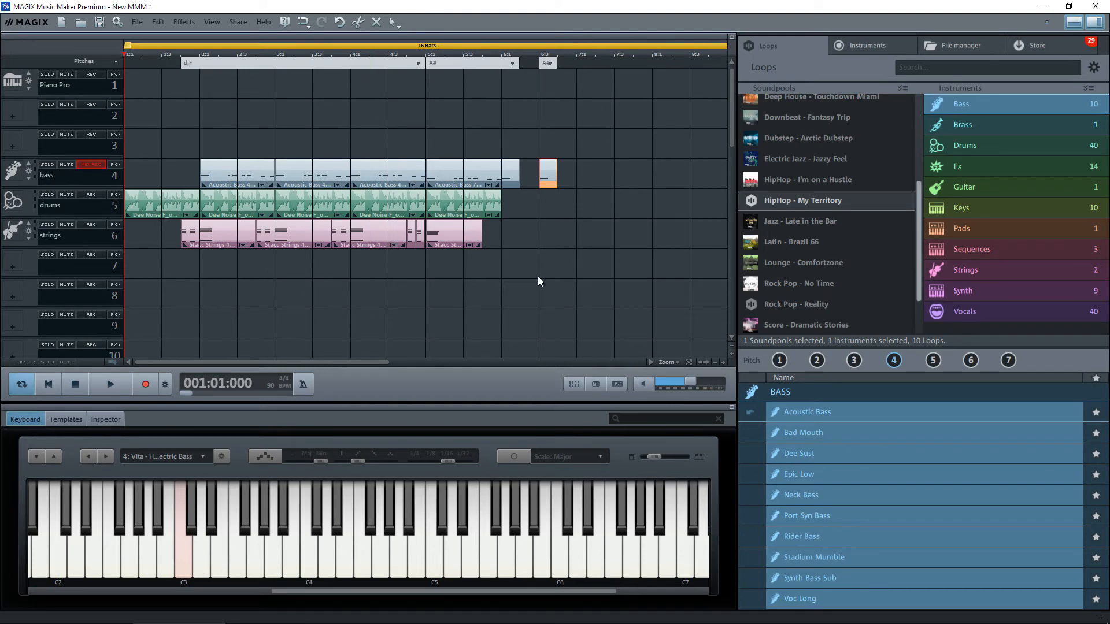
key(space)
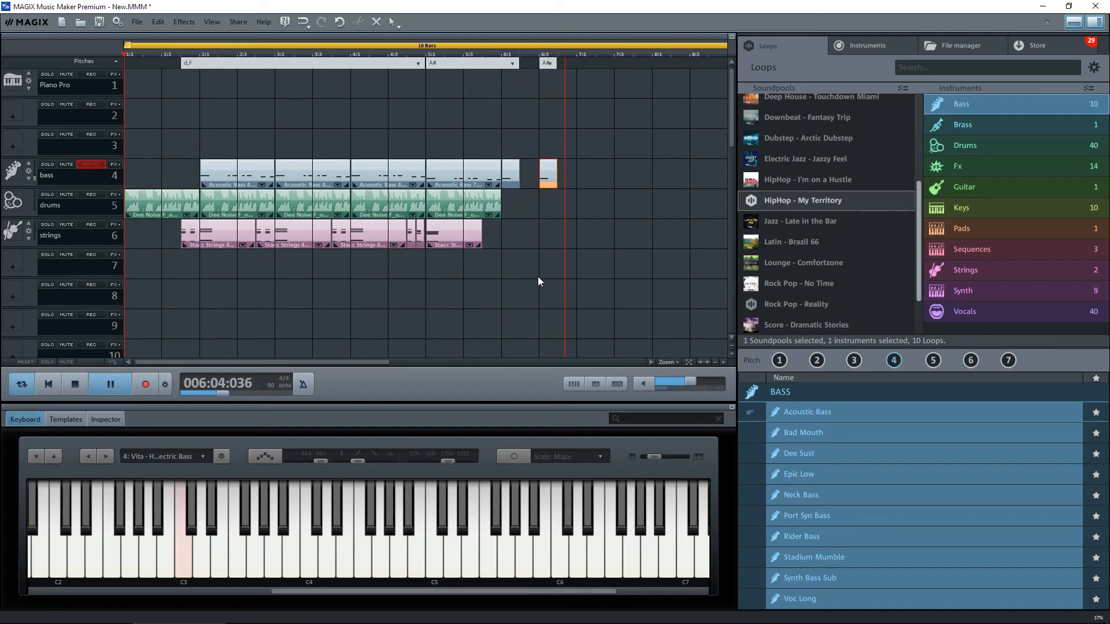
key(space)
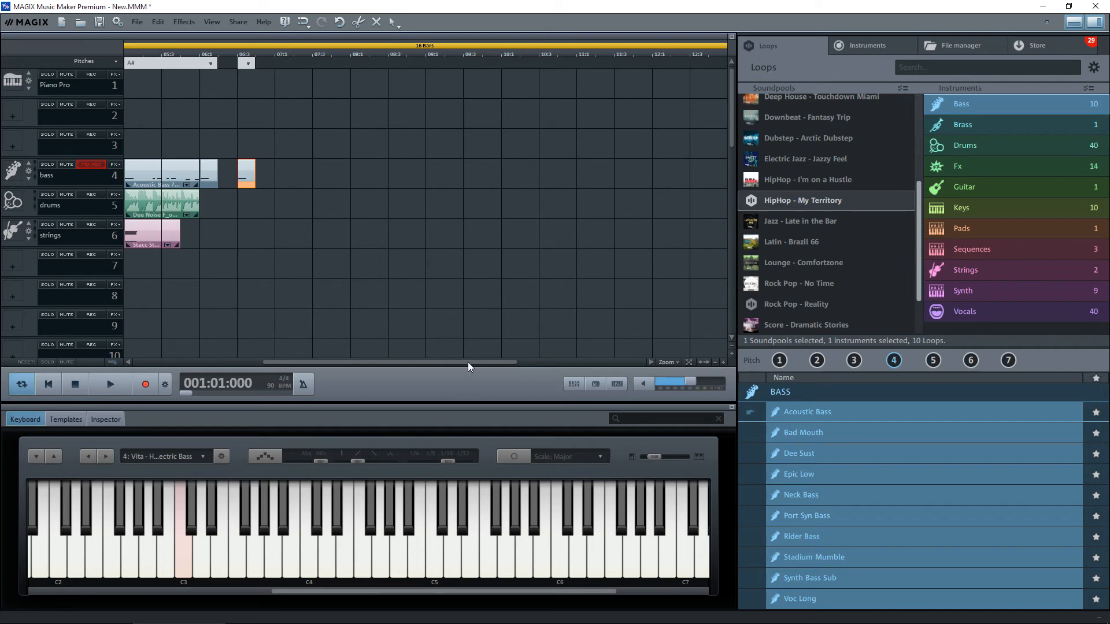
Move the copied one-beat bass clip on track 4 earlier, to halfway between beats 6:2 and 6:3
drag(467, 362, 290, 359)
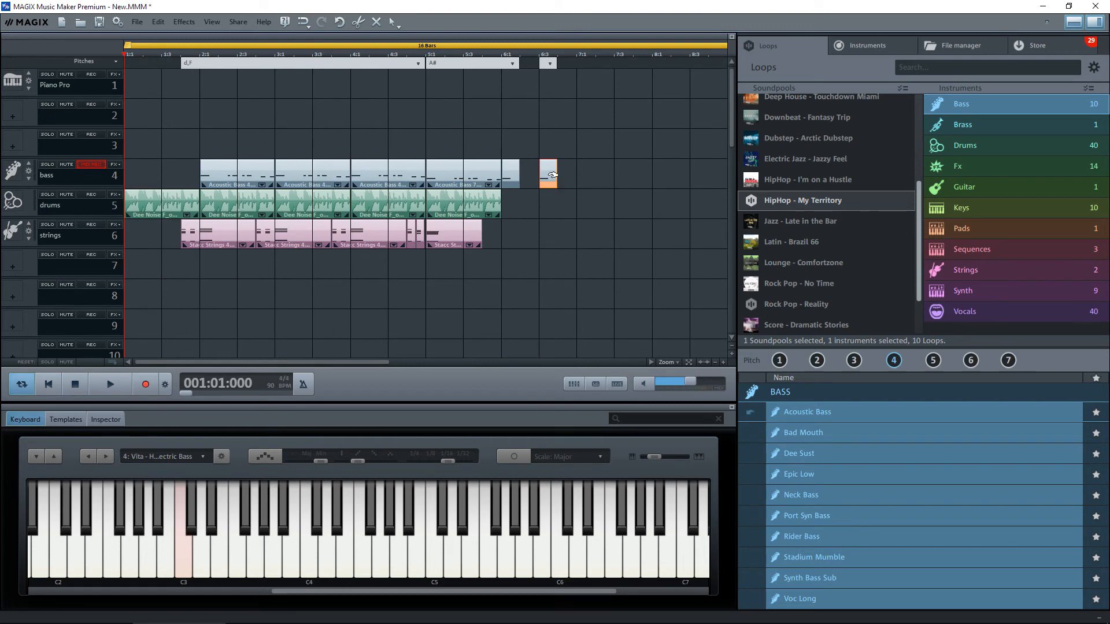
drag(553, 175, 544, 177)
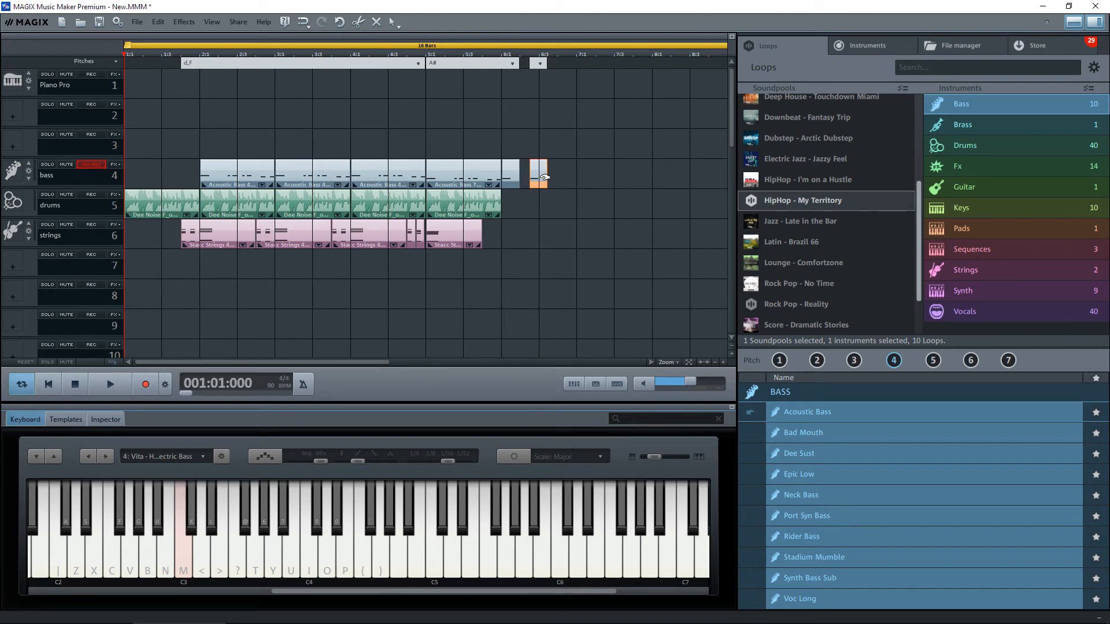
click(724, 362)
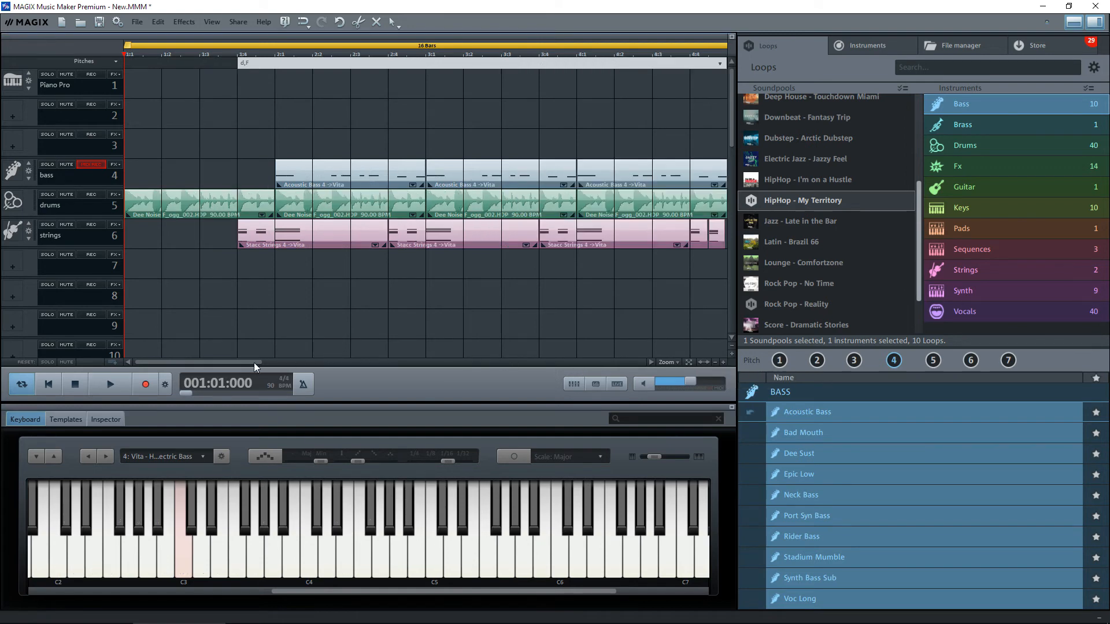
drag(254, 362, 343, 365)
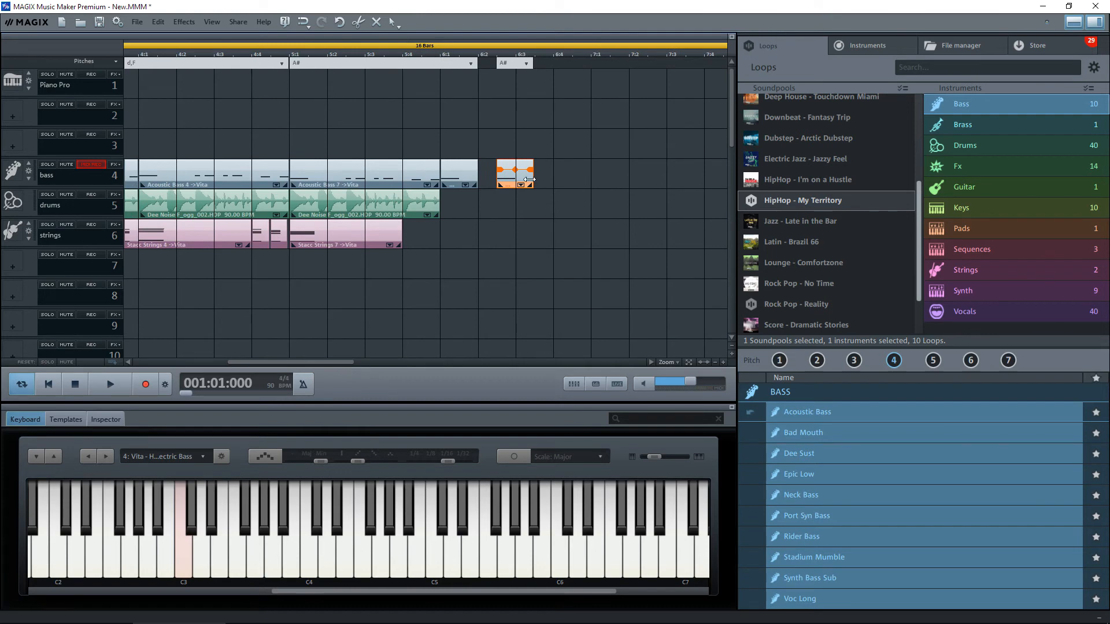
mouse_move(529, 180)
mouse_down()
mouse_move(546, 180)
mouse_move(511, 180)
mouse_move(528, 181)
mouse_up()
Play the passage from just before beat 4:4 to check the timing of the moved bass clip
click(329, 51)
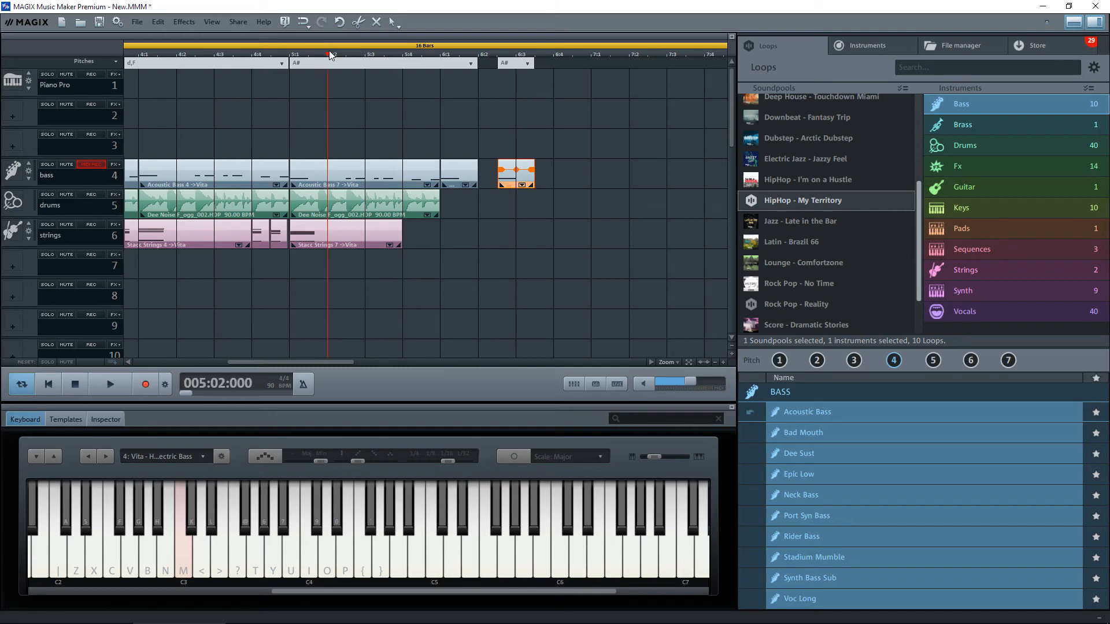
click(238, 51)
key(space)
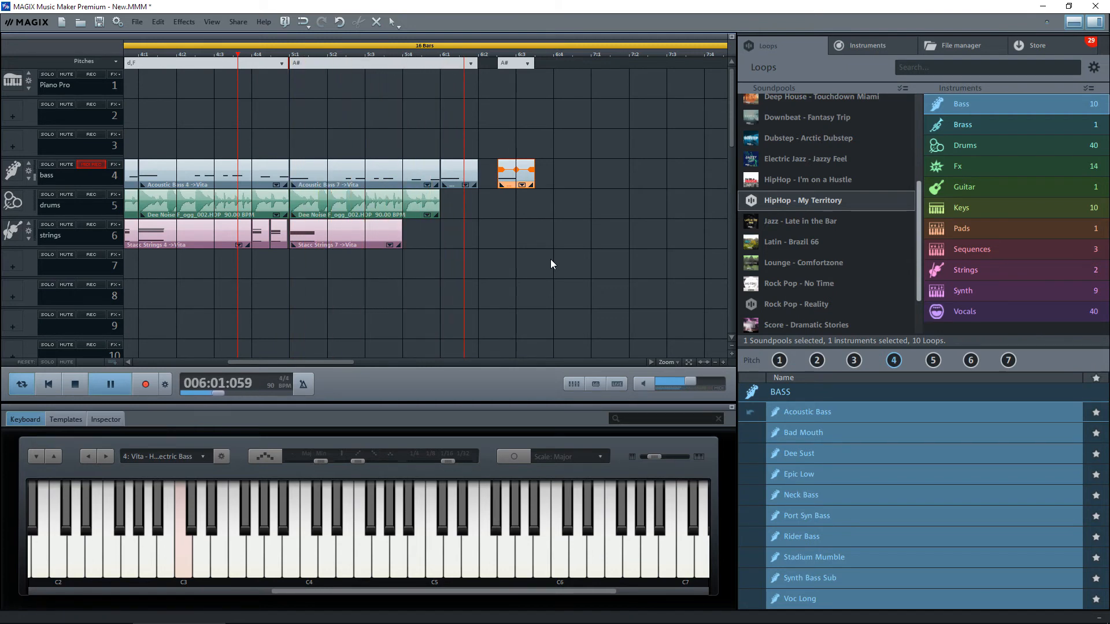
key(space)
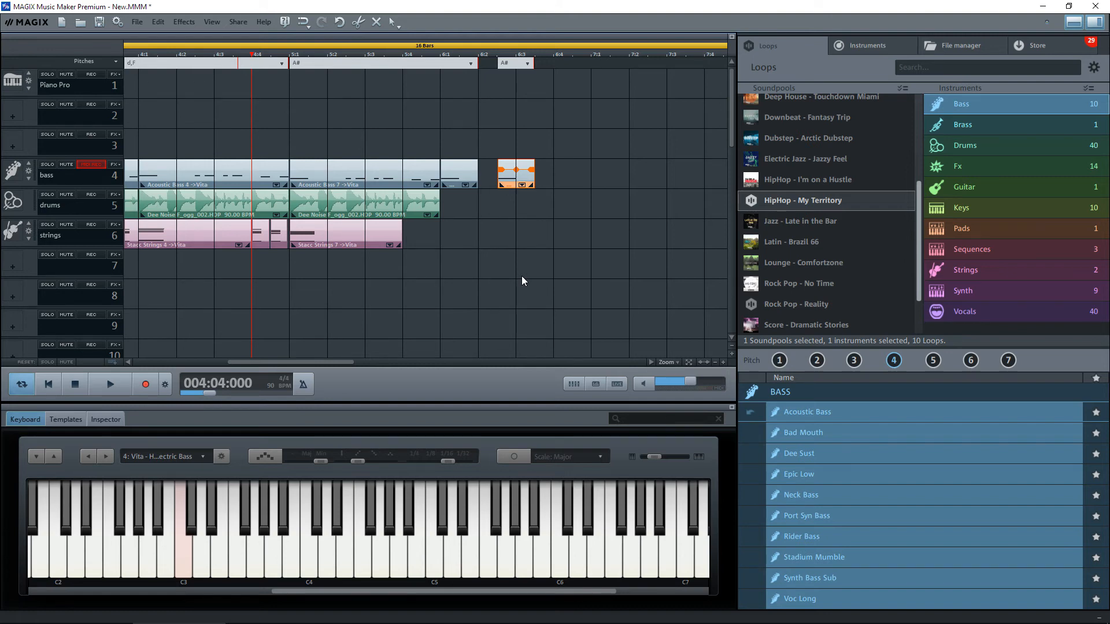
Open the Vita instrument editor for the strings clip at bar 5 on track 6 and move it clear of the arrangement
click(355, 235)
click(210, 236)
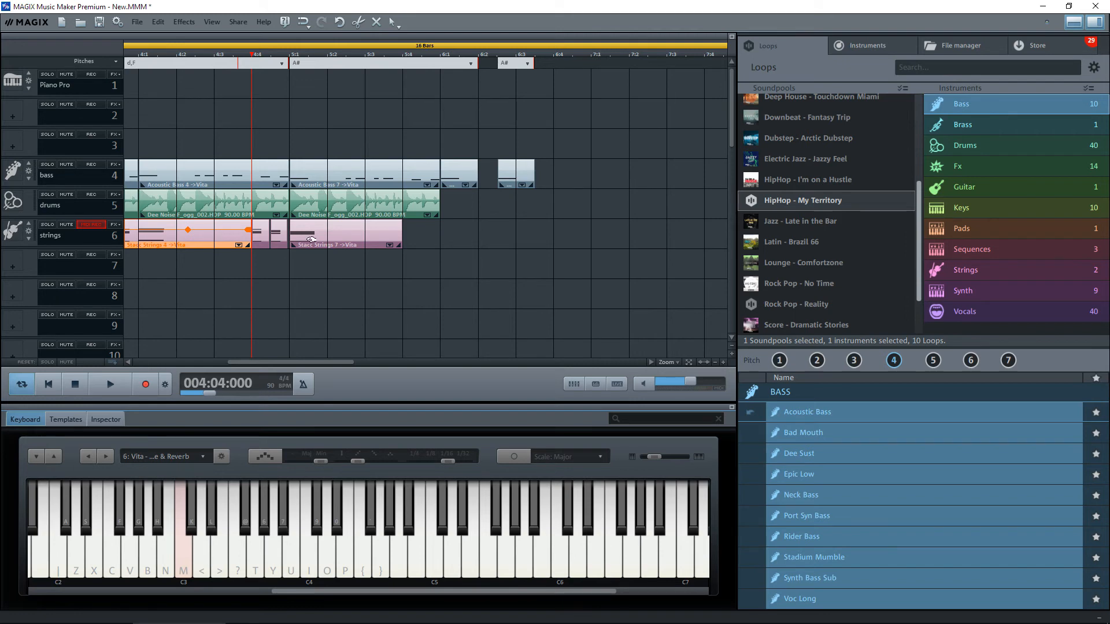
click(345, 237)
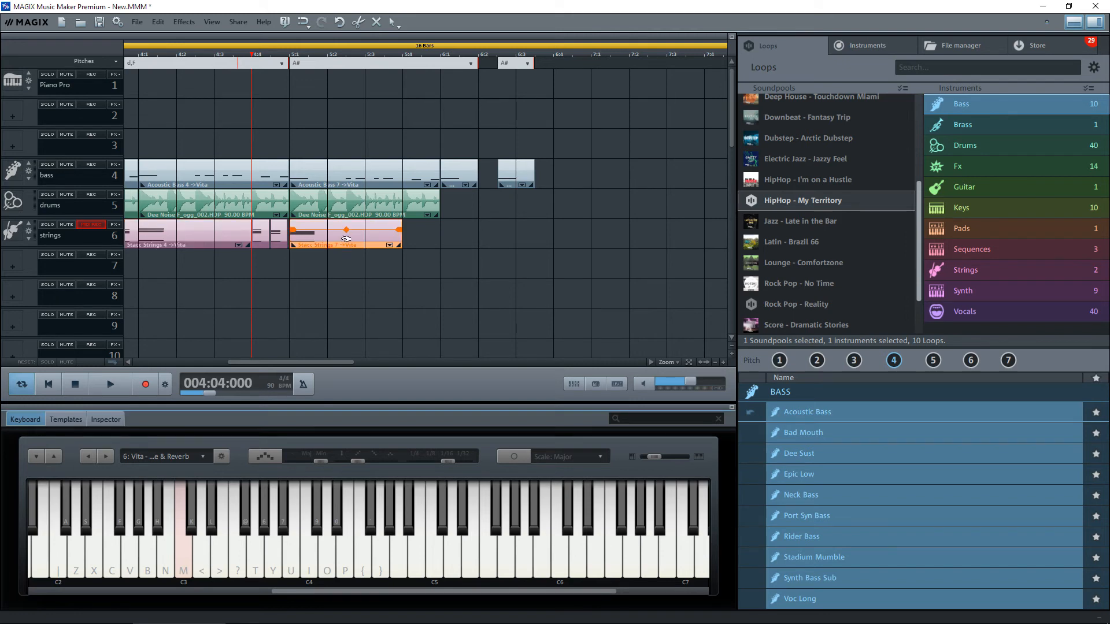
right_click(375, 238)
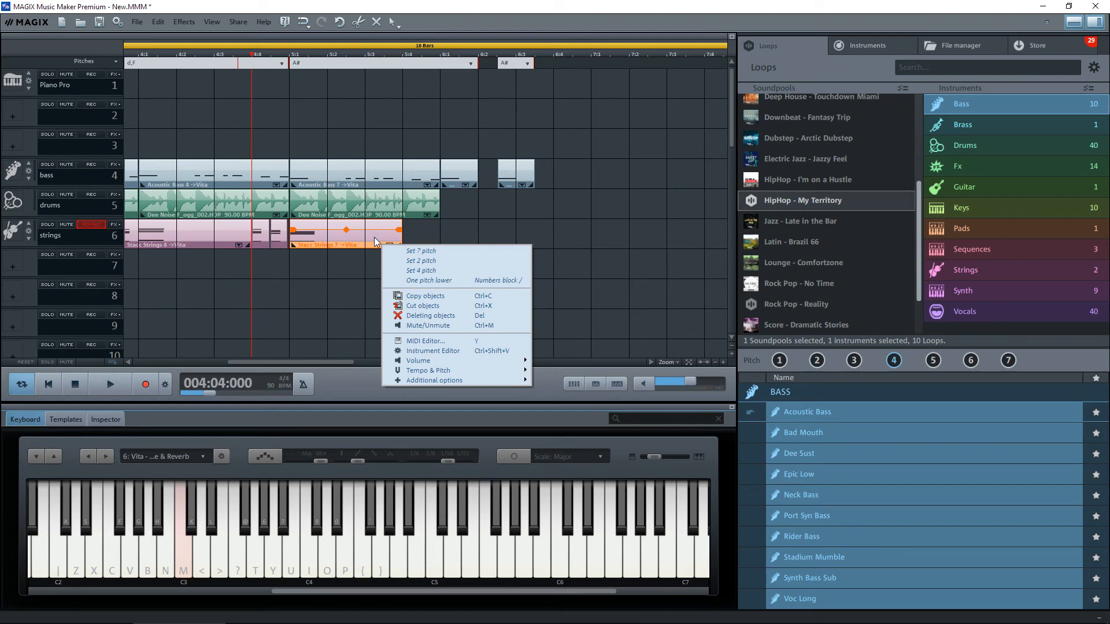
click(424, 351)
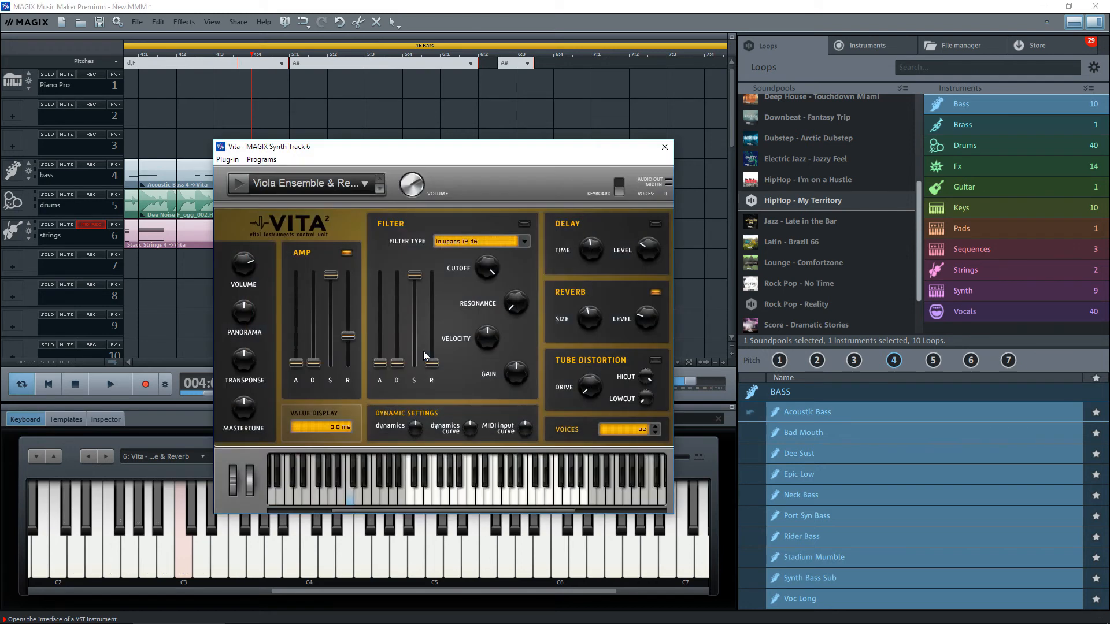
drag(425, 153, 819, 181)
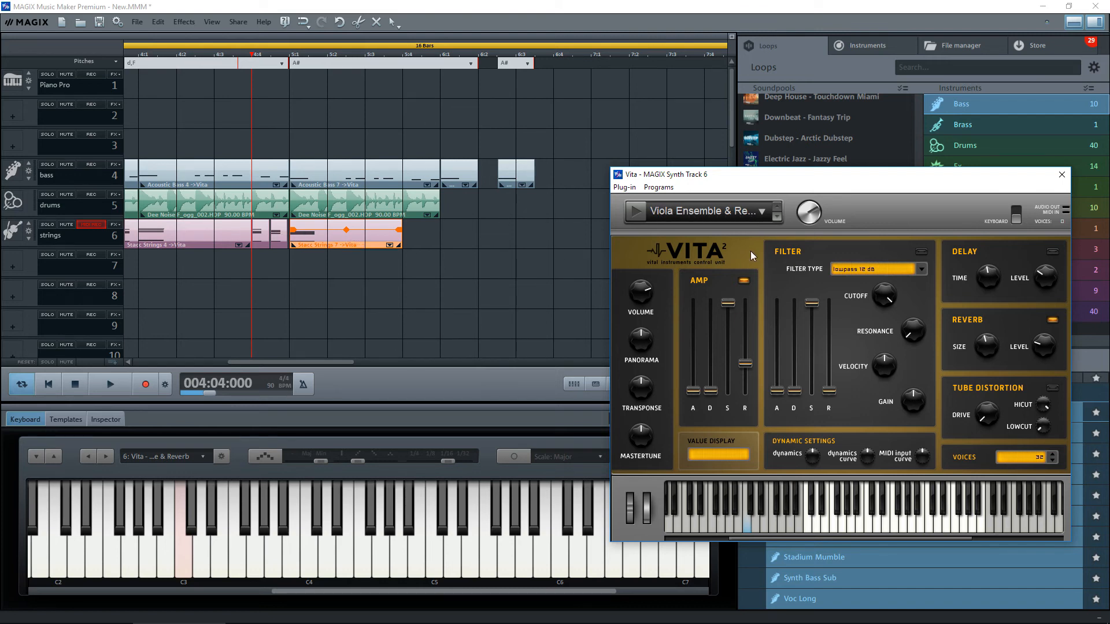
Try the Orchestral Woodwinds preset Flute & Reverb on track 6 and play the arrangement from the start
click(763, 210)
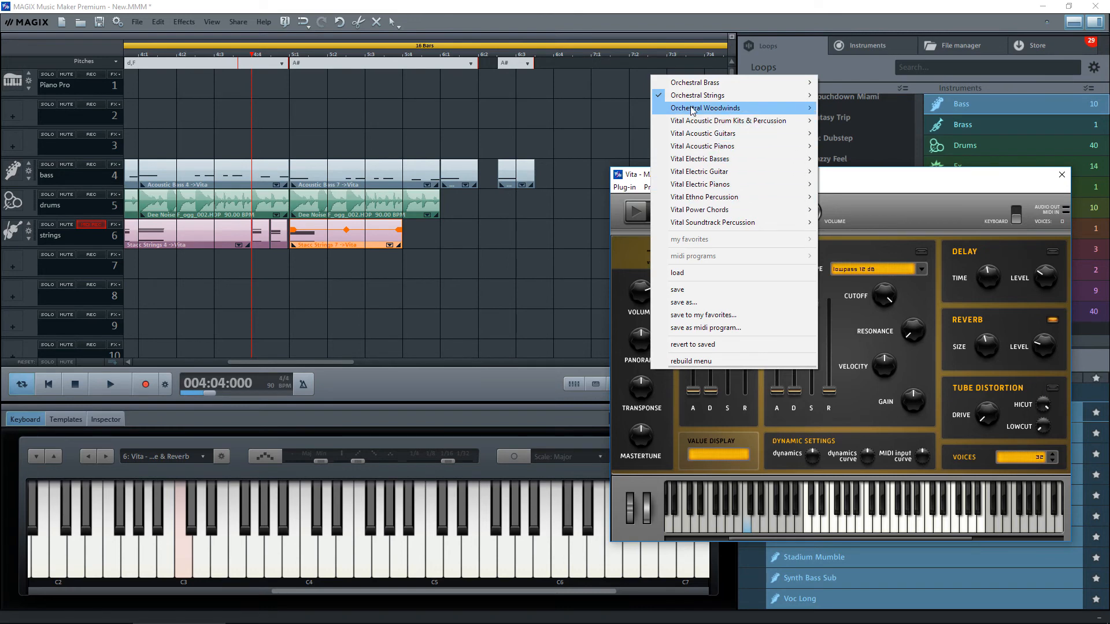
mouse_move(691, 99)
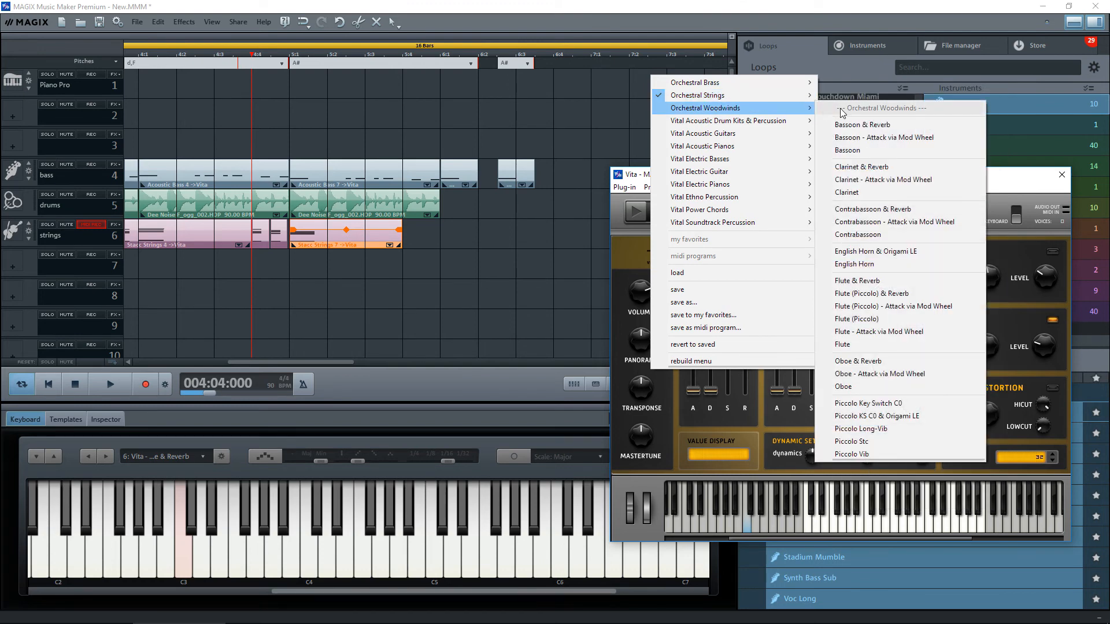
click(842, 282)
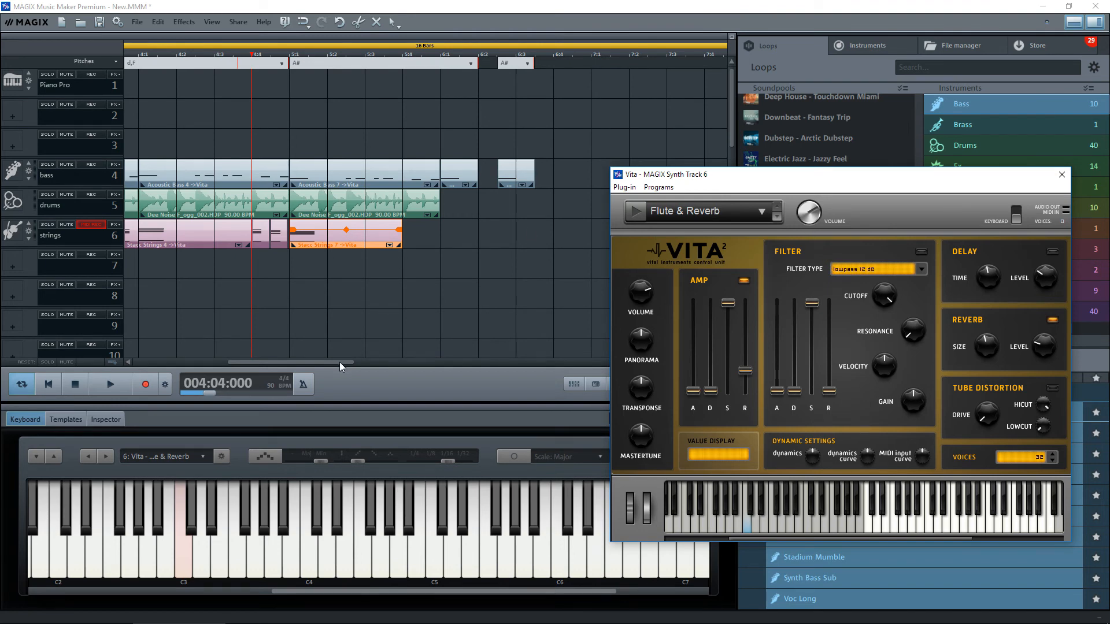
drag(340, 365, 193, 364)
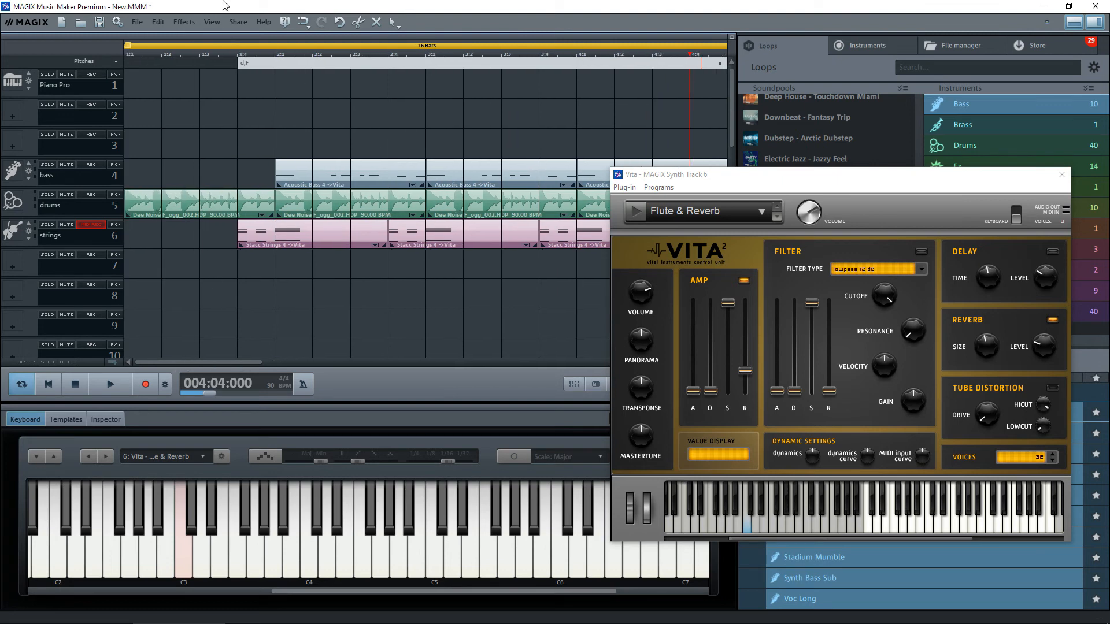
click(128, 56)
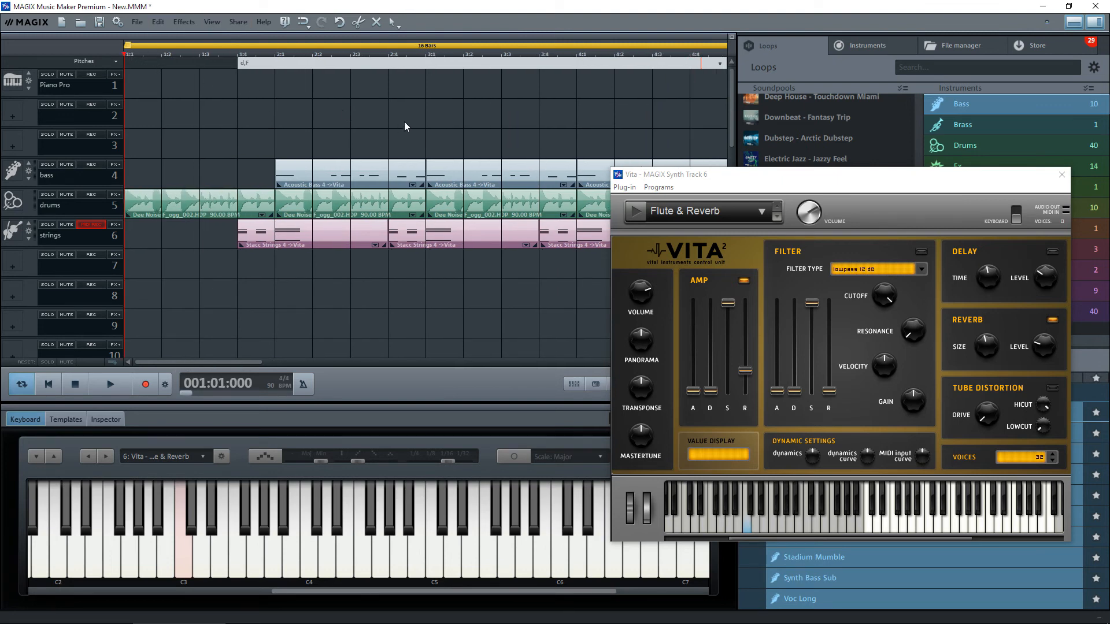
key(space)
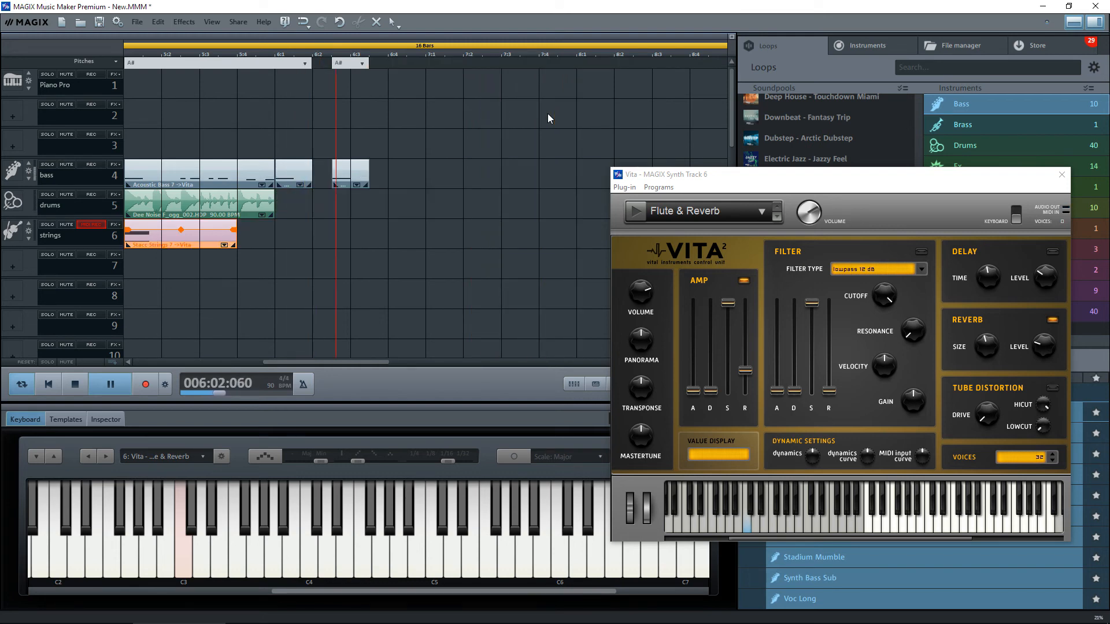
key(space)
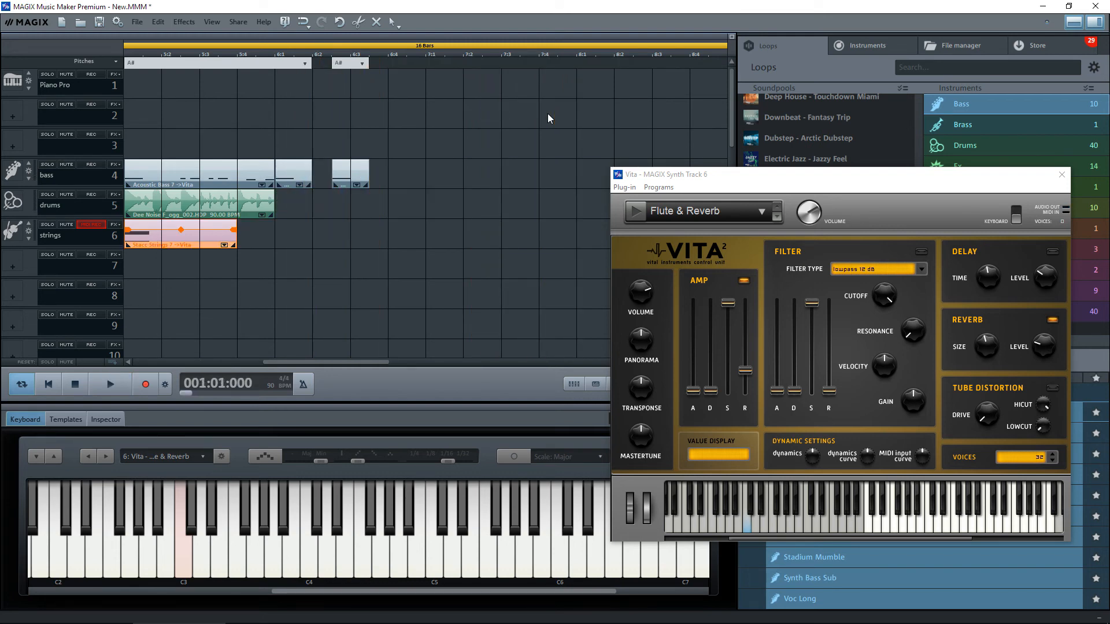
Load the Vital Electric Guitar preset Electric Guitar Long & Chorus 1 as the instrument for track 6
click(762, 212)
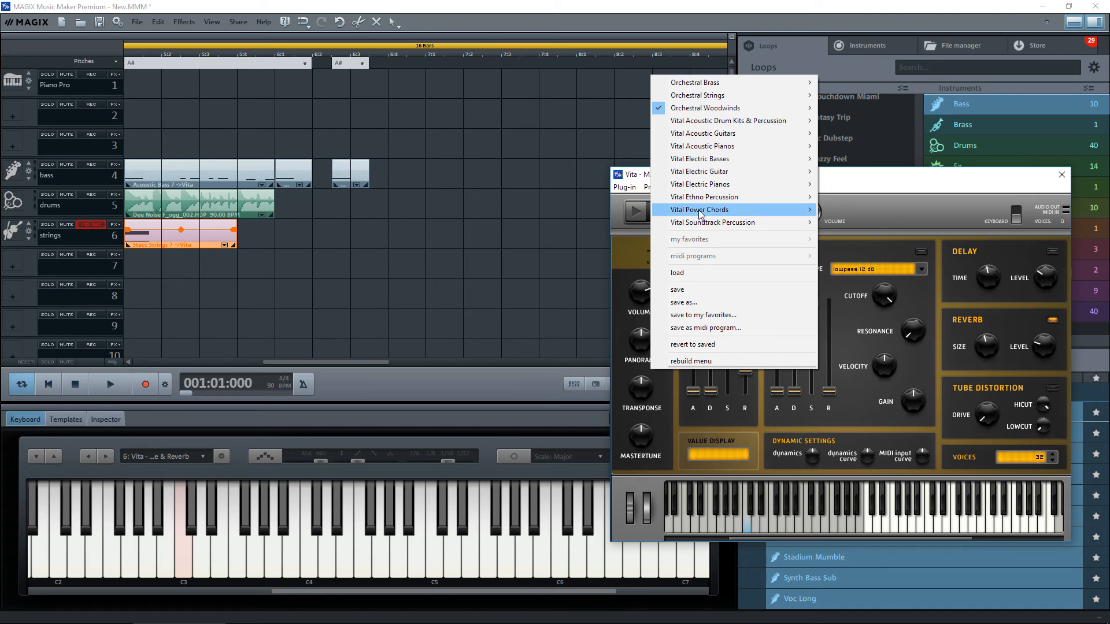
mouse_move(701, 213)
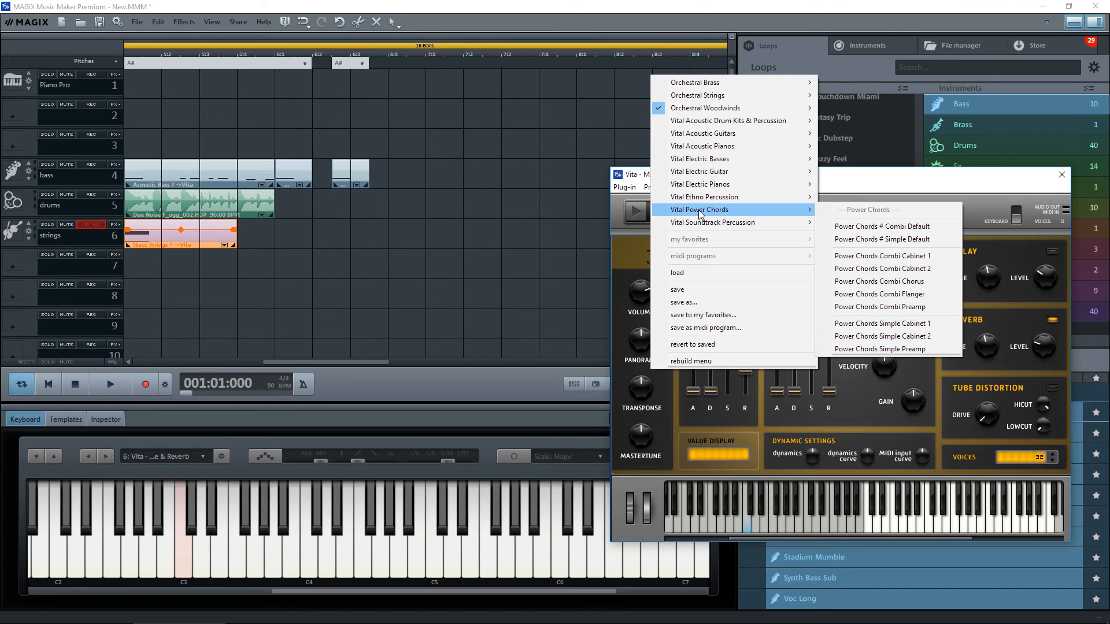
mouse_move(706, 175)
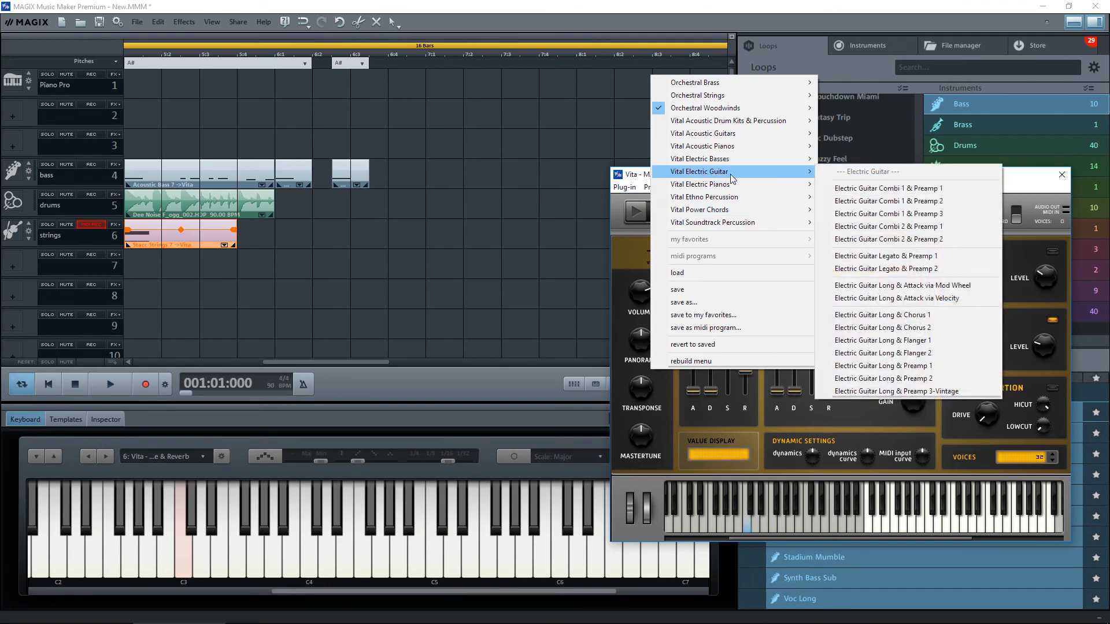
click(847, 316)
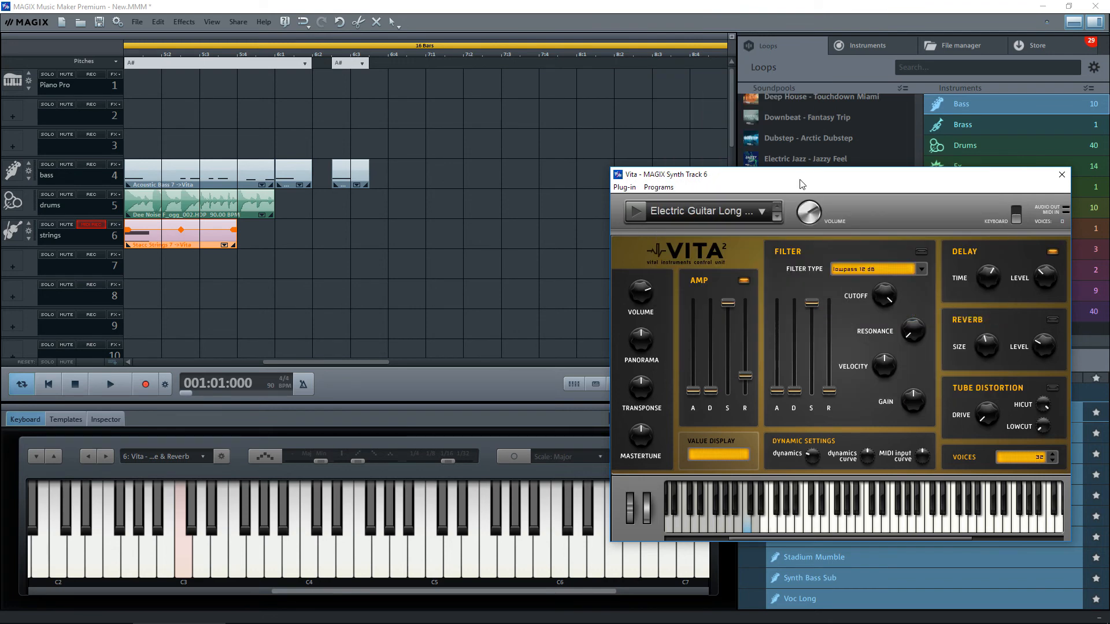
Play the arrangement from the start through bar 5 to hear the electric guitar sound on track 6
key(space)
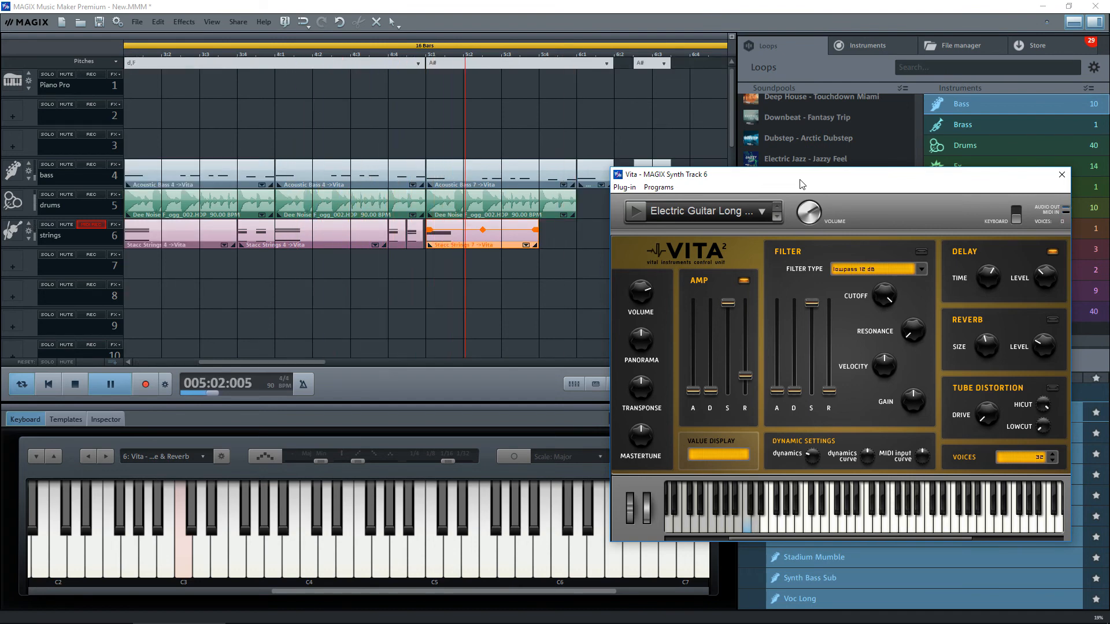
key(space)
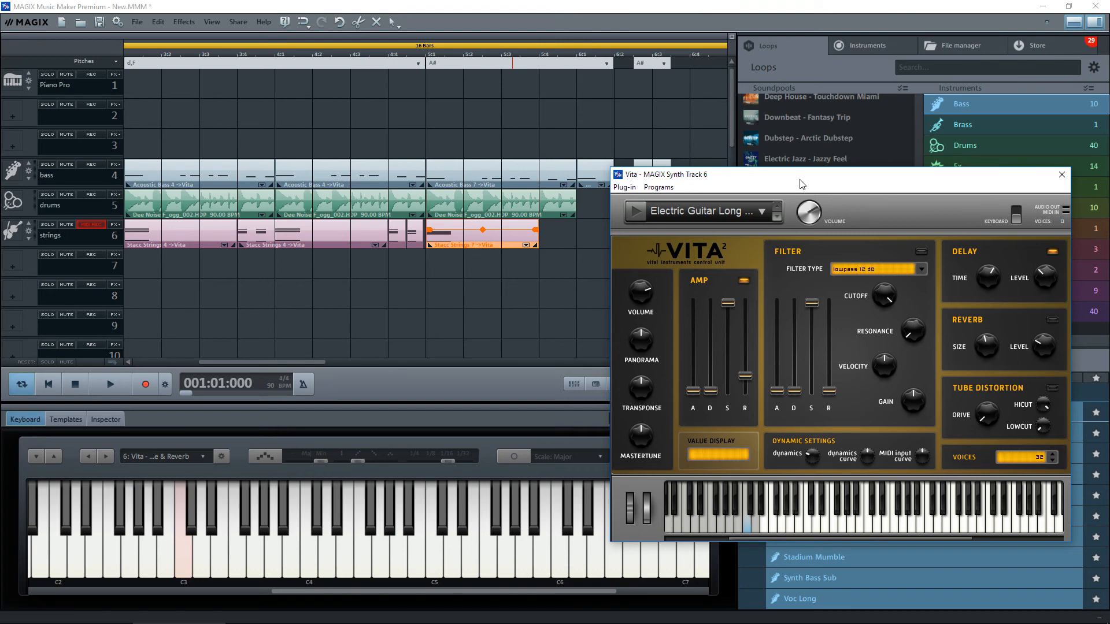
Load the Orchestral Woodwinds preset Flute & Reverb again on track 6 and play the opening bars
click(762, 212)
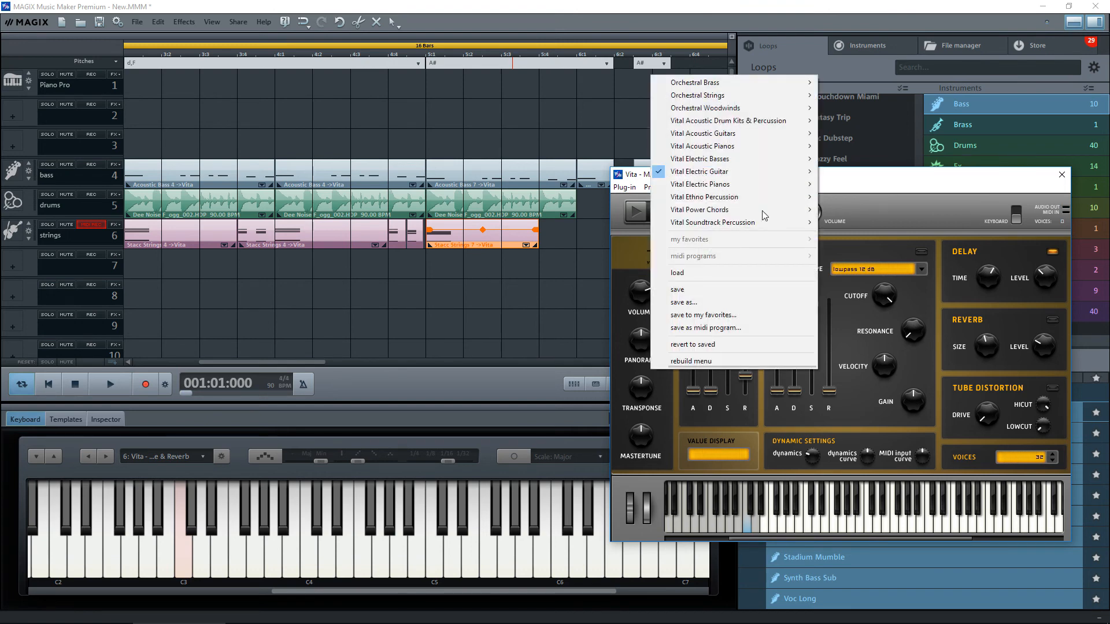
mouse_move(717, 108)
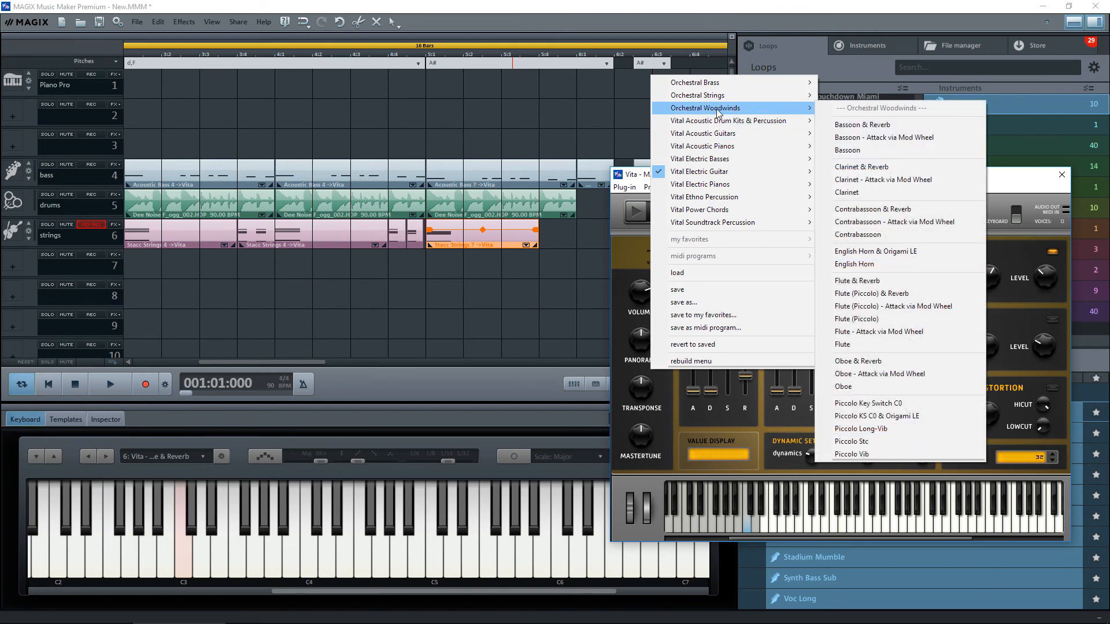
click(848, 281)
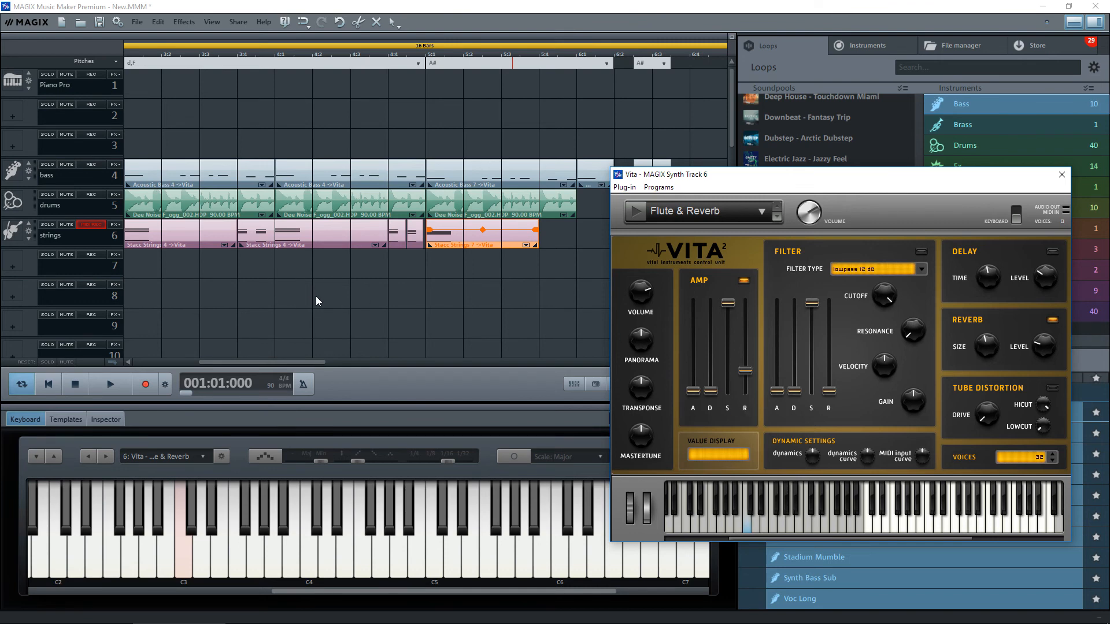
click(367, 303)
key(space)
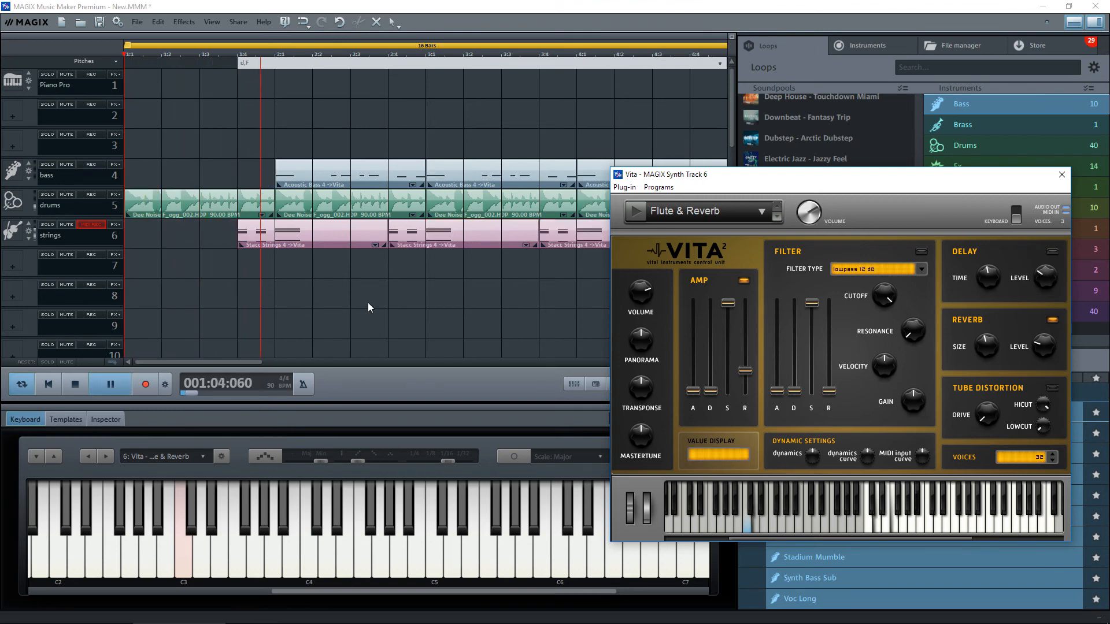
key(space)
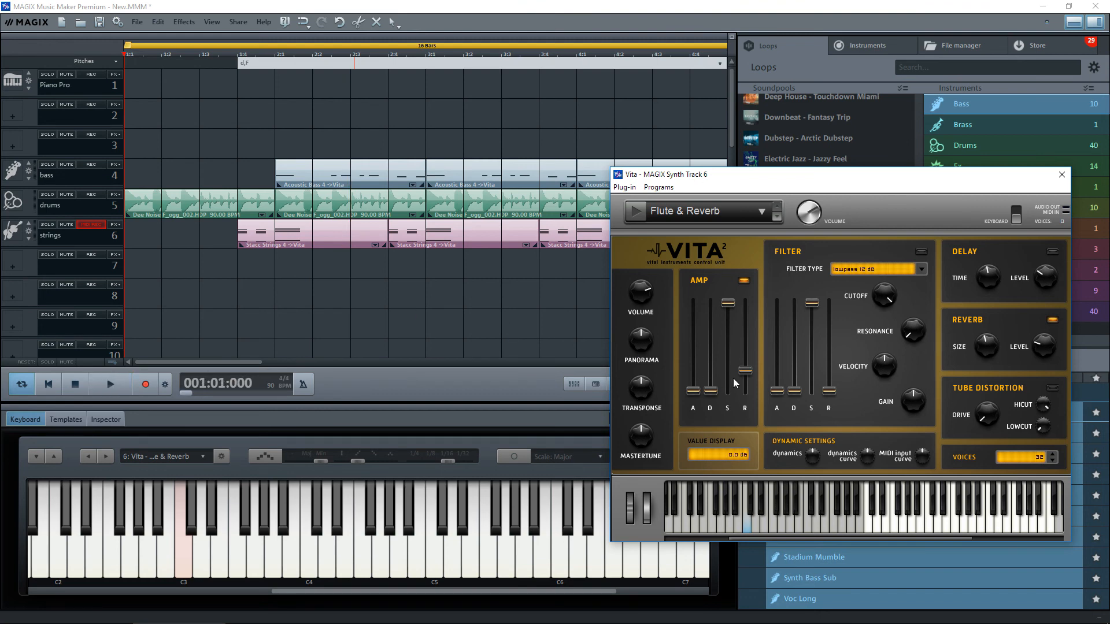
Lengthen the flute's AMP release to about half of its range and play the arrangement from the start
mouse_move(744, 371)
mouse_move(729, 388)
drag(746, 370, 748, 347)
key(space)
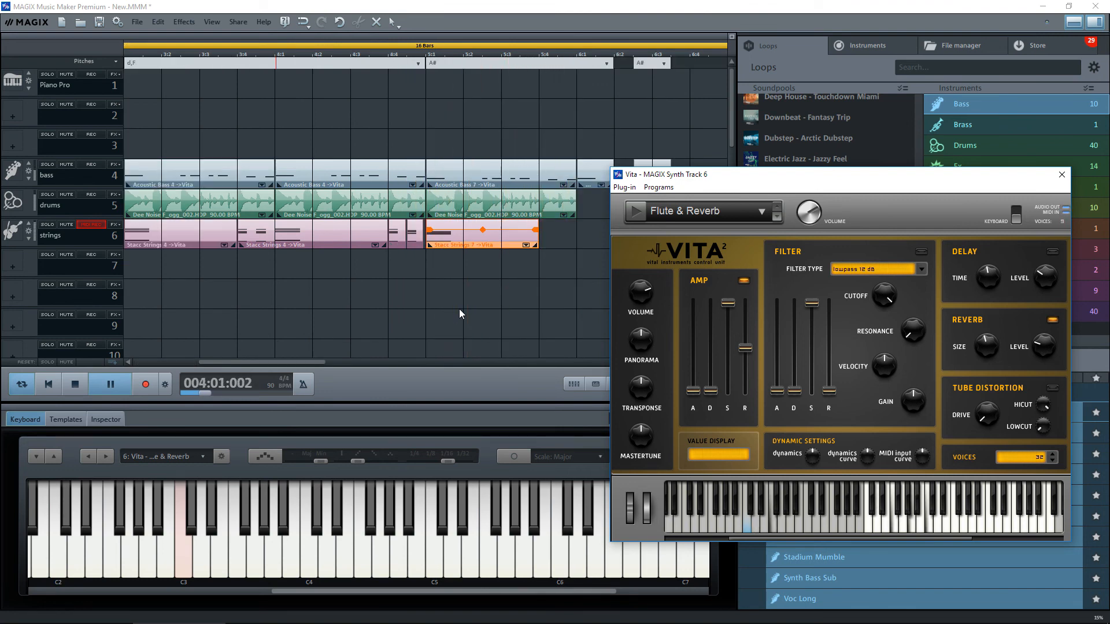
key(space)
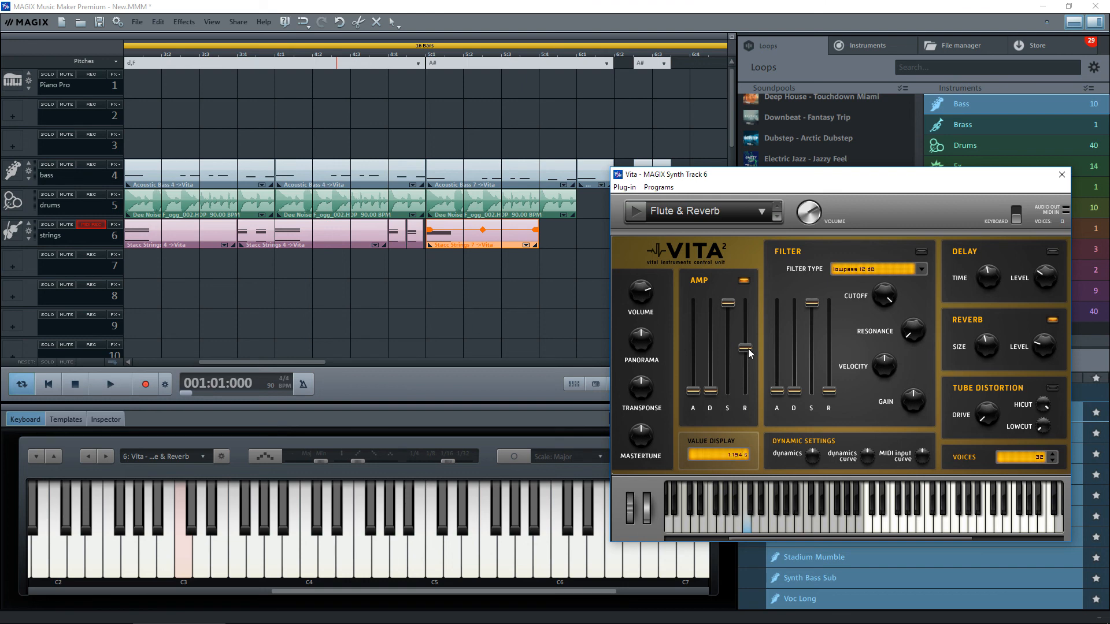
Shorten the flute's AMP release to about a third of its range and play the arrangement again
drag(747, 348, 748, 364)
key(space)
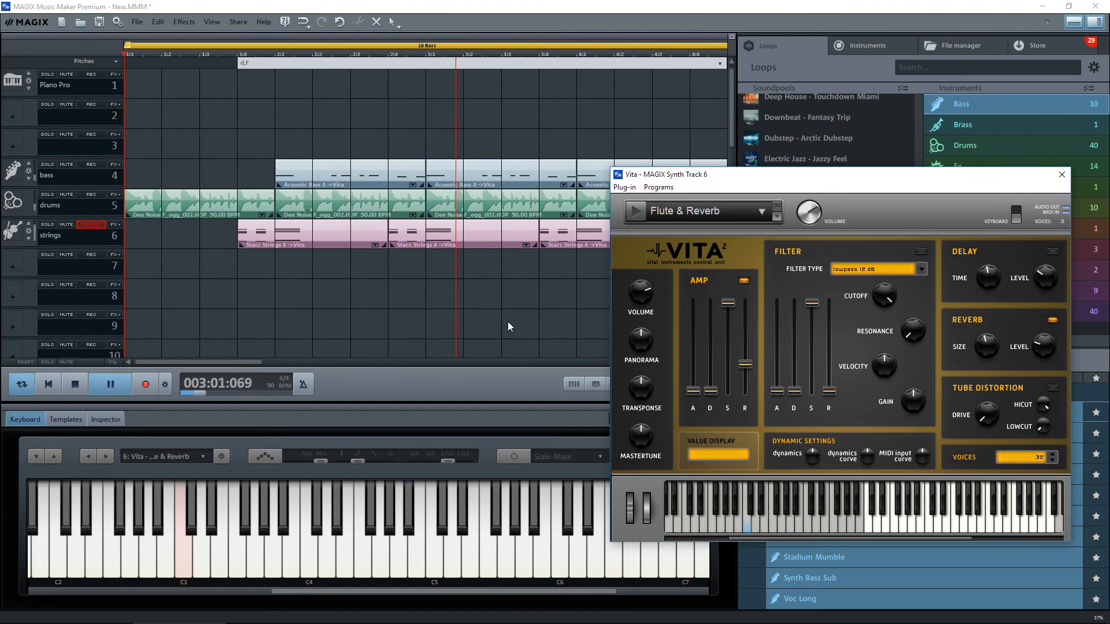
key(space)
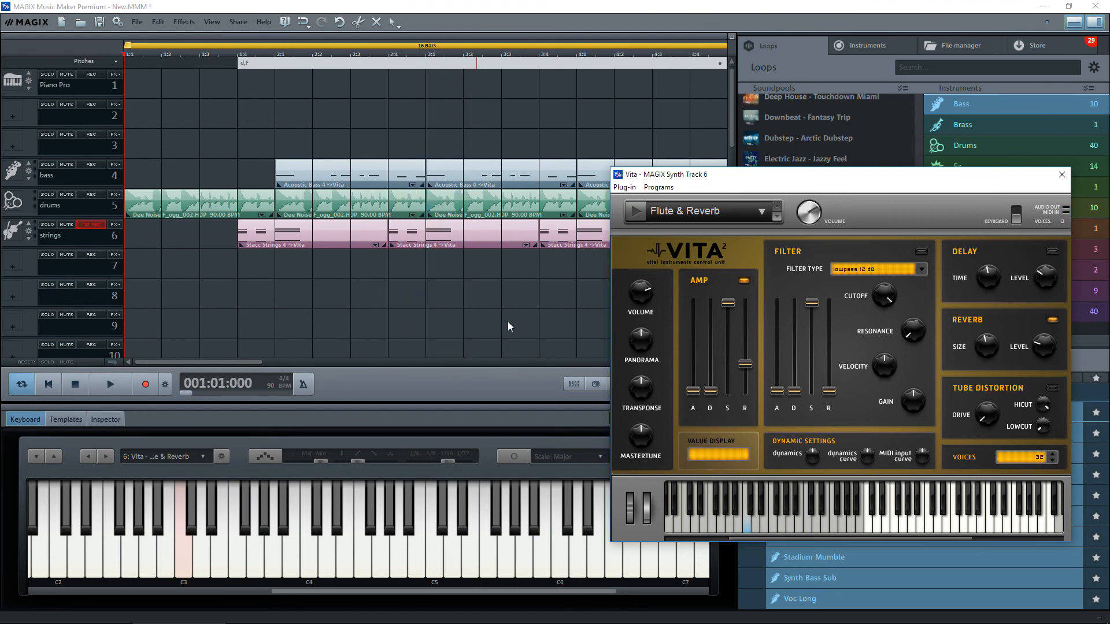
Try the flute's AMP attack at about a quarter and nearly half of its range, playing each, and return it to minimum
mouse_move(696, 388)
drag(694, 391, 695, 369)
key(space)
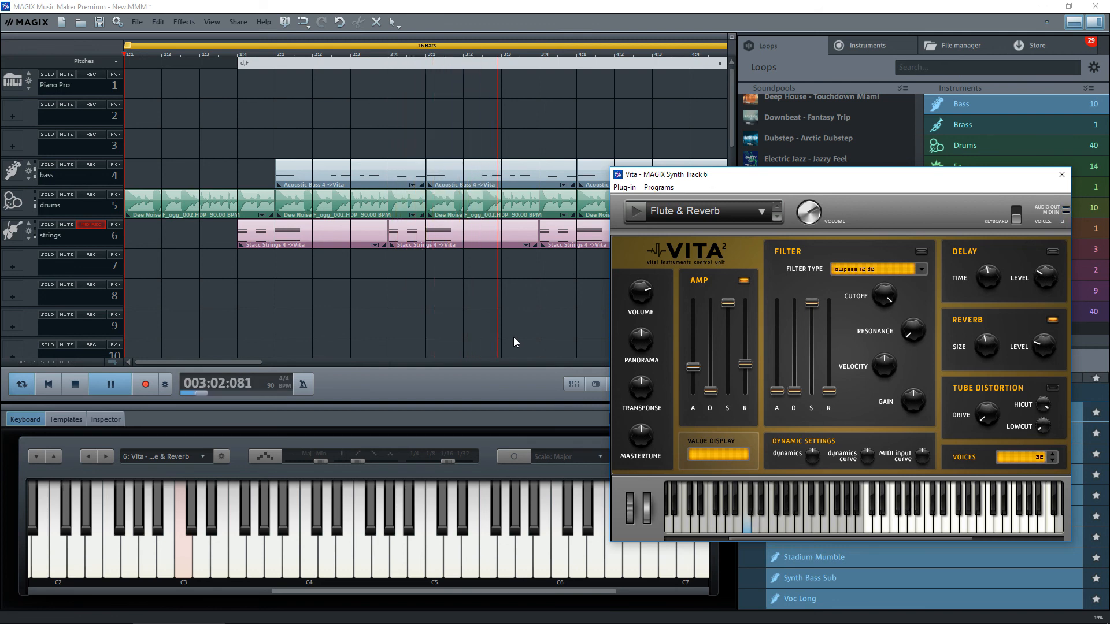
key(space)
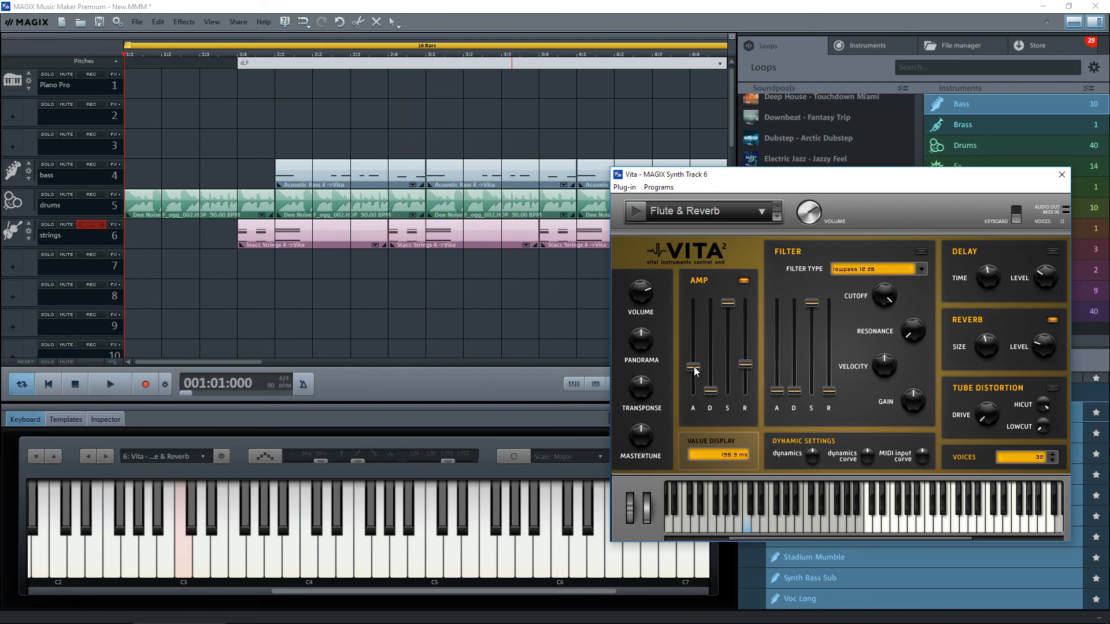
drag(693, 367, 695, 350)
key(space)
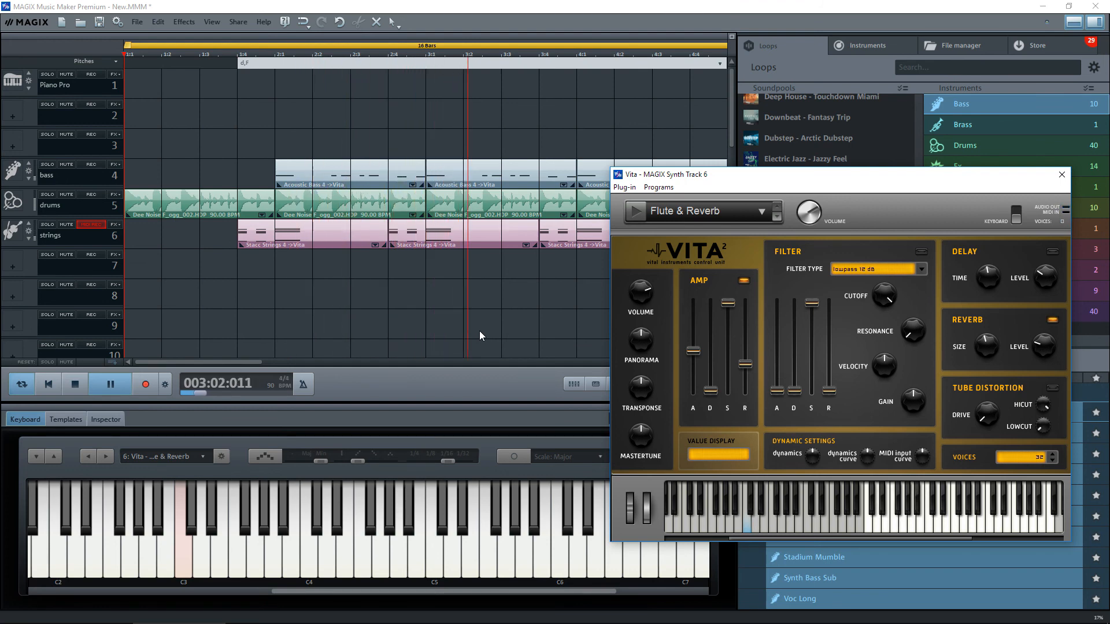
key(space)
mouse_move(710, 369)
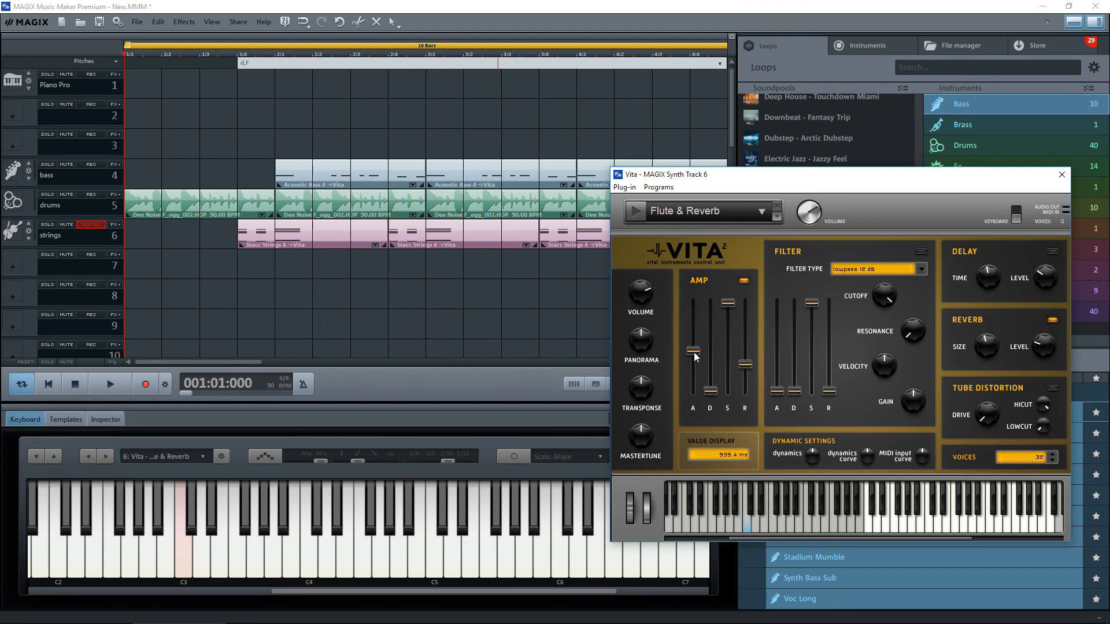
drag(694, 352, 695, 405)
Load the Orchestral Strings preset All Strings (Section) & Reverb on track 6 and play the arrangement from the start
click(762, 212)
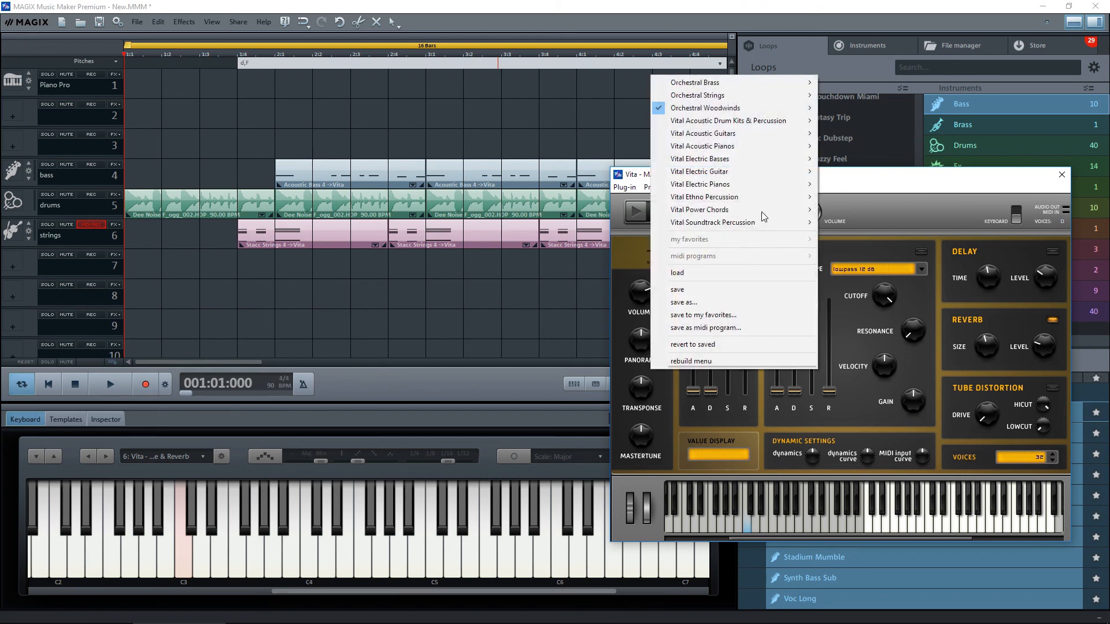
mouse_move(694, 97)
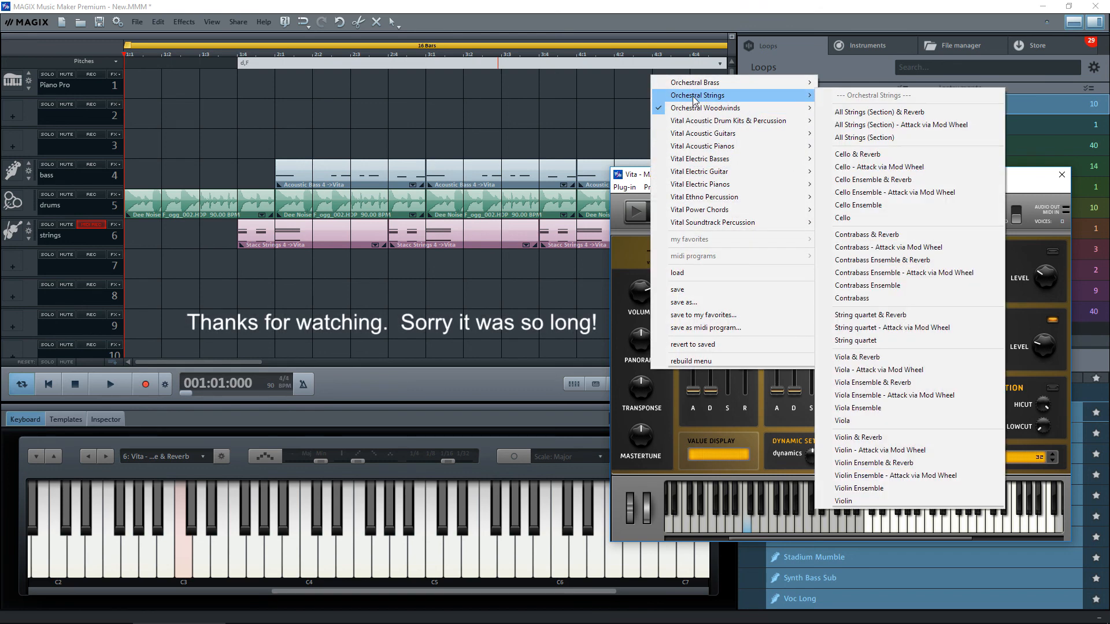
click(843, 114)
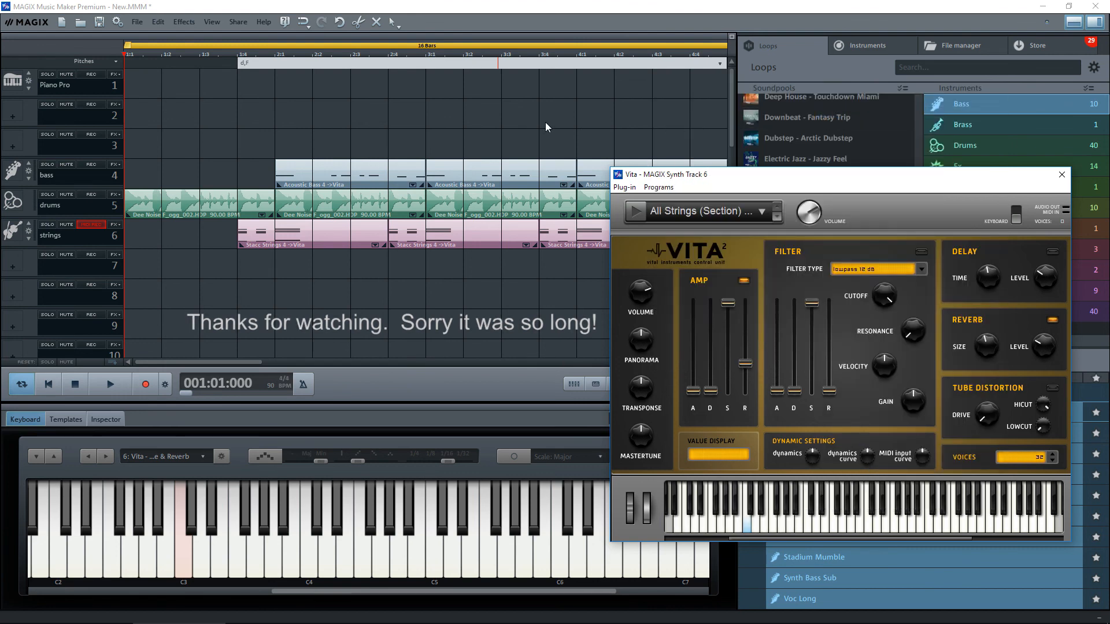
key(space)
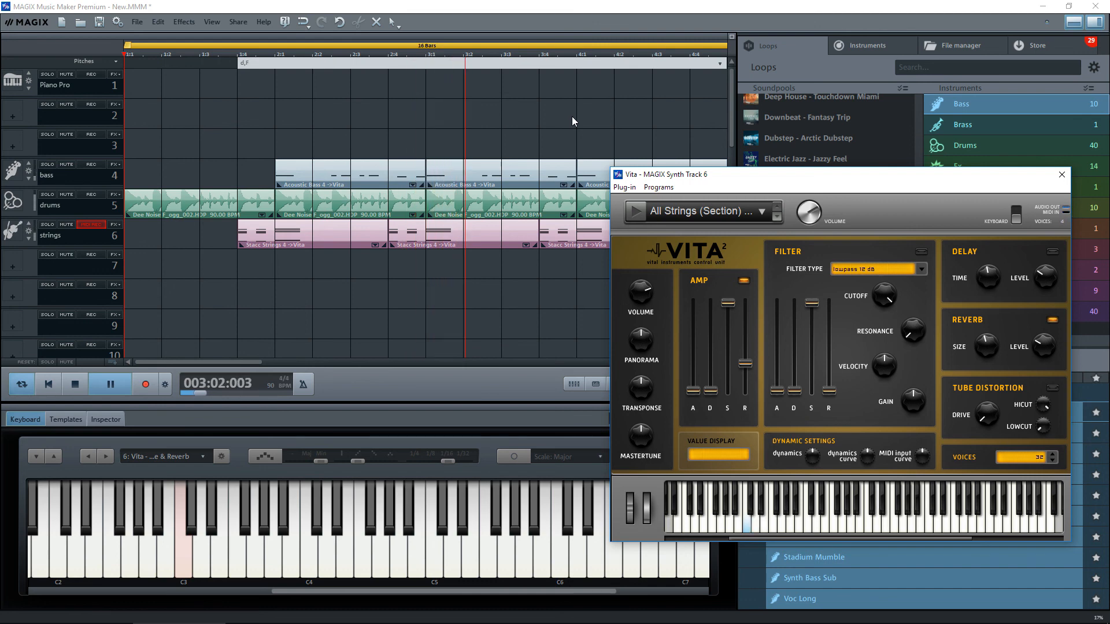
key(space)
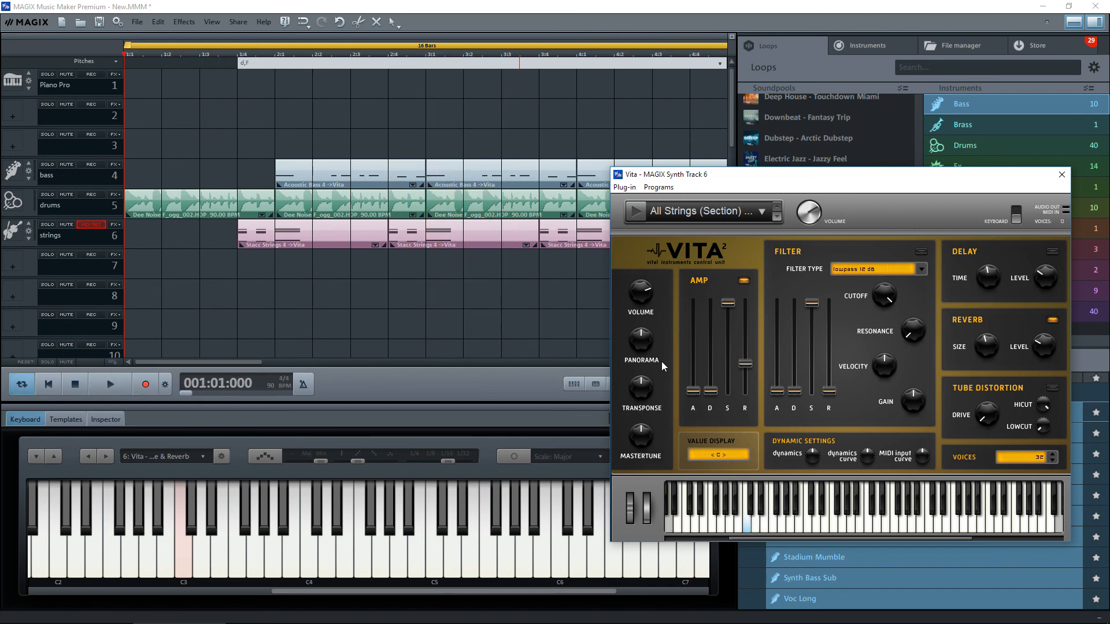
Lengthen the AMP release of the All Strings sound to nearly half of its range and play the arrangement
mouse_move(748, 367)
key(space)
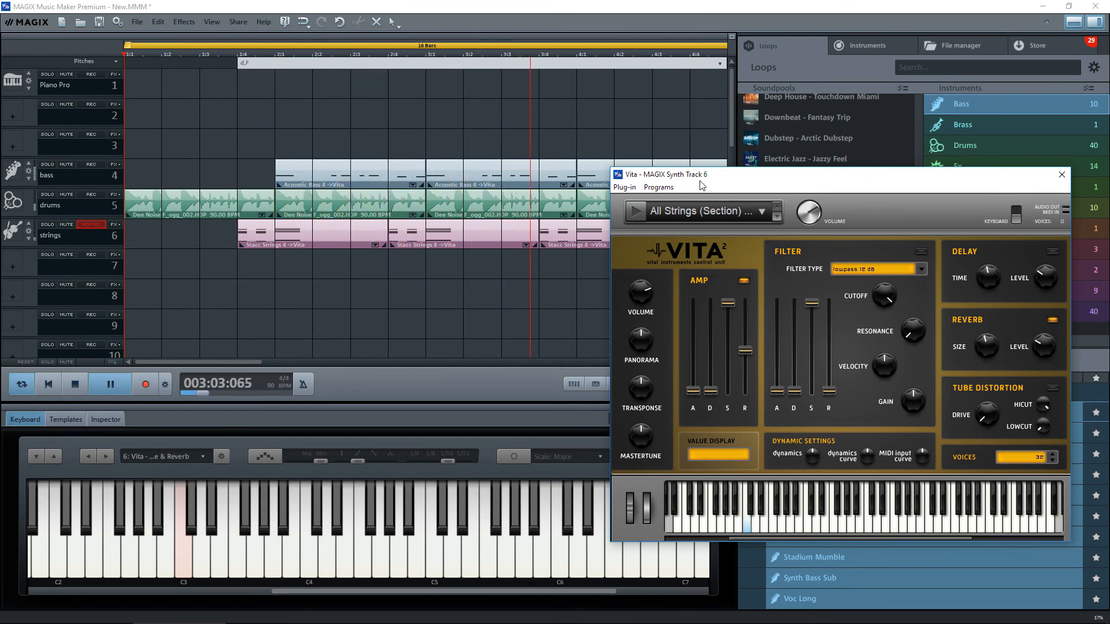
key(space)
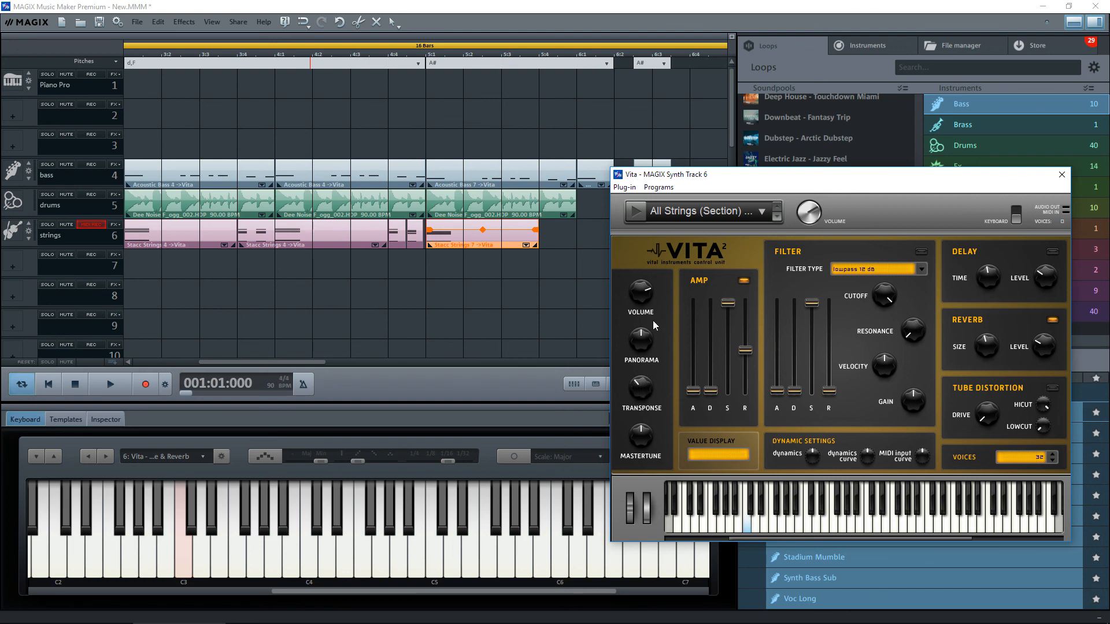
Try transposing the All Strings sound to about -16 semitones, play the arrangement, and turn the transposition back up
mouse_move(642, 389)
key(space)
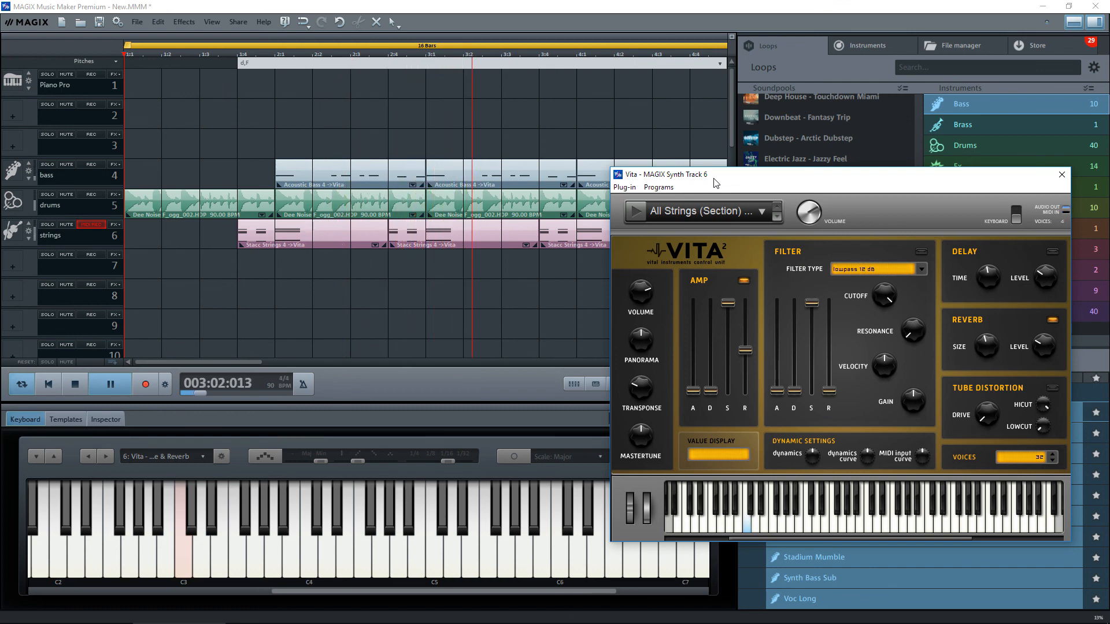
key(space)
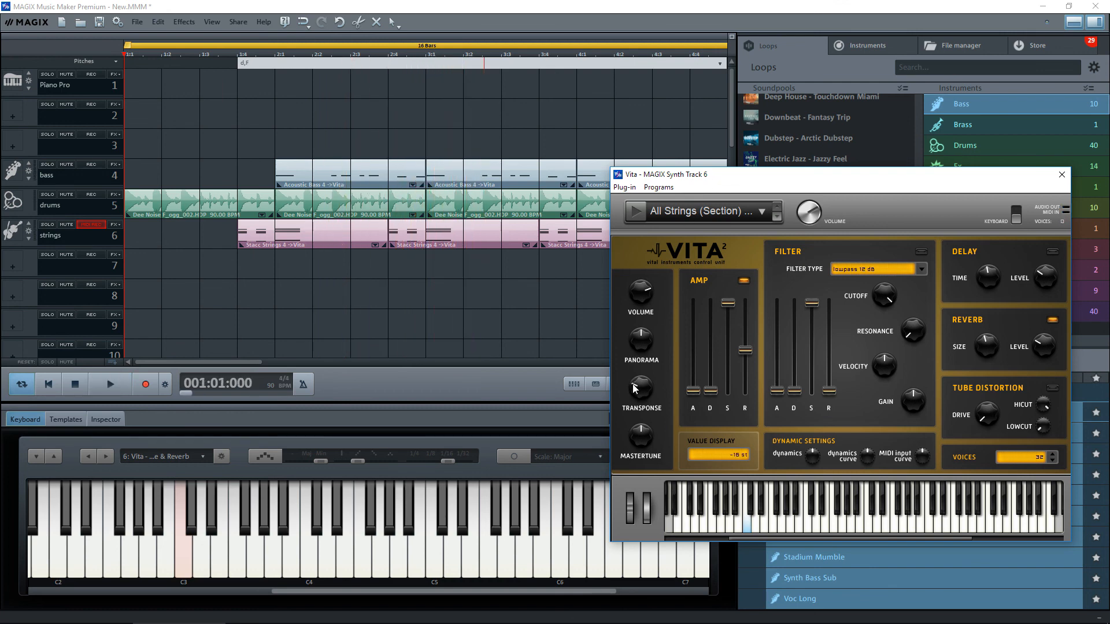
drag(635, 384, 637, 373)
Load the Orchestral Strings preset Viola Ensemble & Reverb on track 6 and close the Vita editor
mouse_move(779, 393)
mouse_move(768, 303)
click(761, 211)
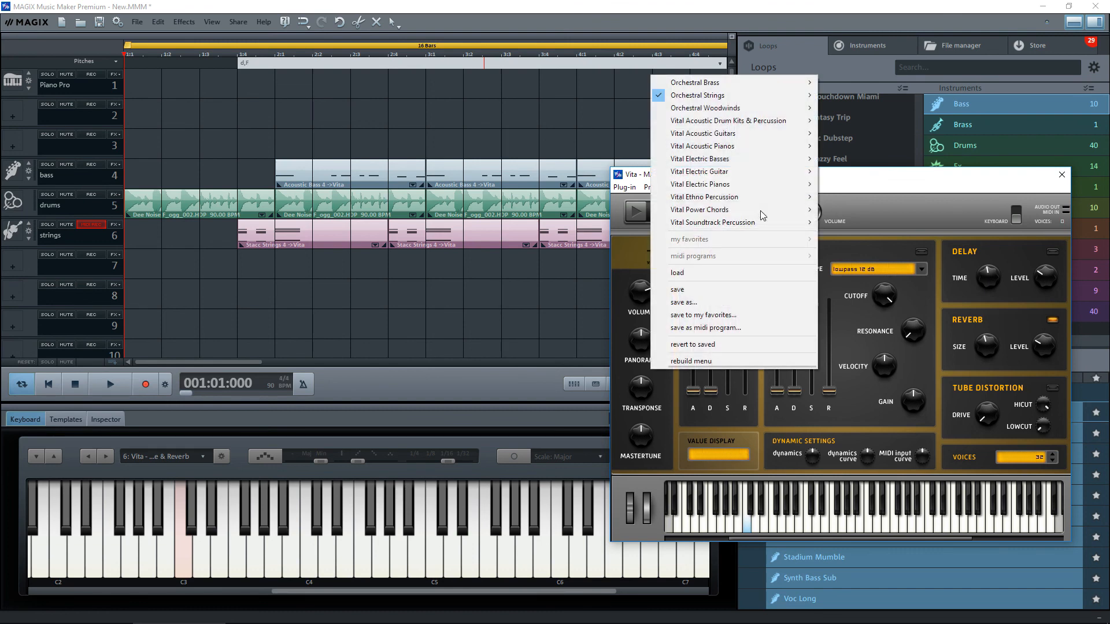
mouse_move(719, 99)
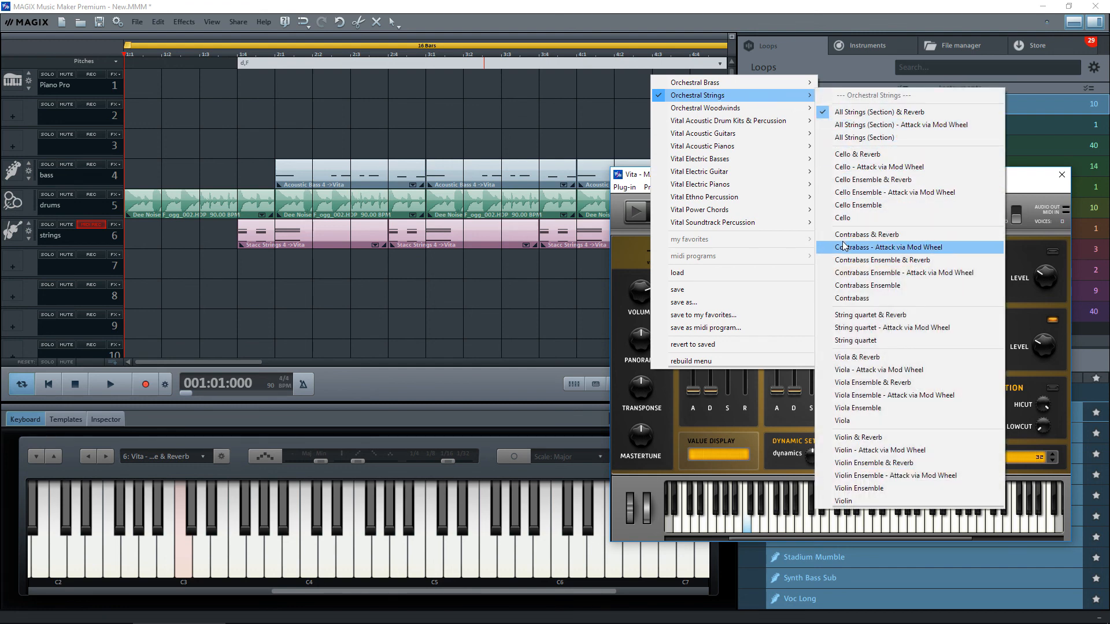
click(838, 383)
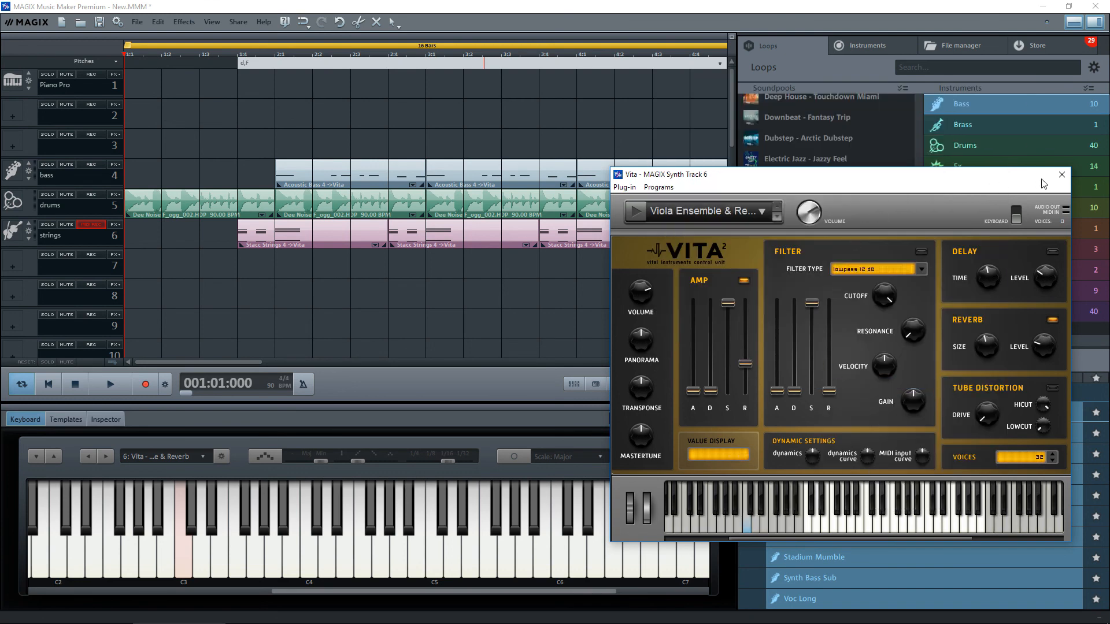
click(1062, 176)
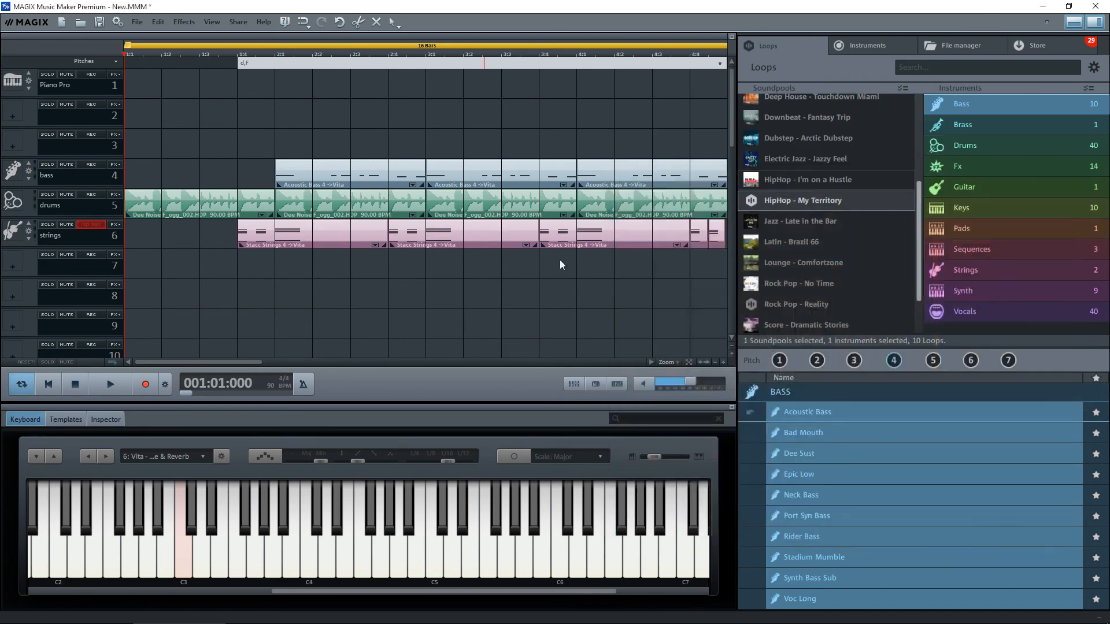
Play the whole arrangement from the start past the last bass clip in bar 6 with the viola ensemble sound
click(662, 364)
click(516, 443)
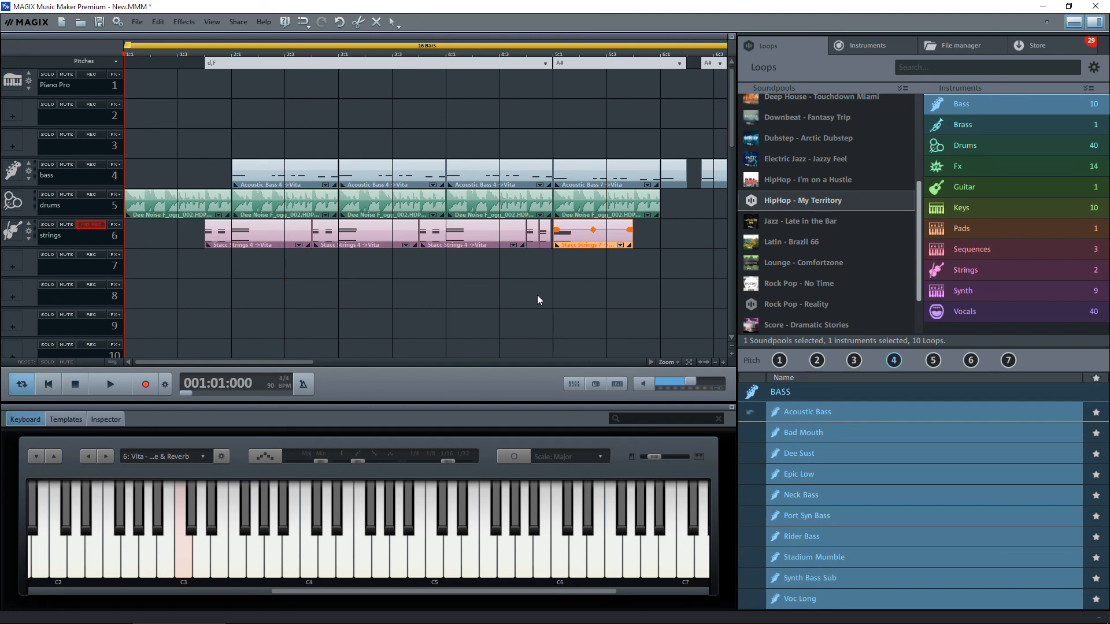
key(space)
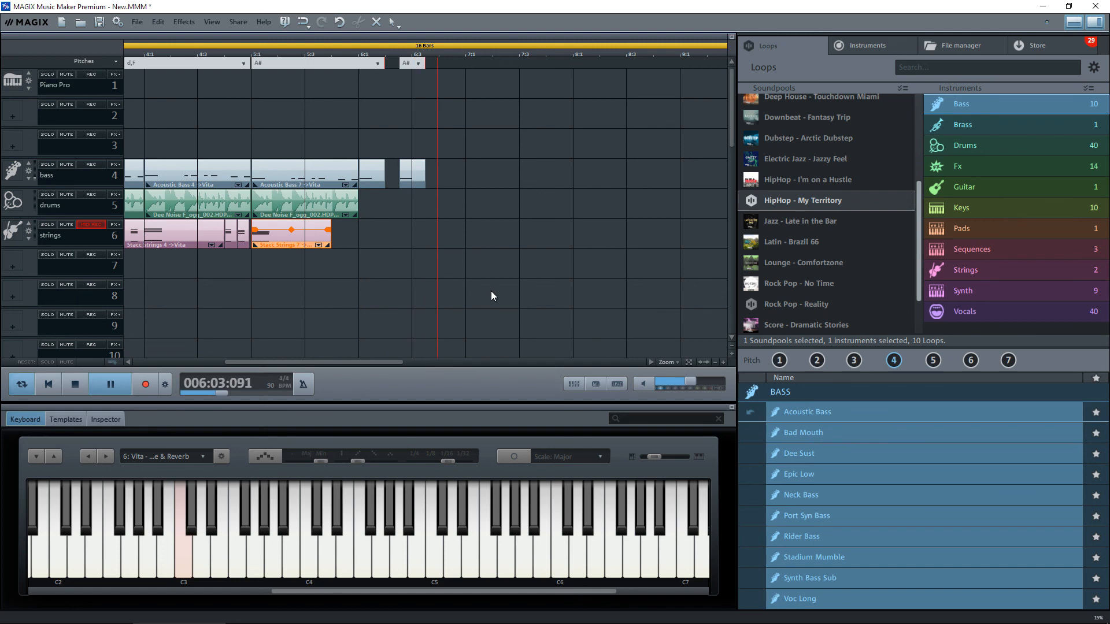
key(space)
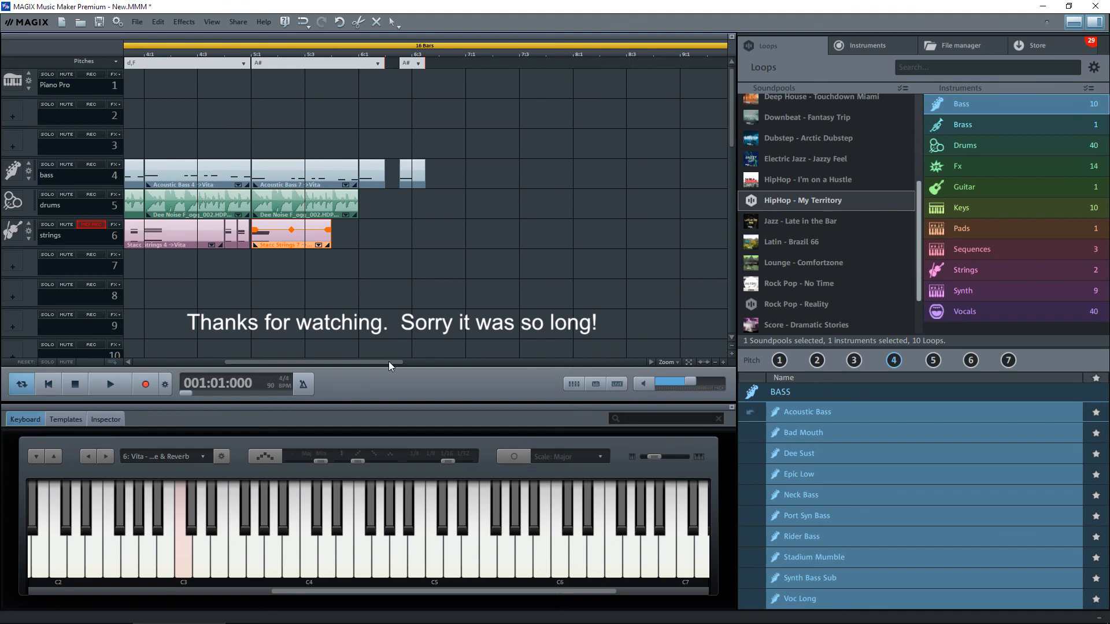
drag(389, 362, 248, 365)
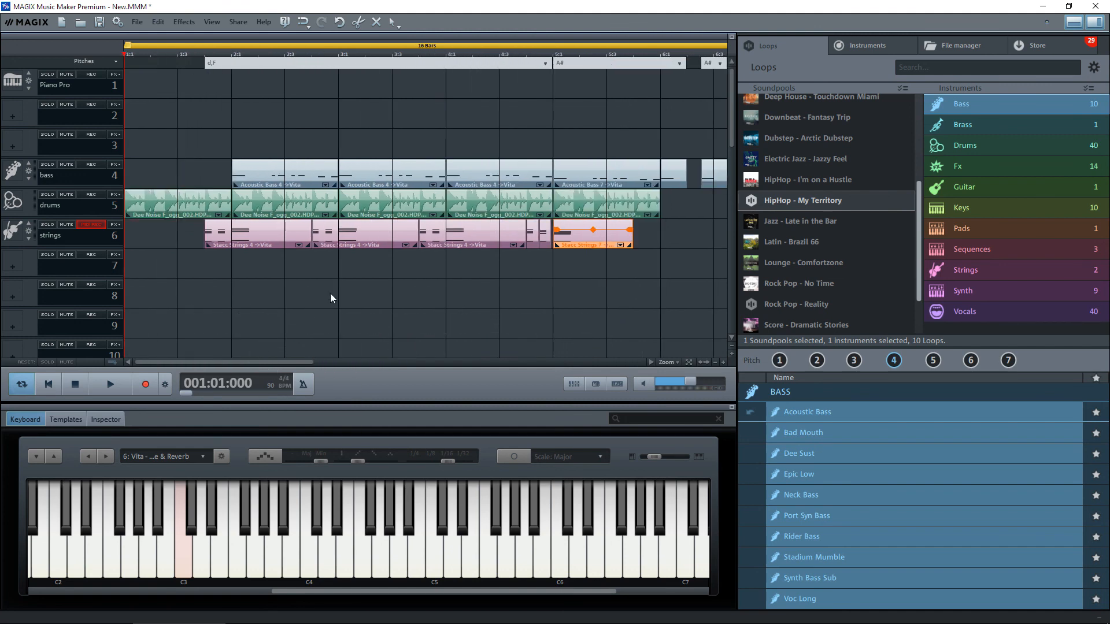